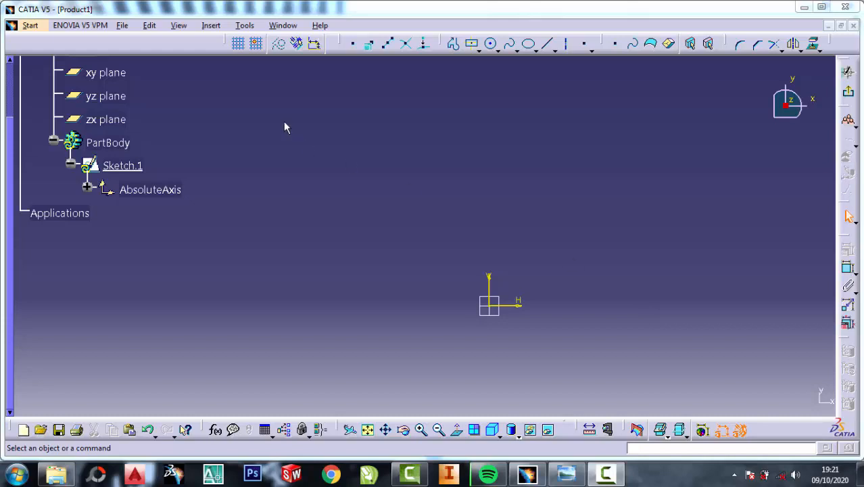
Leave the empty sketch by switching to the Part Design workbench
left_click(30, 25)
mouse_move(111, 59)
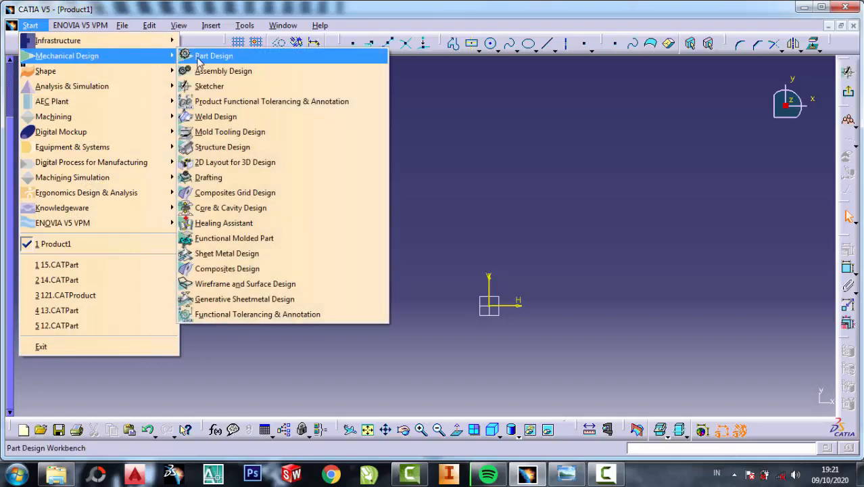
left_click(200, 57)
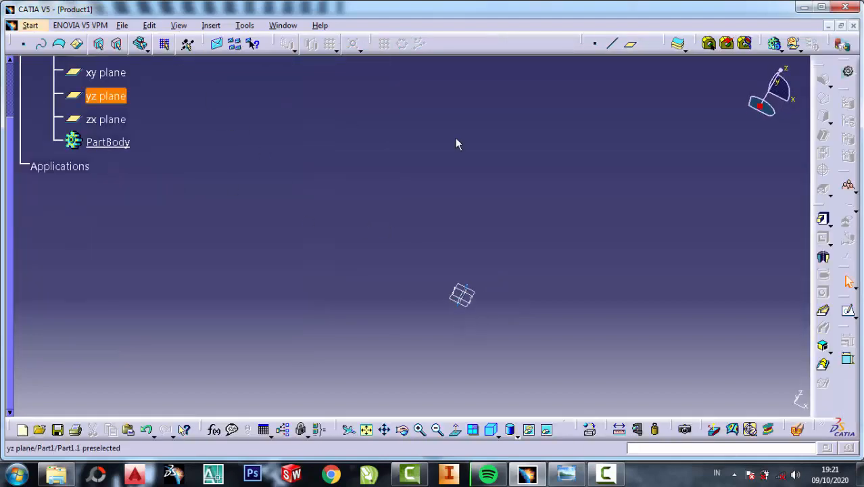
Switch to Windows Photo Viewer, shrink the window of reference drawing 7, and return to CATIA
left_click(566, 474)
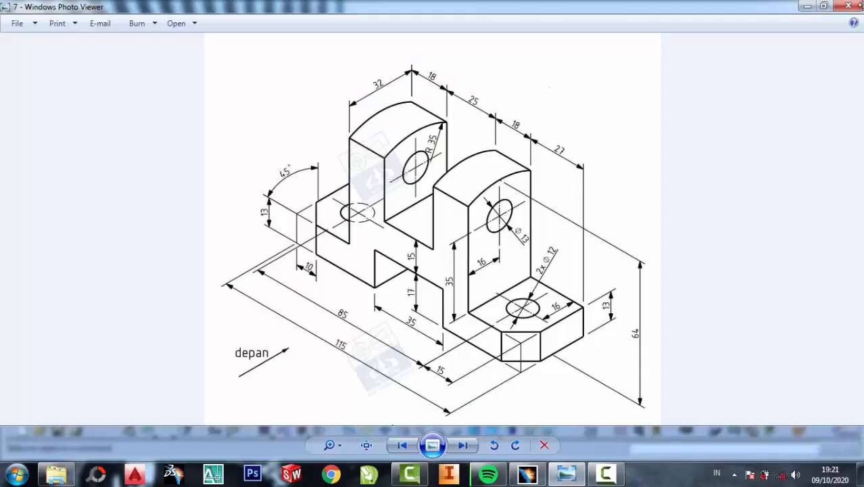
left_click(825, 7)
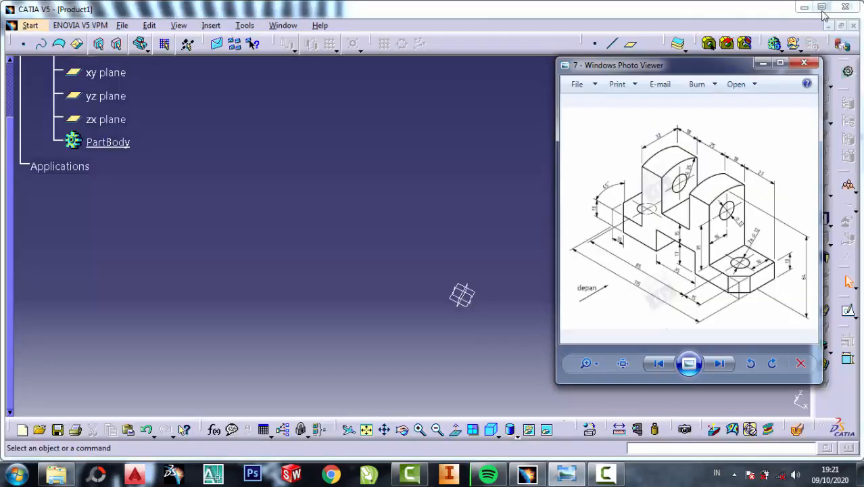
left_click(396, 121)
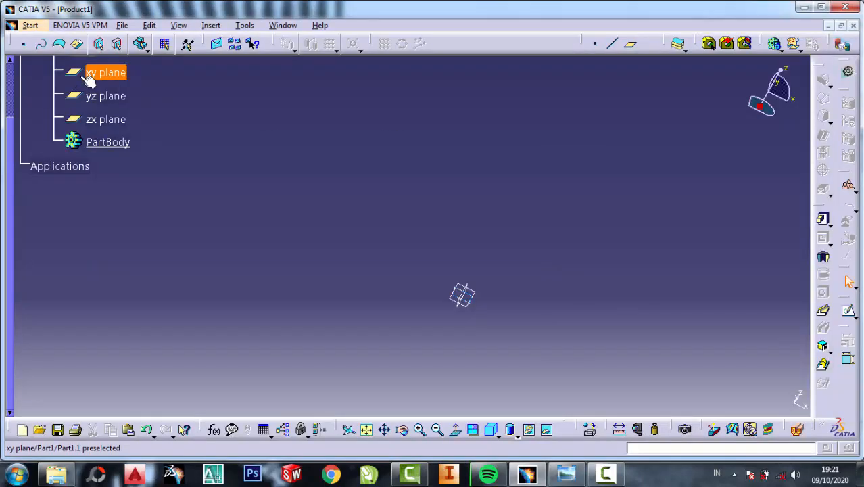
Open a new sketch on the xy plane of Part1
left_click(98, 72)
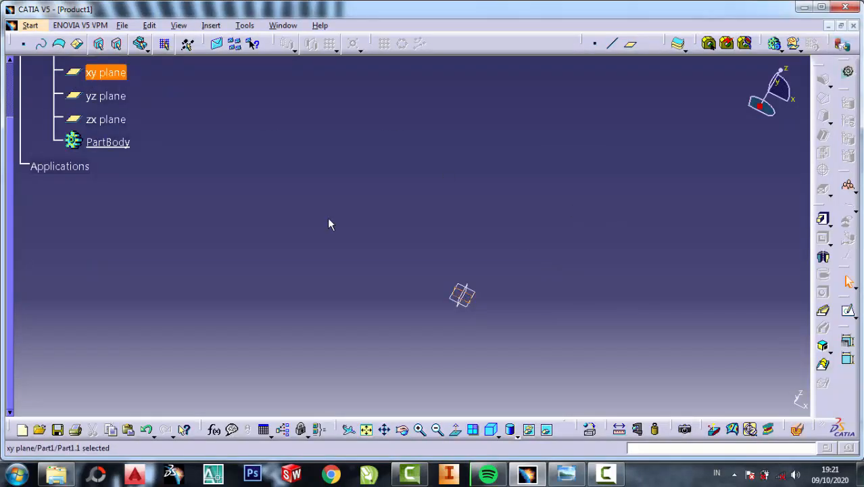
left_click(850, 314)
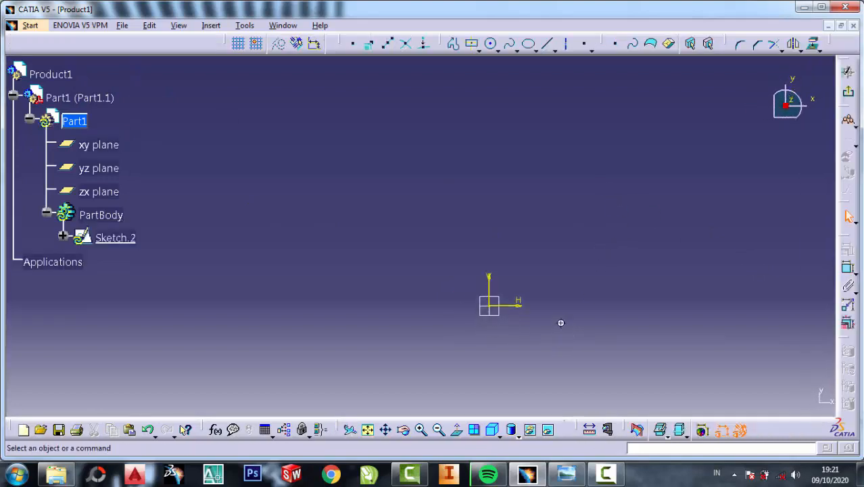
middle_click_drag(561, 322, 530, 288)
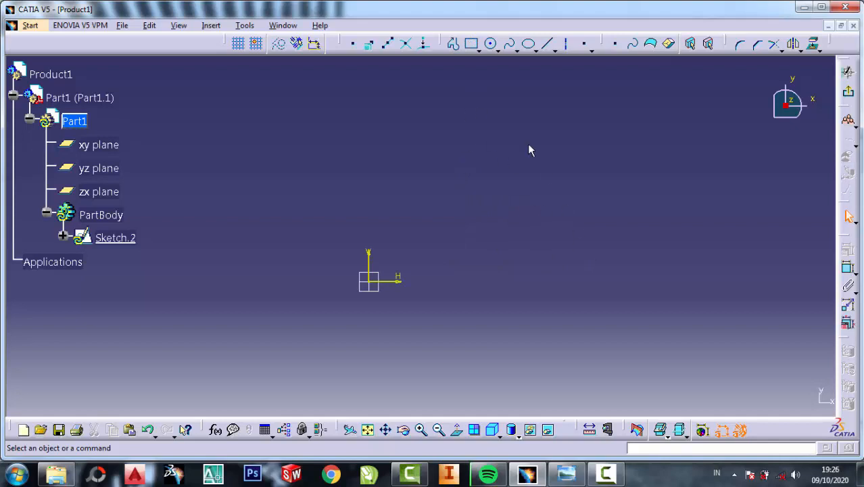
Sketch a rectangle about 100 mm wide and 18 mm high, up and to the side of the origin along positive H
left_click(478, 49)
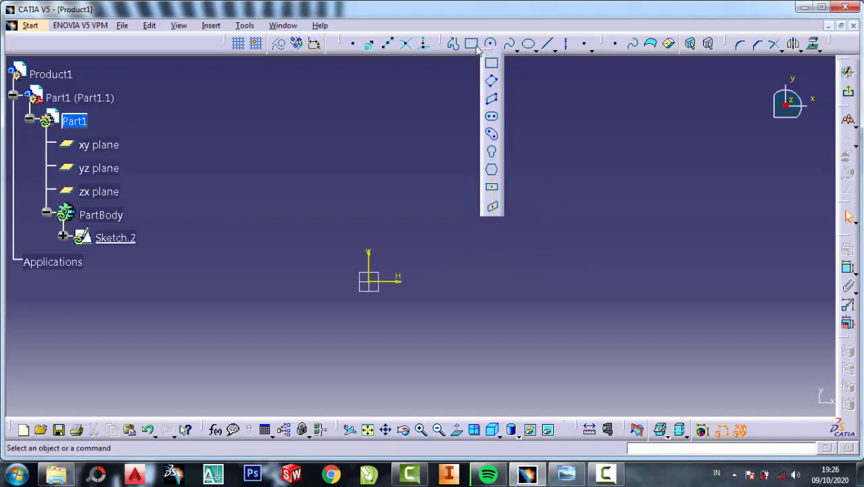
left_click(472, 45)
left_click(473, 47)
left_click(442, 220)
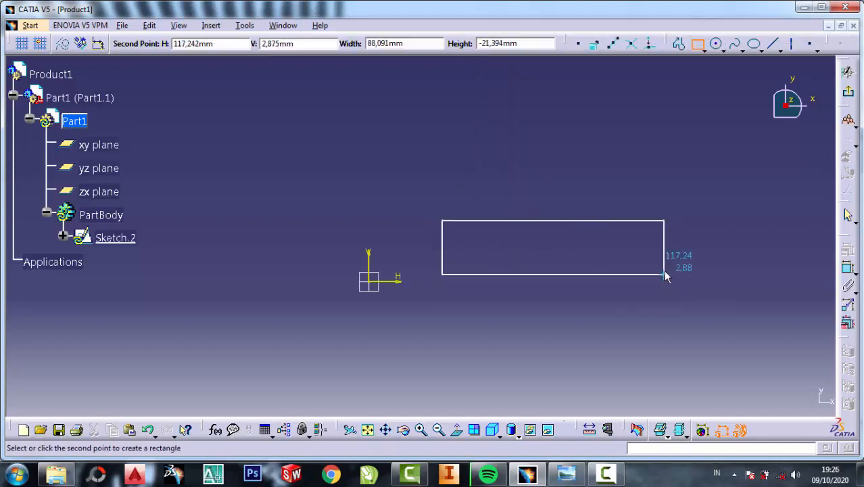
left_click(693, 266)
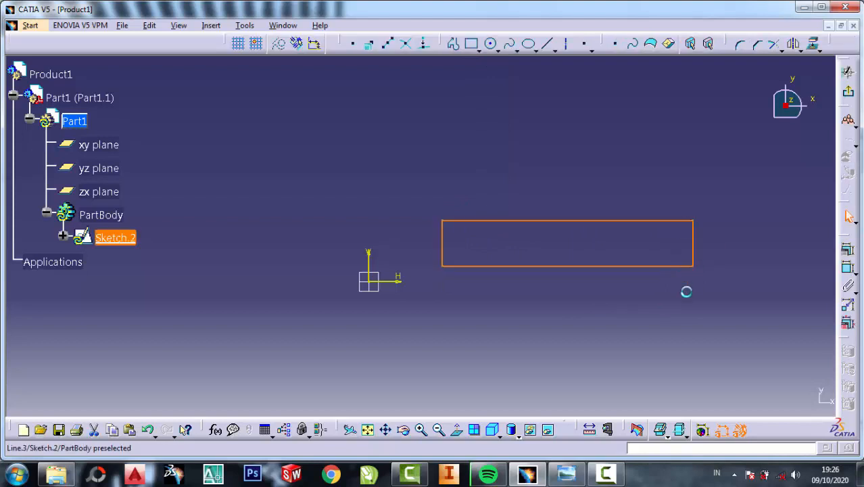
Dimension the rectangle's length along its lower edge
left_click(848, 268)
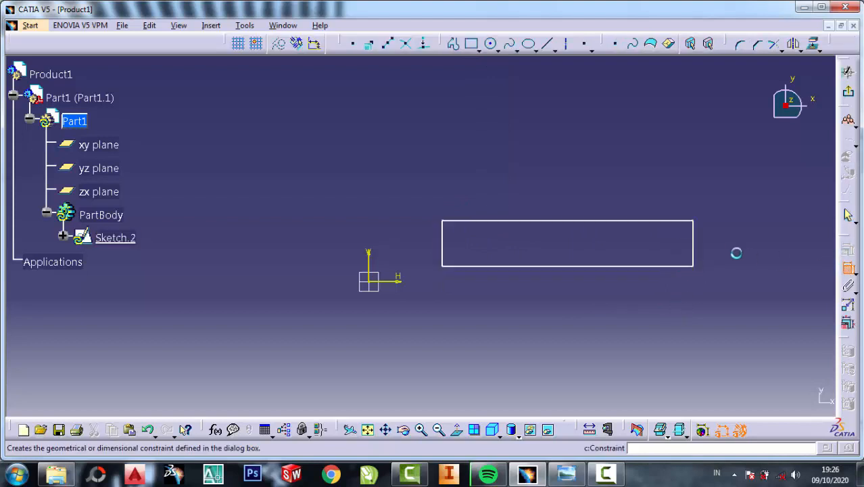
left_click(639, 267)
left_click(597, 297)
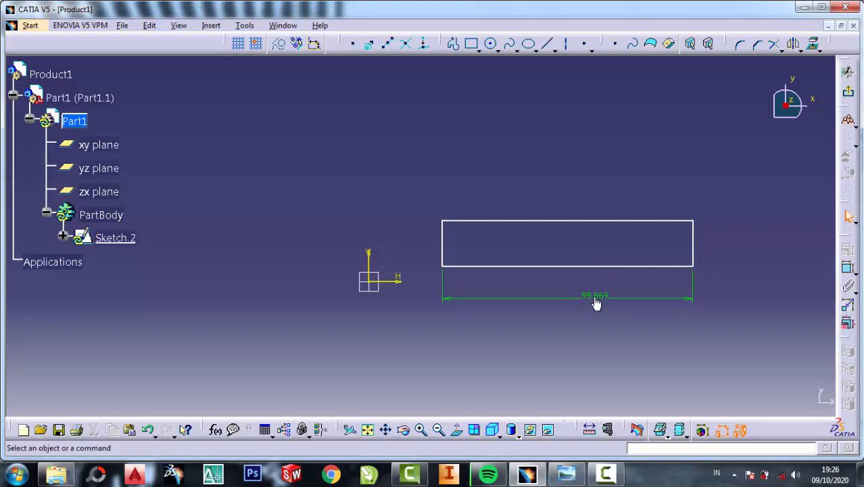
Check the overall length in the reference drawing and set the rectangle's length to 115 mm
double_click(594, 297)
left_click(527, 473)
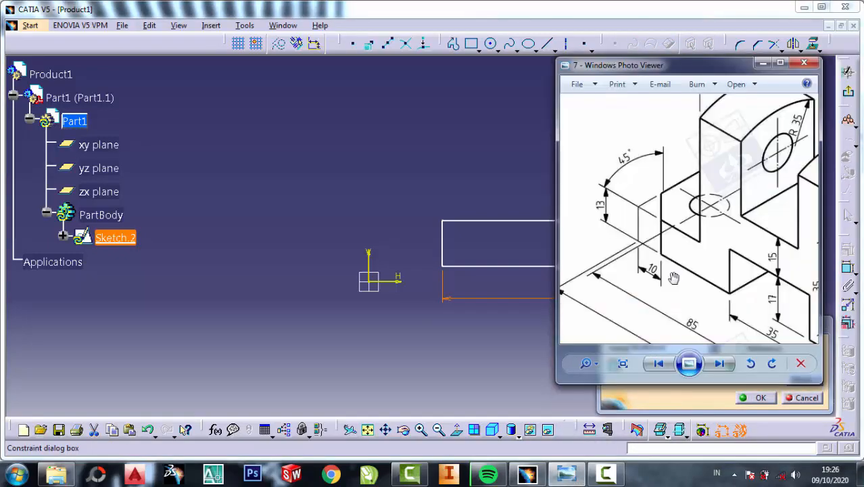
scroll(688, 301, "down", 4)
scroll(672, 289, "up", 4)
scroll(638, 255, "up", 3)
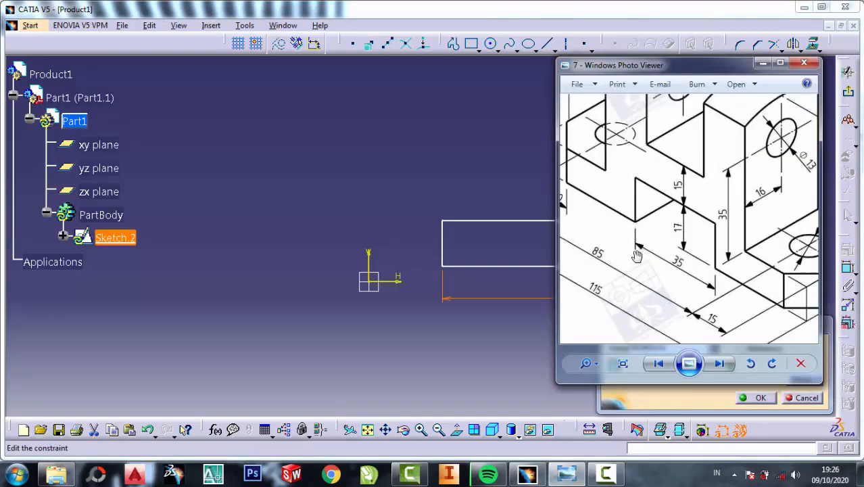
scroll(674, 230, "down", 3)
scroll(624, 290, "up", 3)
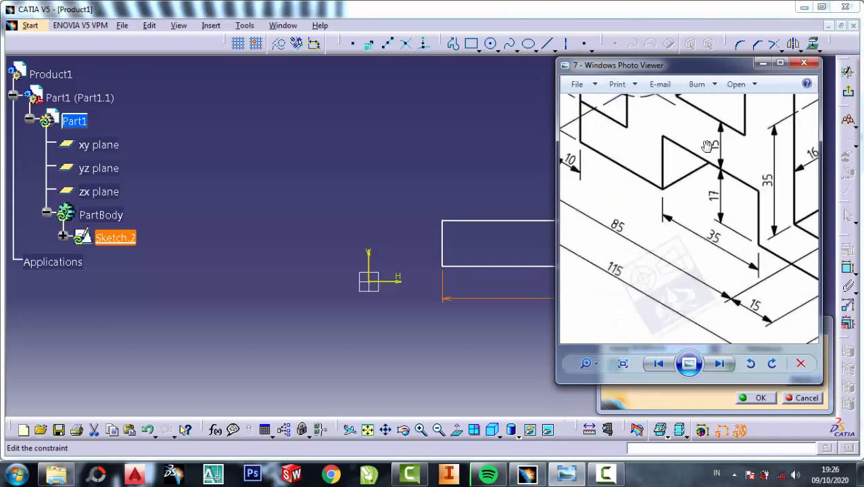
left_click(763, 63)
type("115")
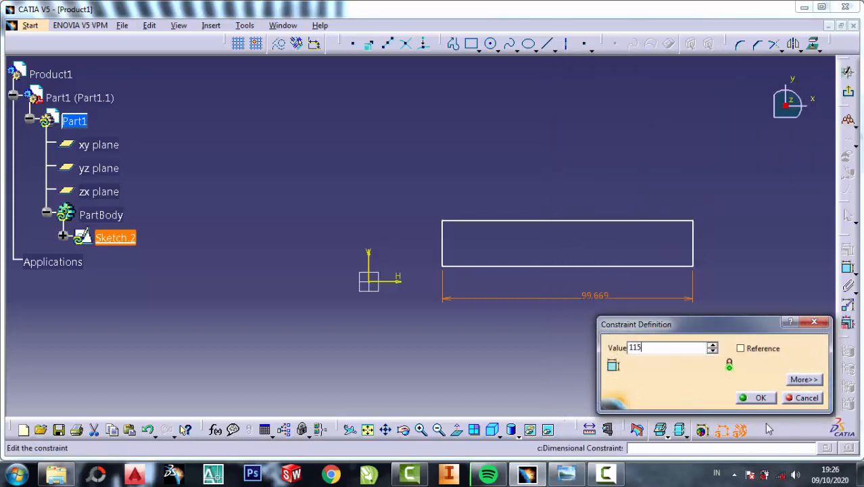
left_click(759, 399)
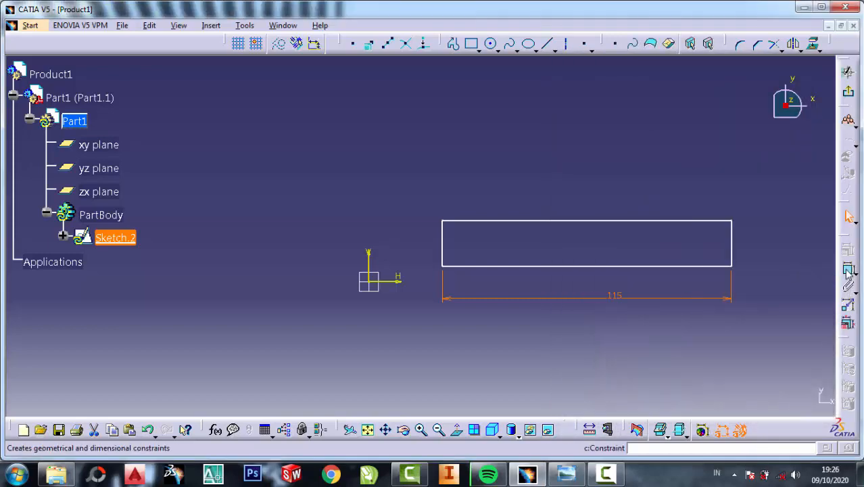
Dimension the rectangle's height between its upper and lower edges
left_click(702, 223)
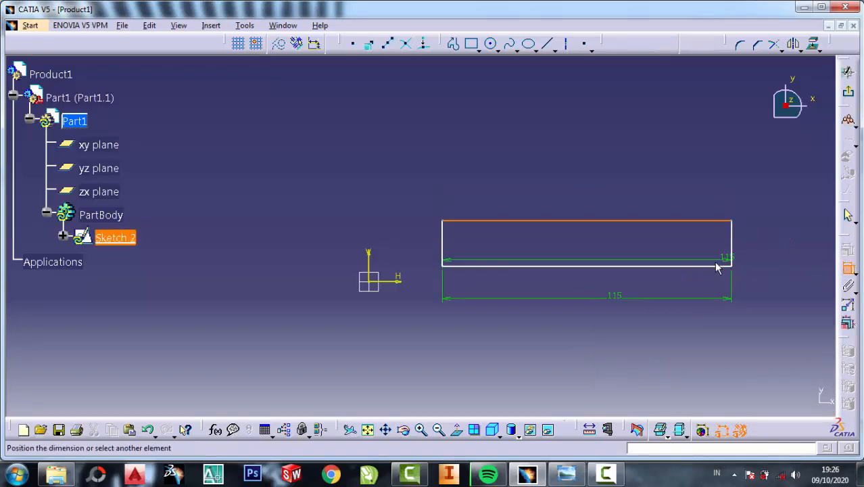
left_click(718, 265)
left_click(764, 242)
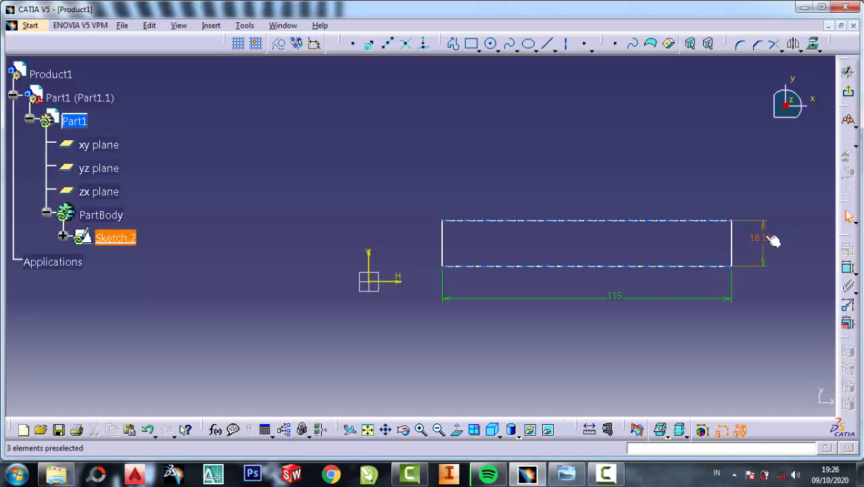
Check the base thickness in the reference drawing and set the rectangle's height to 13 mm
double_click(764, 238)
left_click(568, 475)
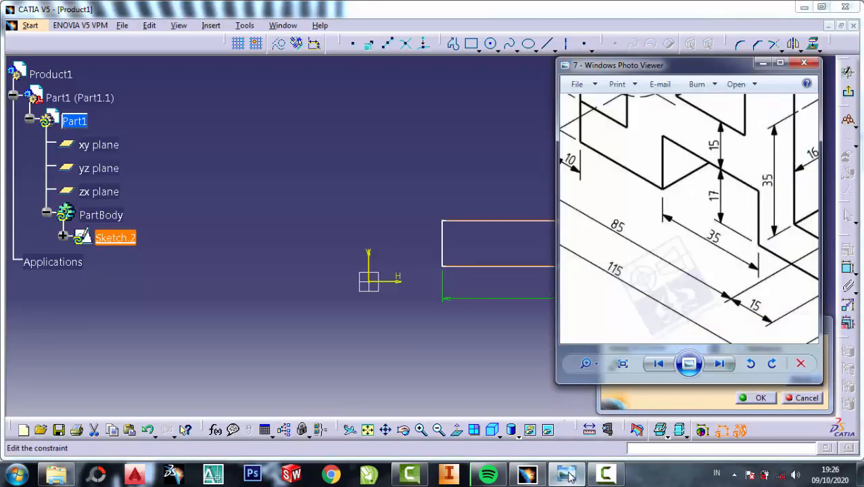
scroll(660, 220, "down", 3)
scroll(646, 190, "down", 4)
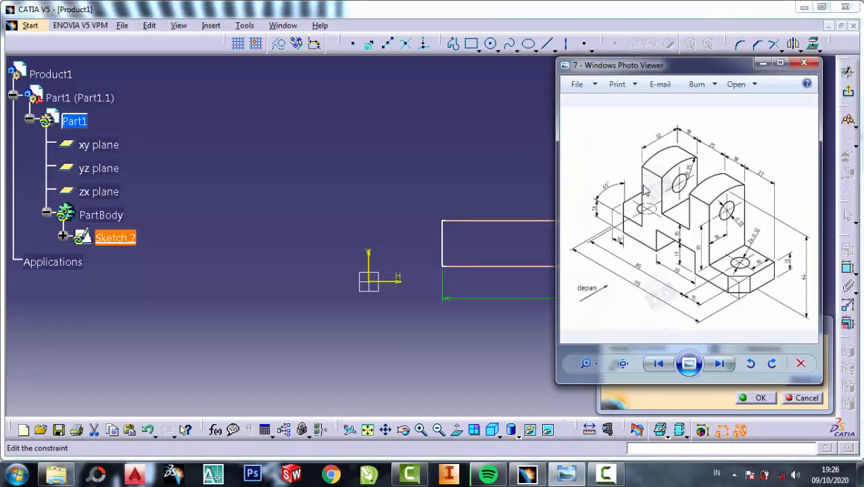
scroll(595, 215, "up", 4)
scroll(594, 215, "up", 2)
left_click(763, 63)
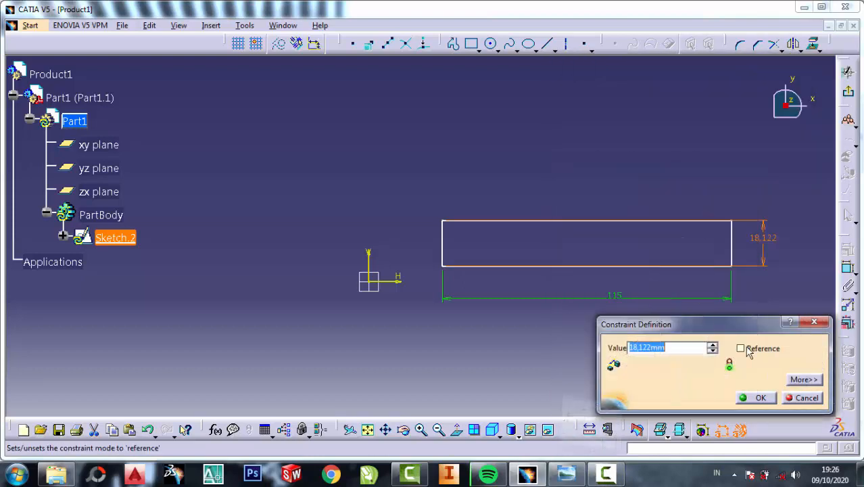
type("13")
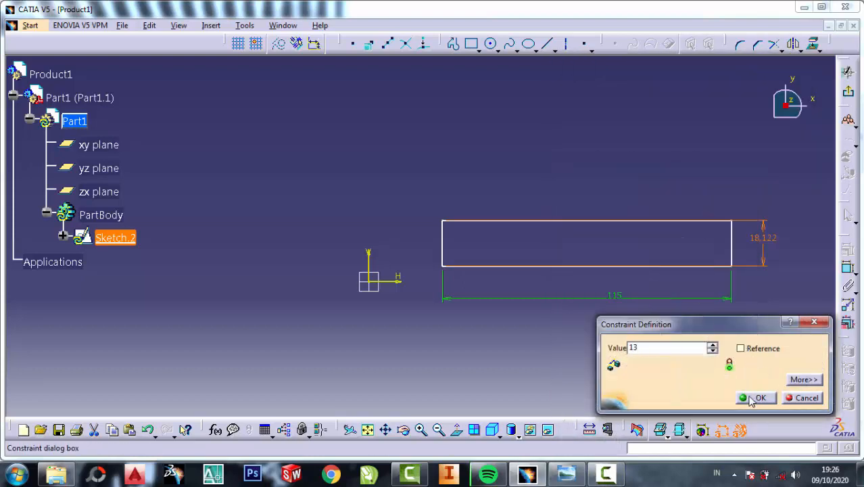
left_click(759, 398)
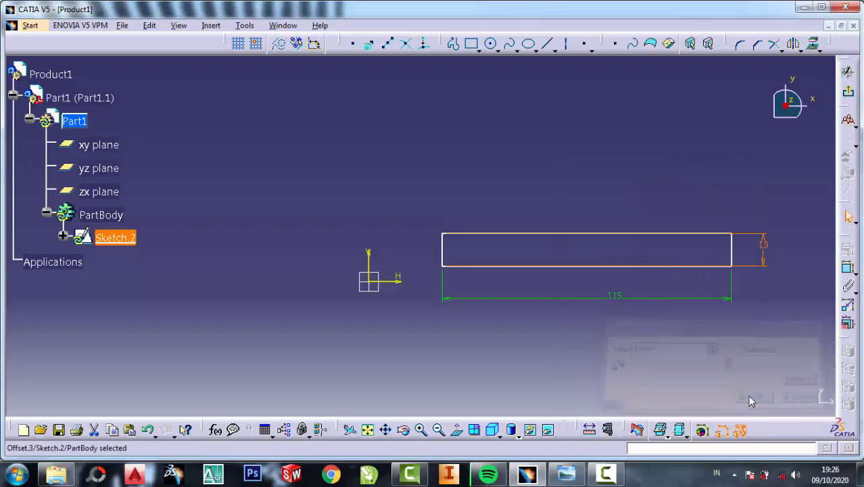
Centre the rectangle's lower edge on the sketch origin with a midpoint constraint
left_click(370, 280)
left_click(571, 268)
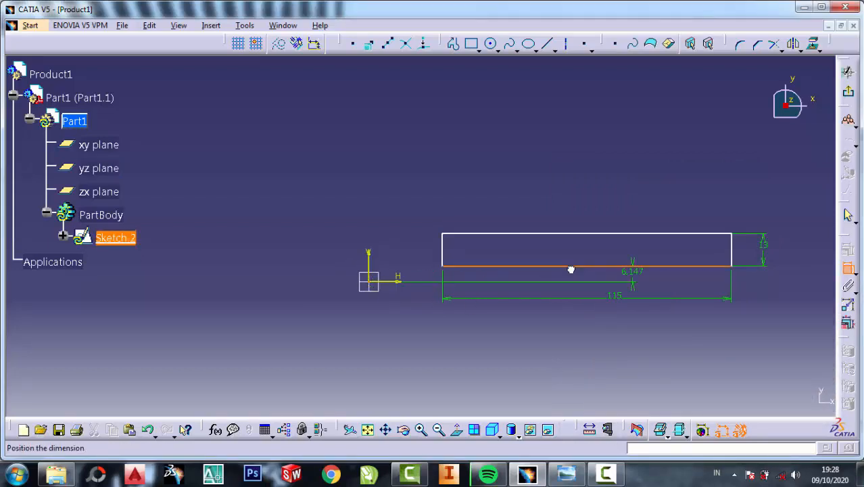
right_click(555, 281)
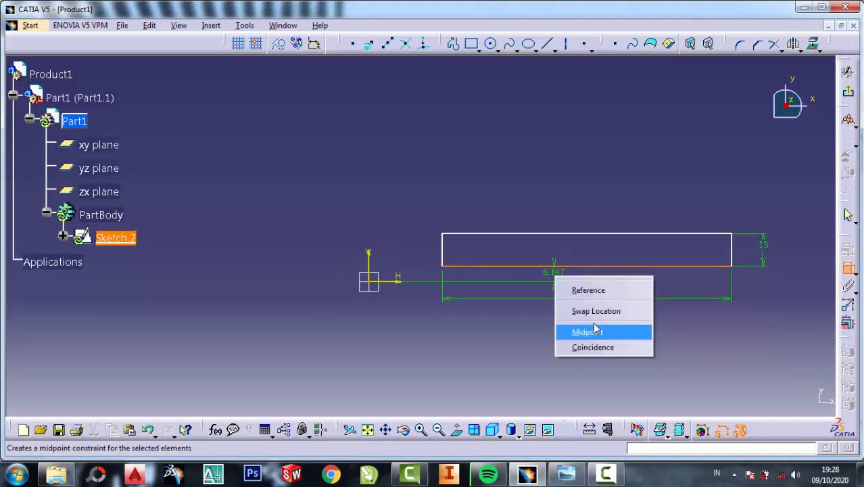
left_click(588, 291)
right_click(578, 288)
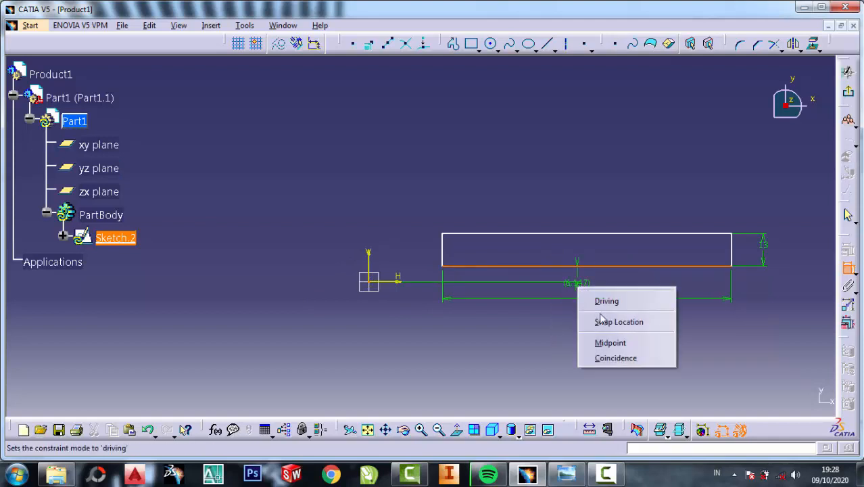
left_click(602, 317)
right_click(585, 269)
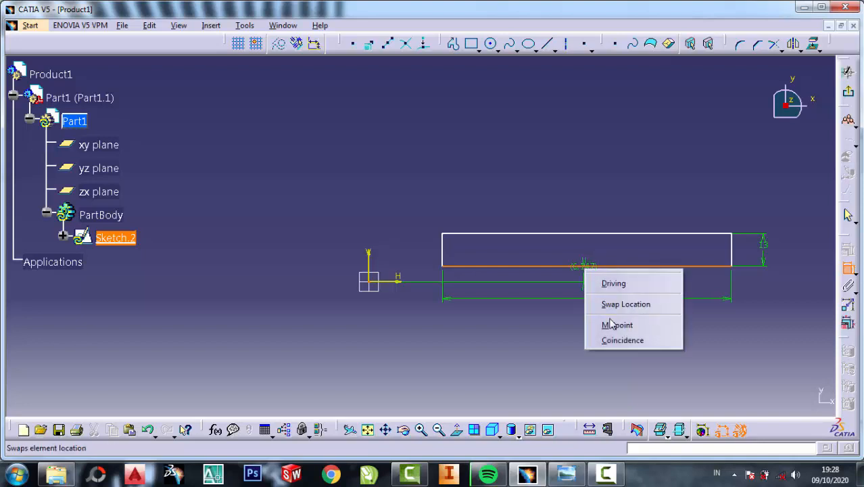
left_click(609, 325)
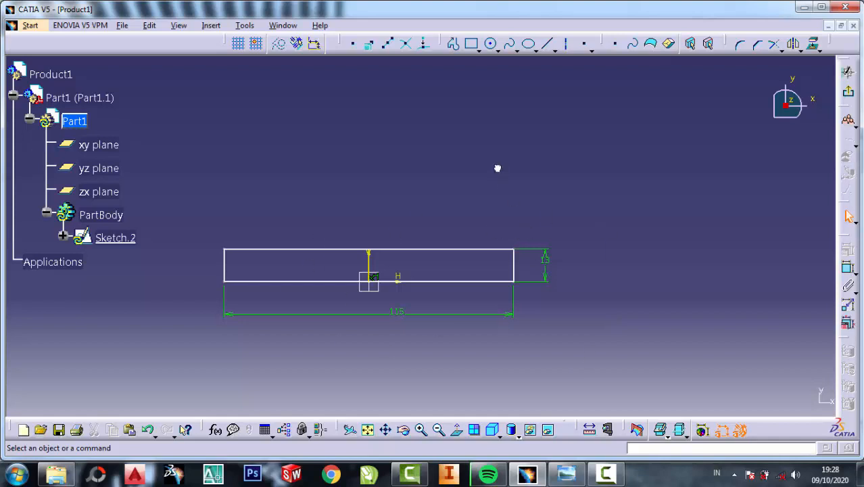
Consult the reference drawing and sketch a short horizontal line about 57 mm above the rectangle's lower edge
left_click(567, 473)
left_click(450, 161)
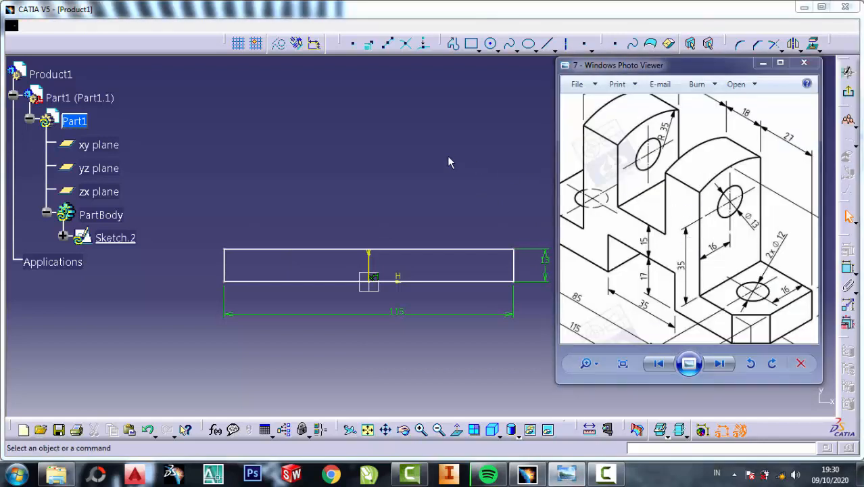
left_click(547, 45)
left_click(438, 138)
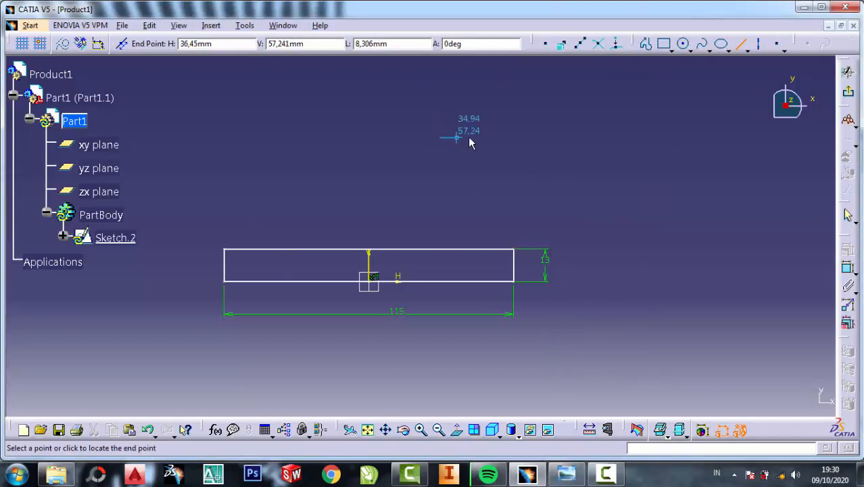
left_click(478, 138)
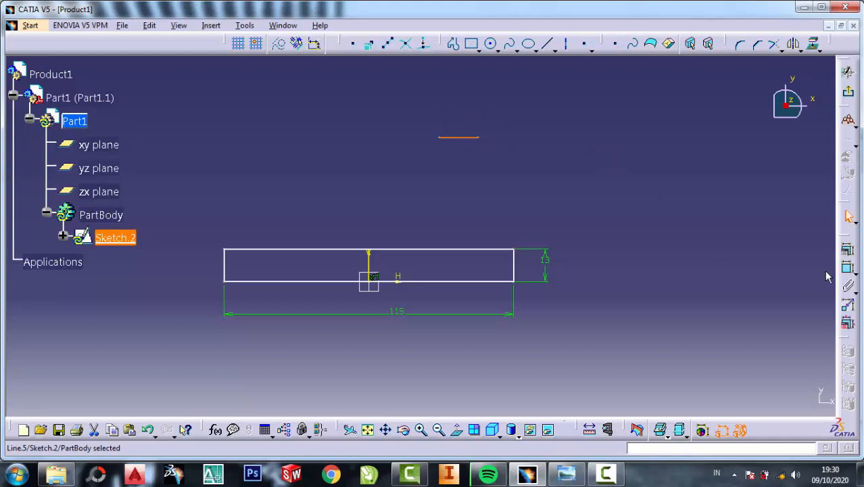
Dimension the short line's height above the rectangle's lower edge and set it to 64 mm, as given in the reference drawing
left_click(848, 268)
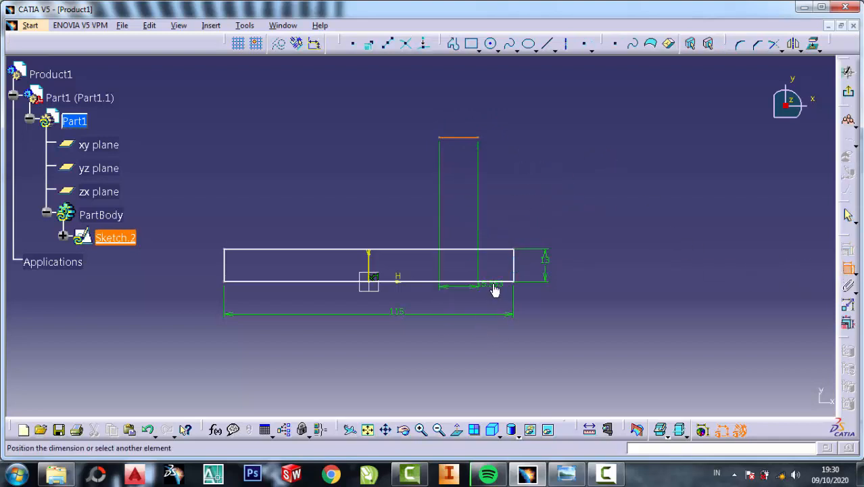
left_click(502, 282)
left_click(636, 230)
double_click(640, 237)
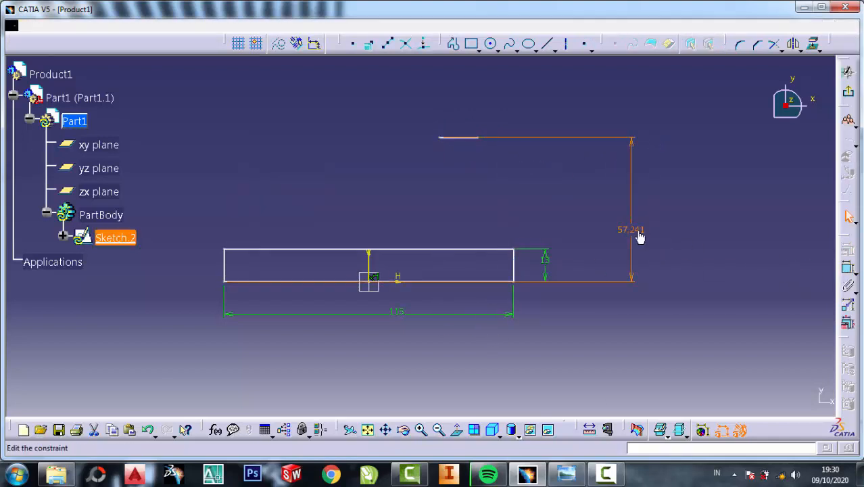
left_click(567, 474)
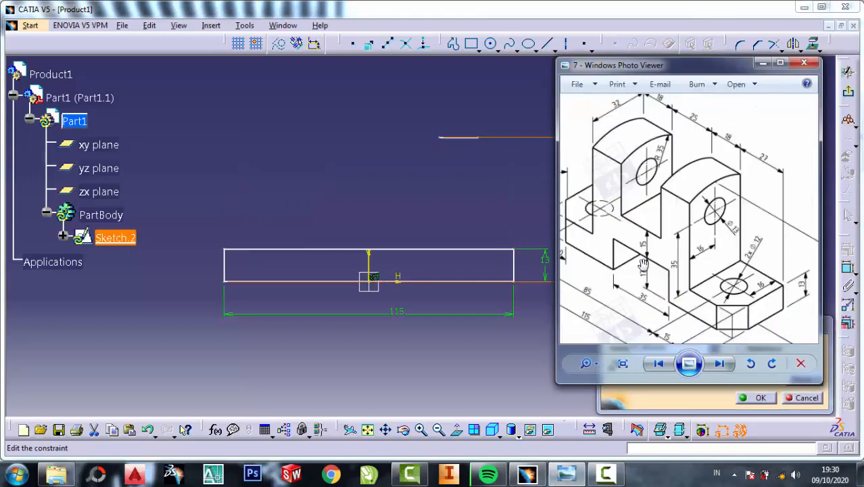
scroll(643, 264, "down", 3)
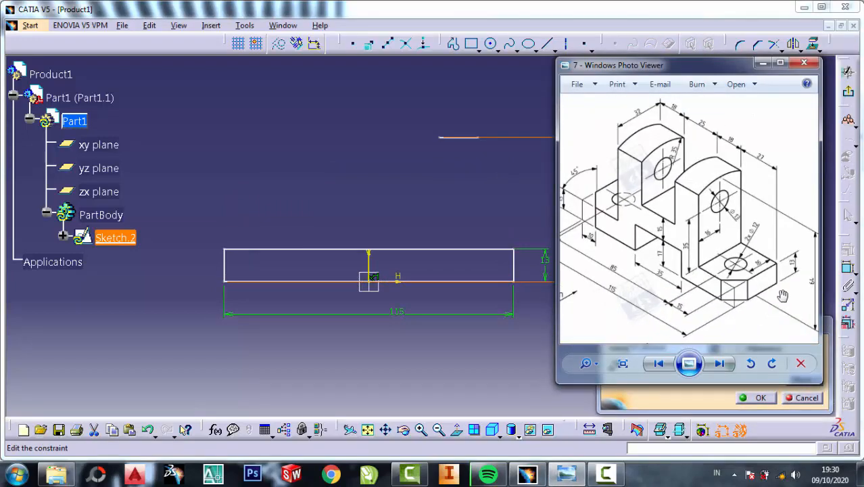
scroll(782, 296, "up", 4)
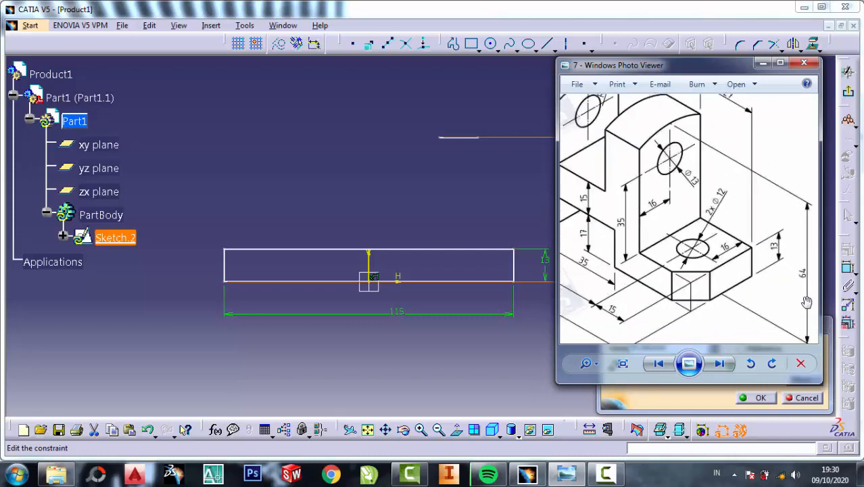
left_click(763, 62)
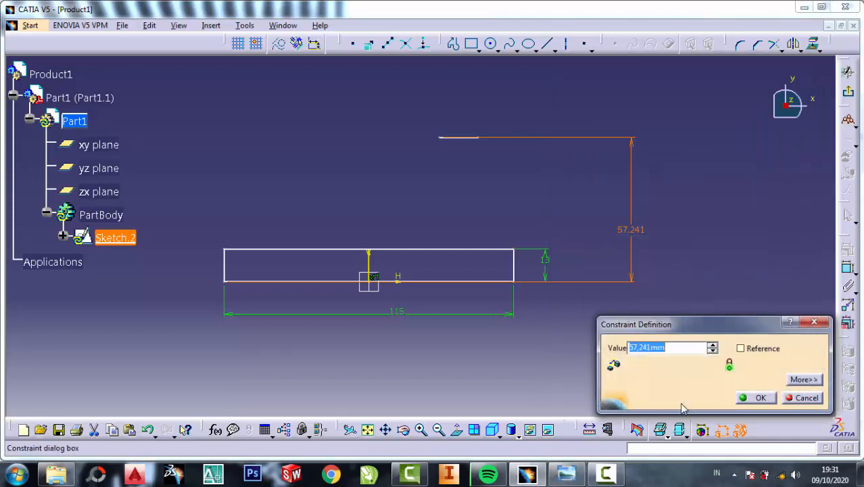
type("64")
left_click(762, 398)
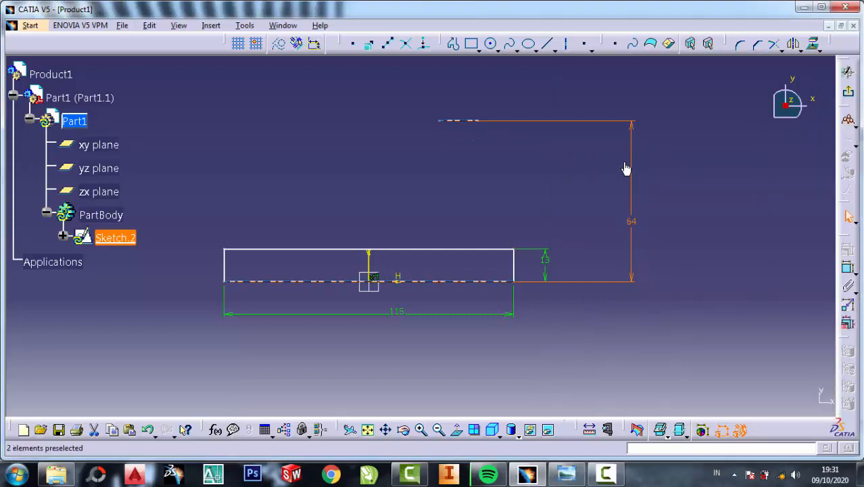
Sketch two vertical lines from the ends of the short line down to the base rectangle's upper edge, closing the upright's outline
left_click(455, 45)
left_click(601, 45)
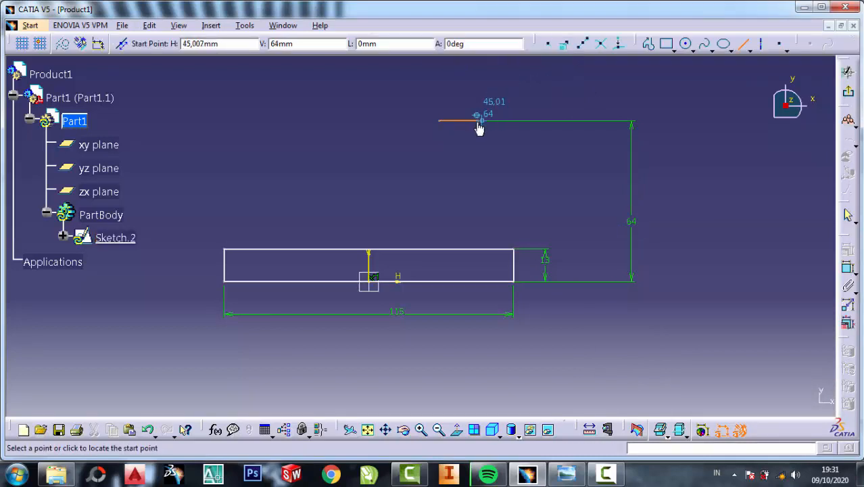
left_click(478, 123)
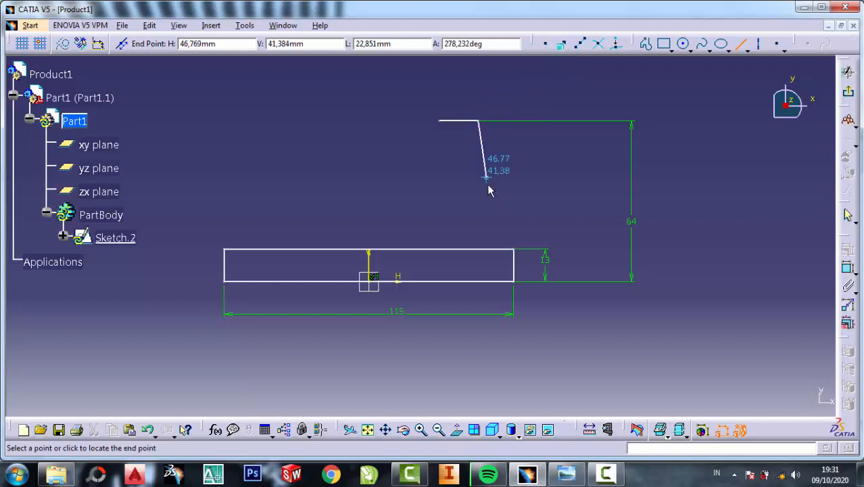
left_click(479, 250)
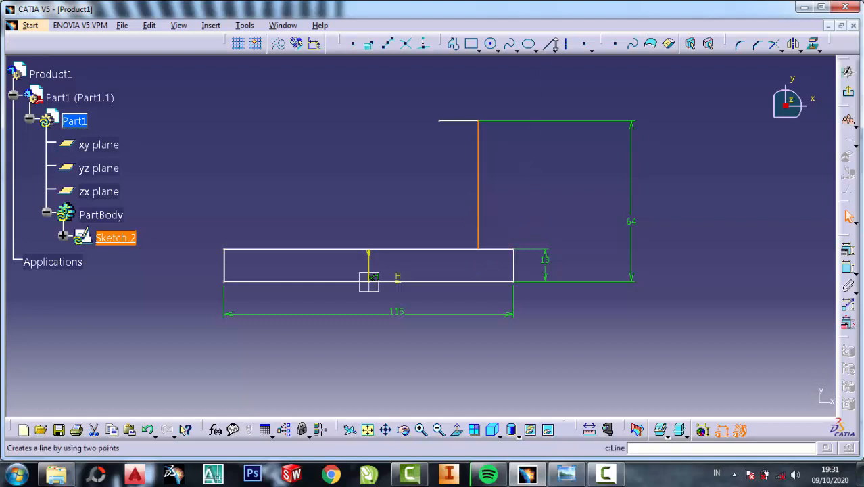
left_click(548, 44)
left_click(440, 121)
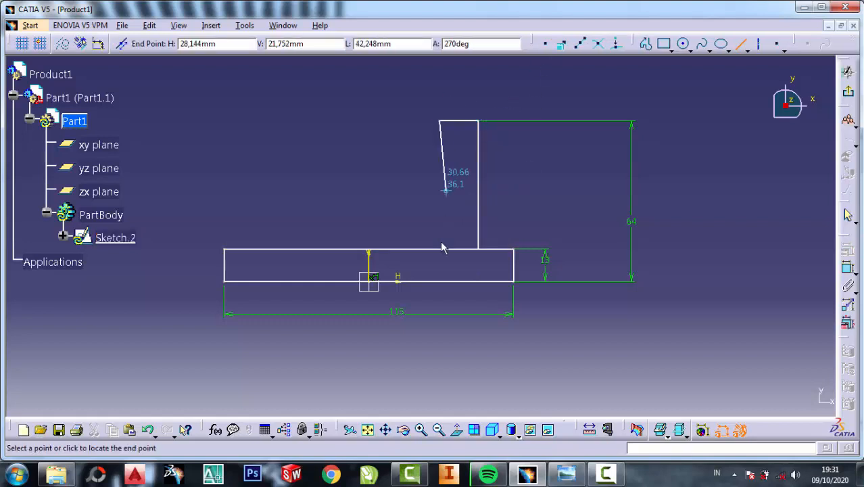
left_click(443, 257)
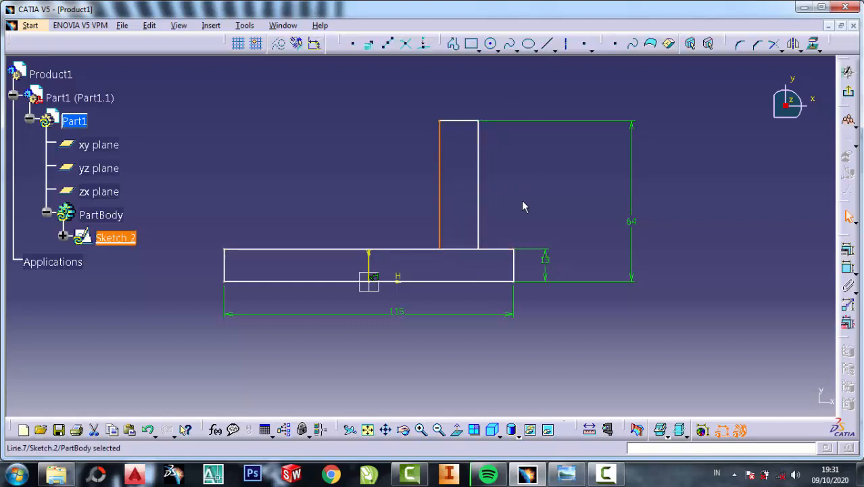
Dimension the upright's right side from the base's right end and set the offset to 27 mm per the reference drawing
left_click(848, 268)
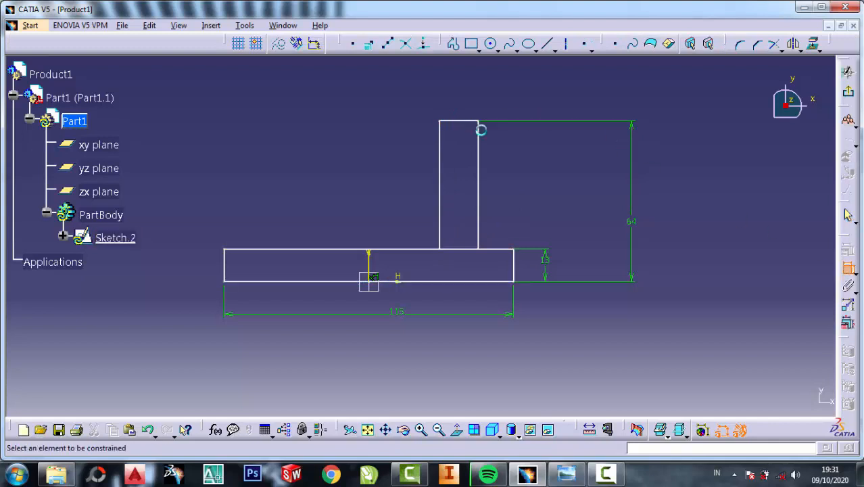
left_click(481, 145)
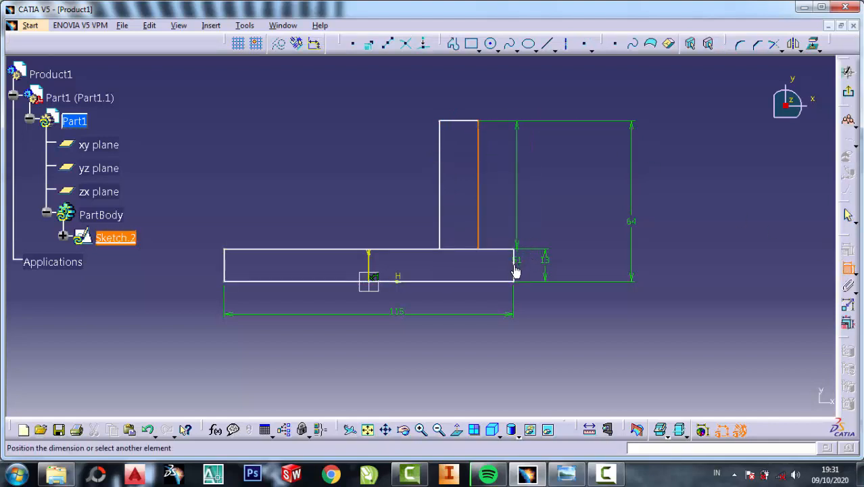
left_click(509, 203)
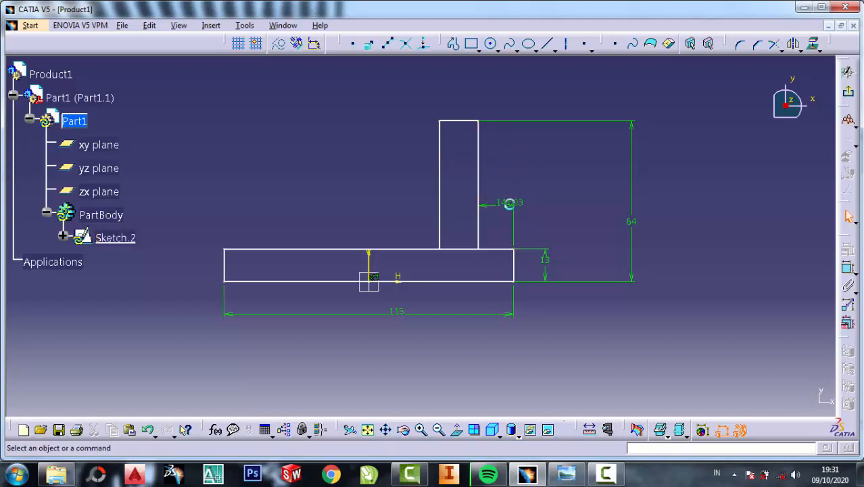
double_click(510, 202)
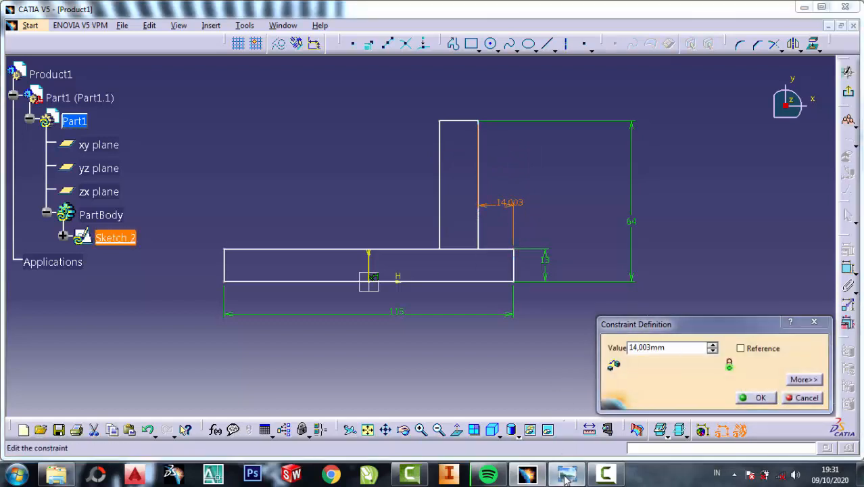
left_click(566, 477)
scroll(691, 158, "down", 2)
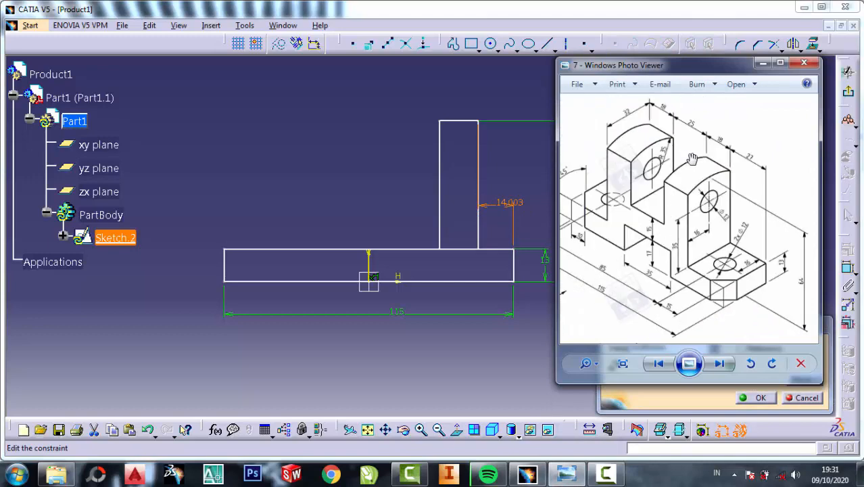
scroll(755, 230, "up", 1)
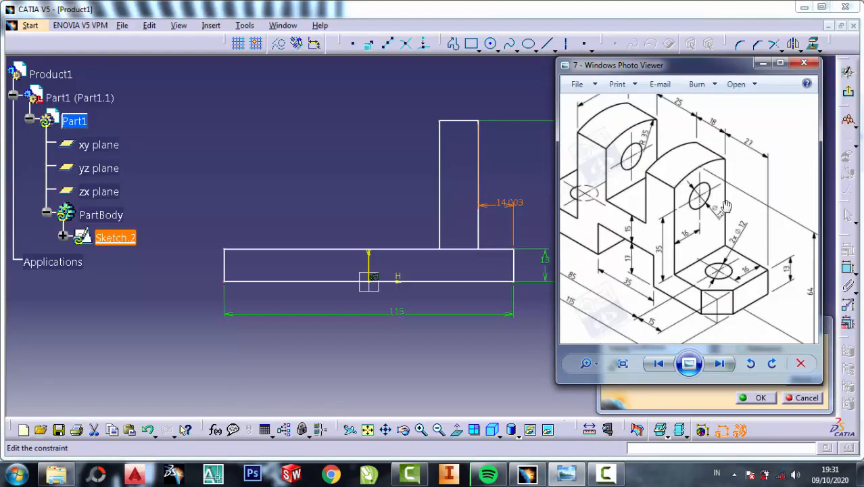
left_click(763, 63)
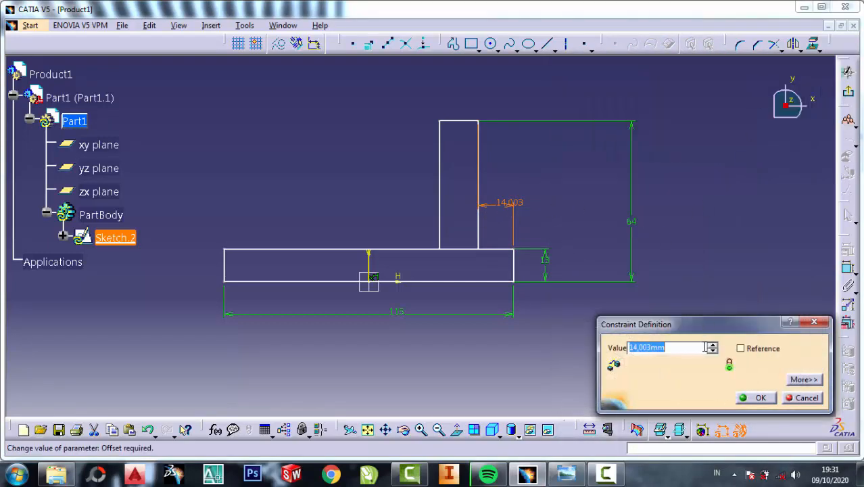
type("27")
left_click(759, 398)
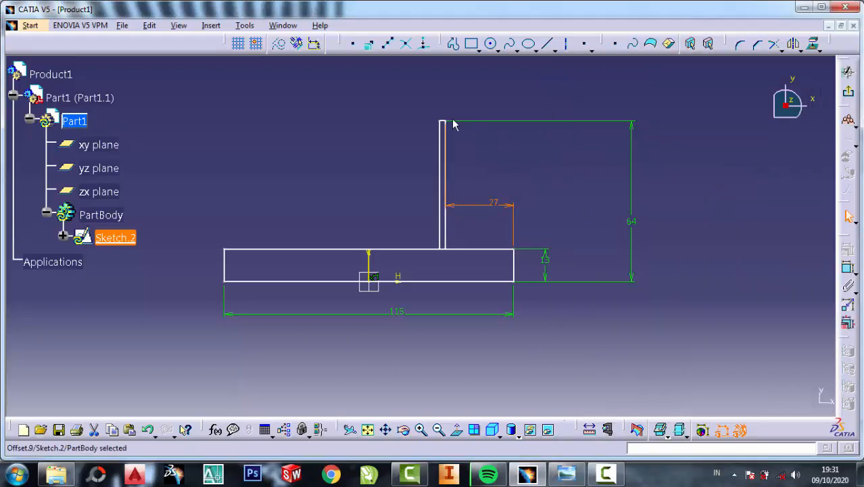
Try to dimension the narrowed upright's top edge, and undo the 27 mm offset
left_click(849, 268)
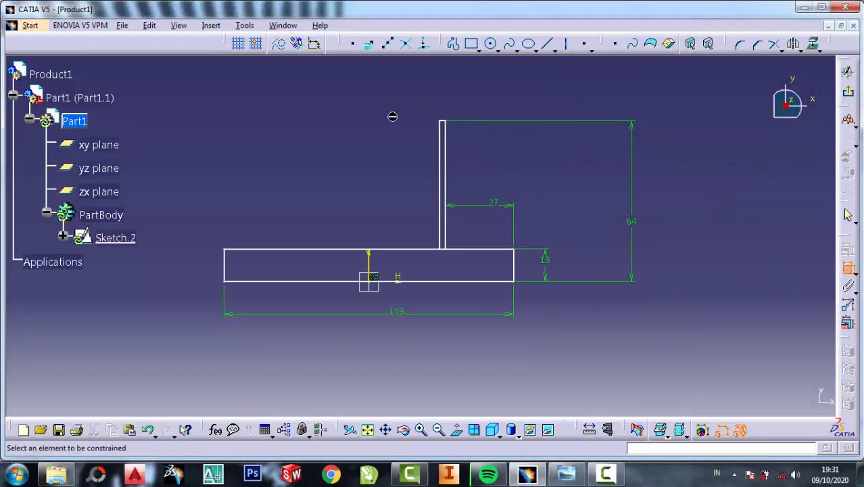
left_click(443, 124)
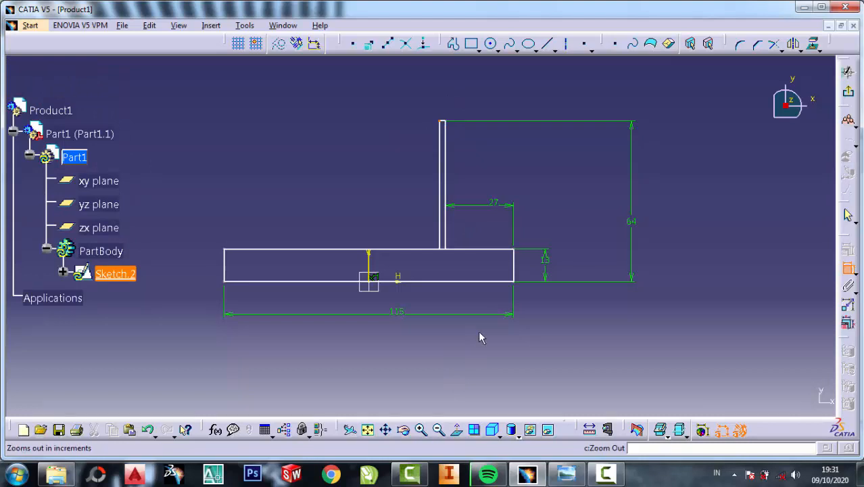
left_click(489, 295)
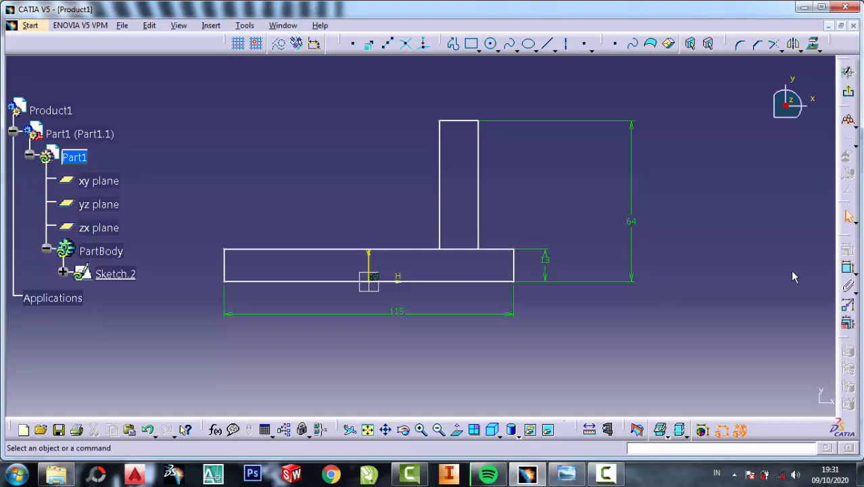
Dimension the upright's top edge and set its width to 18 mm, as given in the reference drawing
left_click(847, 269)
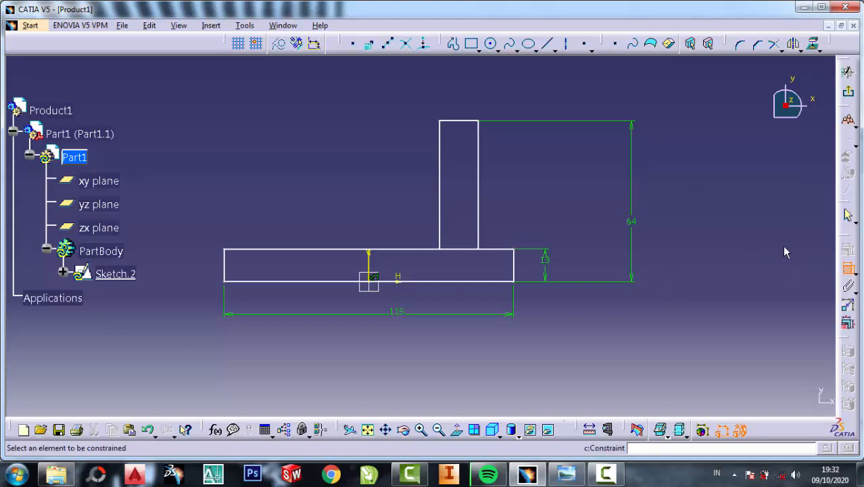
left_click(471, 122)
left_click(463, 94)
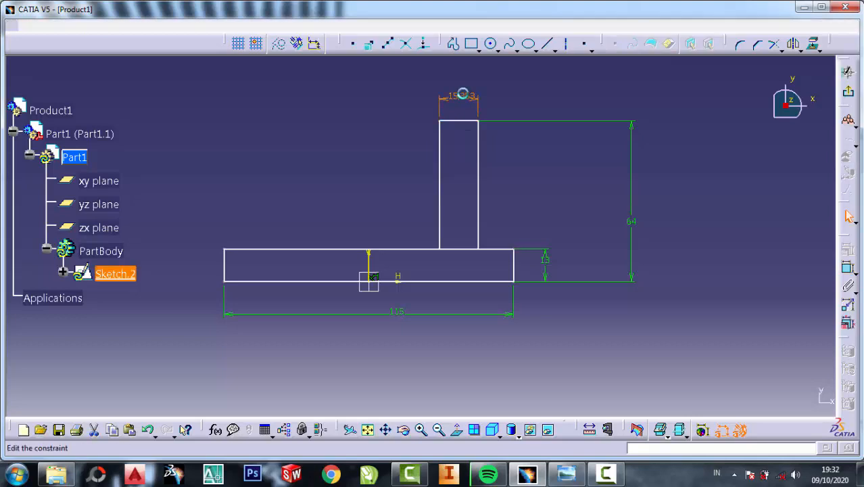
double_click(462, 94)
left_click(567, 473)
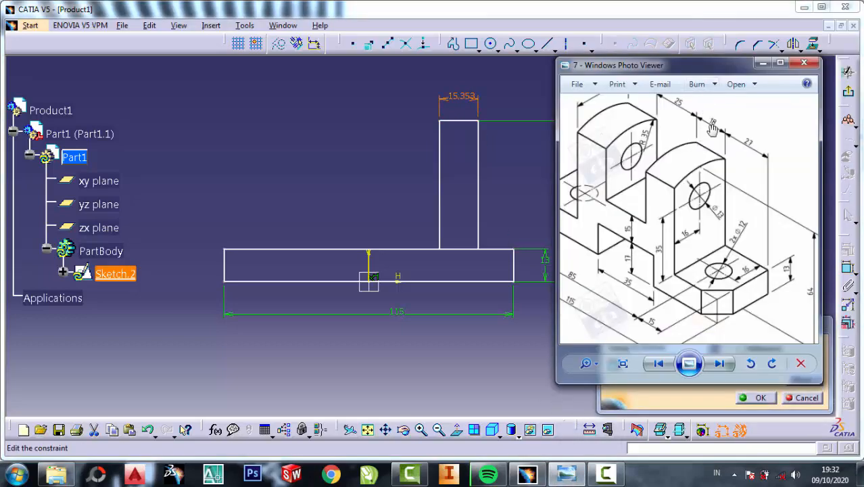
scroll(712, 130, "up", 2)
left_click(763, 63)
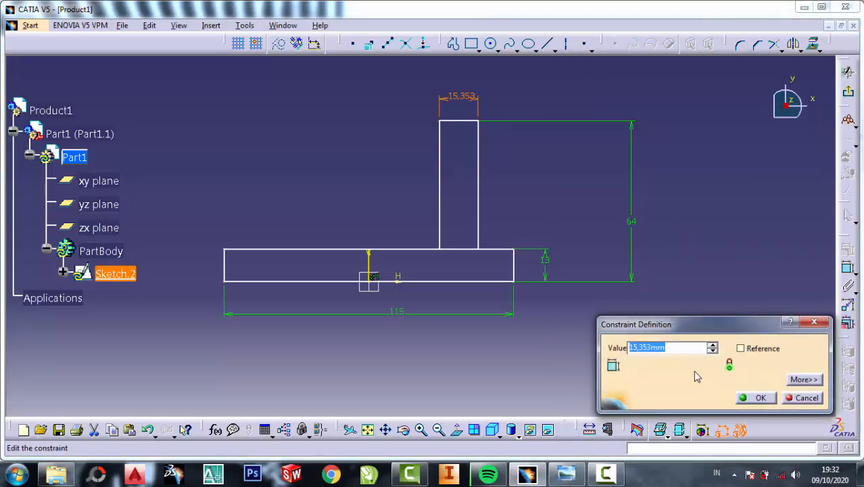
type("18")
left_click(759, 397)
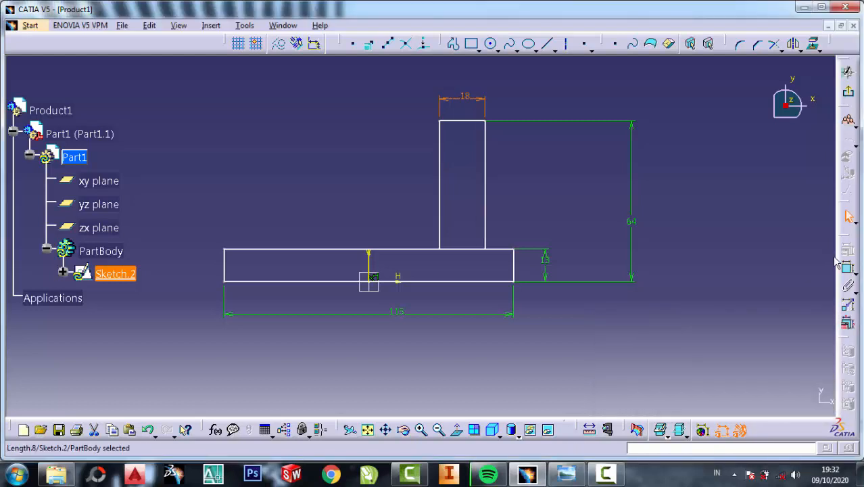
Constrain the 18 mm wide upright's right side to lie 27 mm from the base's right end, as in the reference drawing
left_click(848, 267)
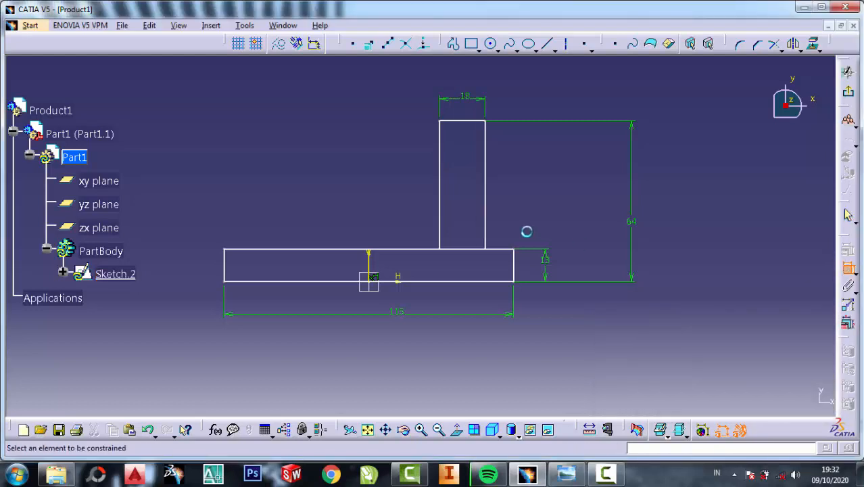
left_click(486, 228)
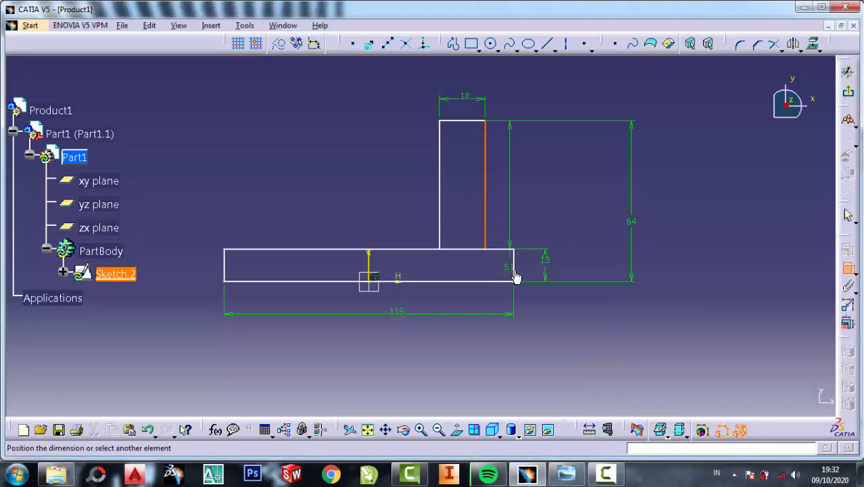
left_click(514, 274)
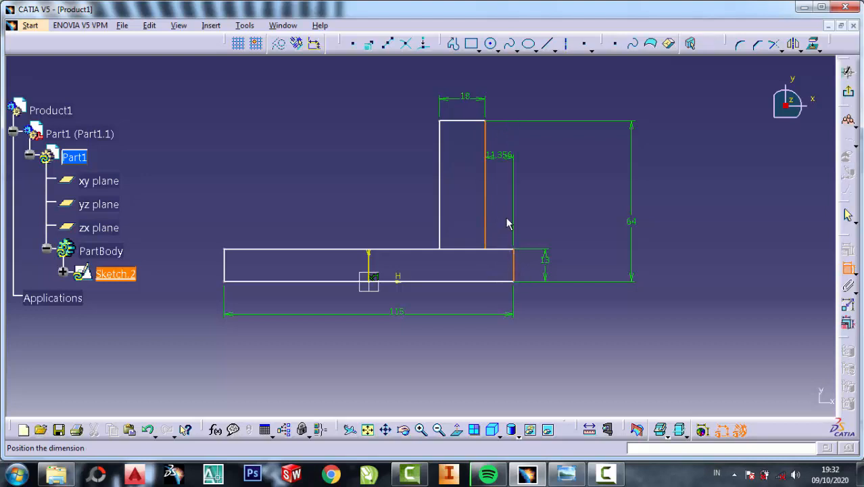
left_click(506, 212)
double_click(510, 212)
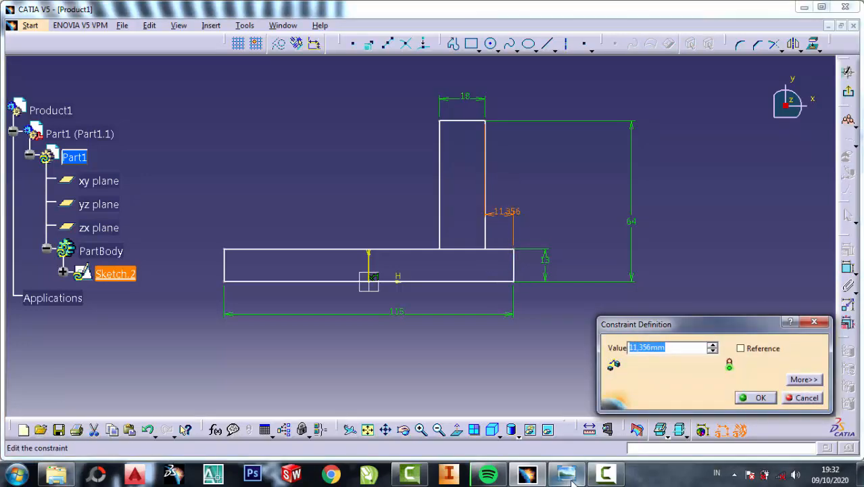
left_click(570, 477)
left_click(568, 476)
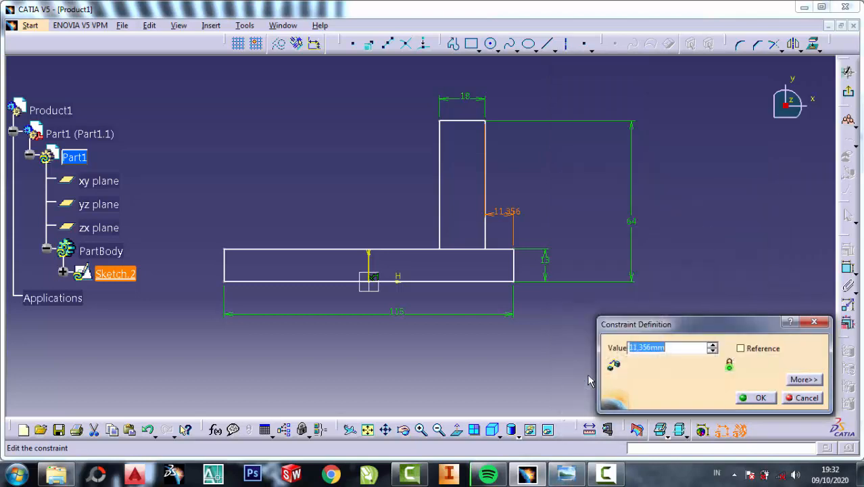
type("27")
left_click(756, 398)
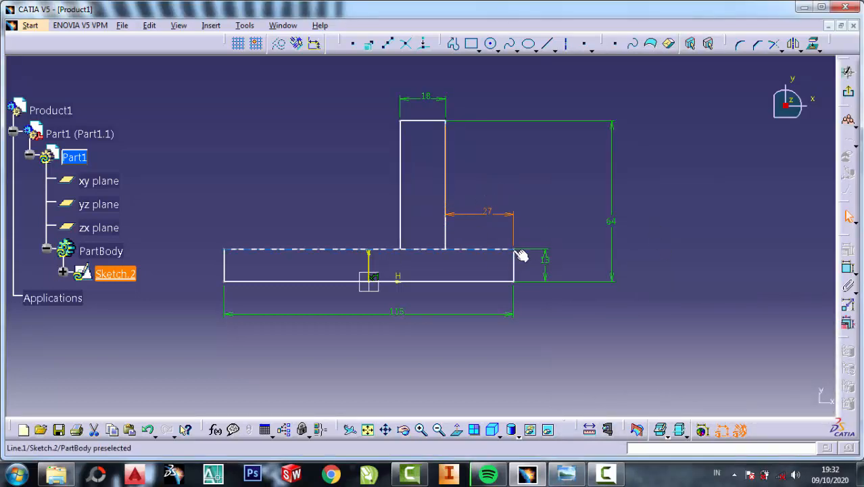
left_click(548, 184)
left_click_drag(525, 175, 348, 99)
left_click(585, 167)
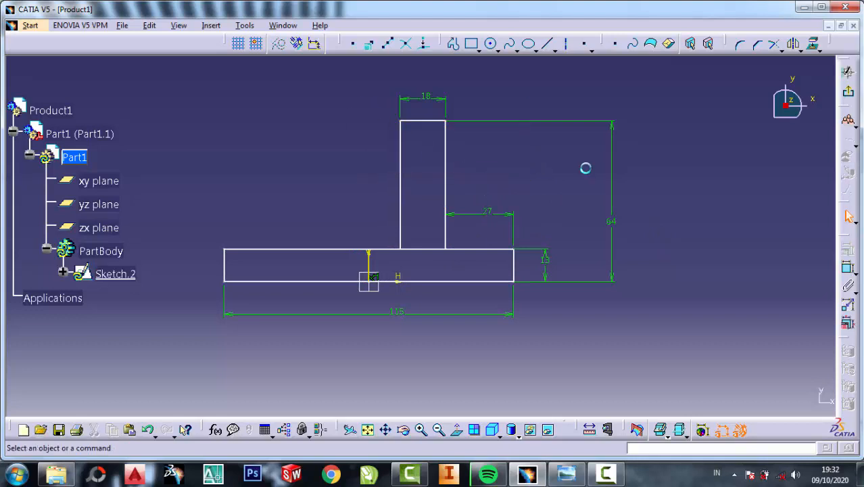
Mirror the upright's top edge and both vertical sides about the sketch's vertical axis to form the second upright
left_click(795, 44)
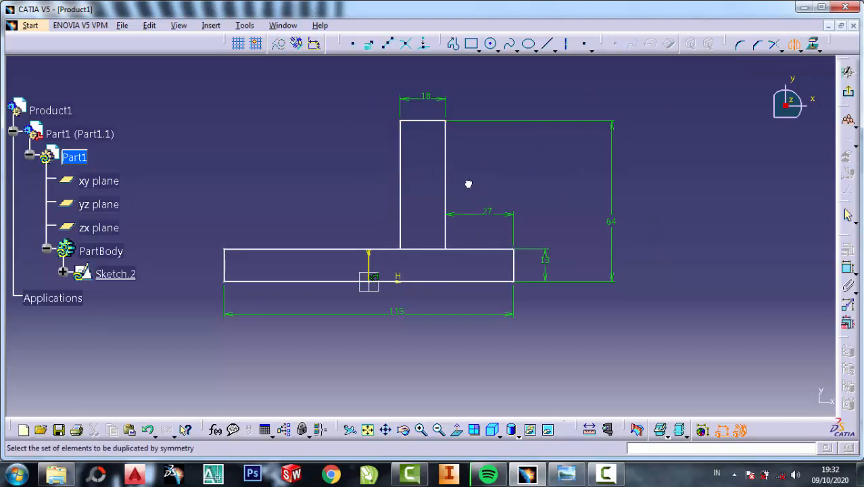
left_click_drag(470, 182, 329, 82)
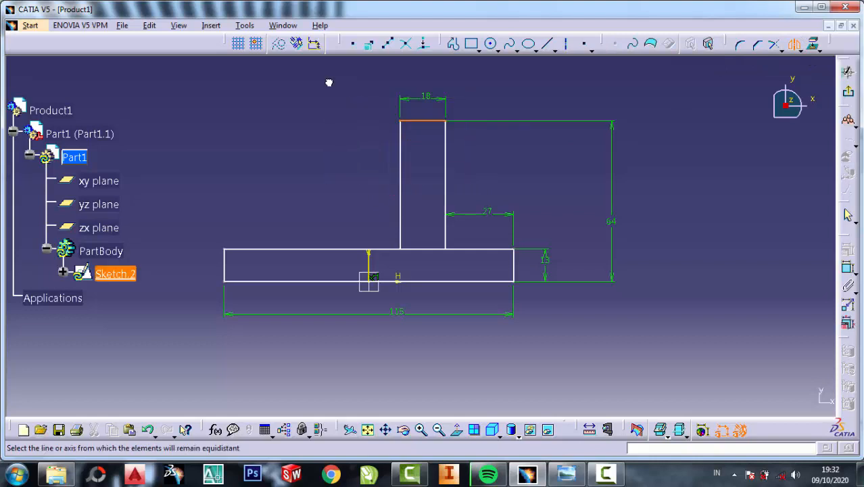
left_click(371, 263)
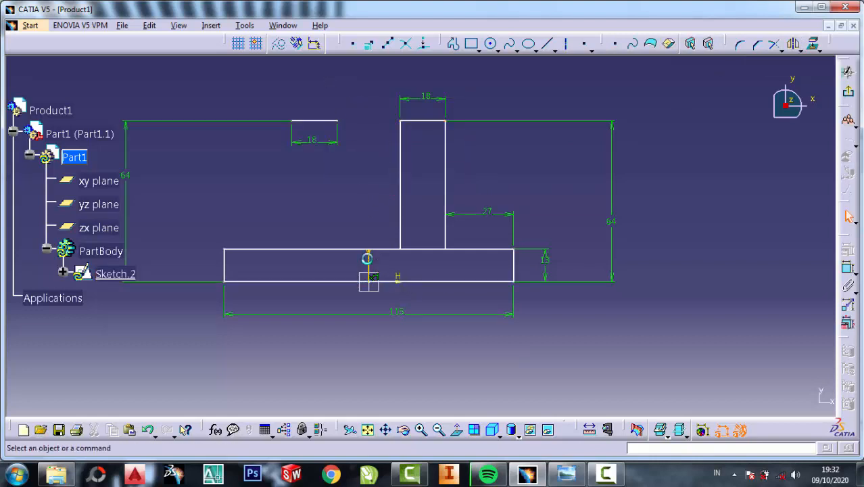
left_click(399, 185)
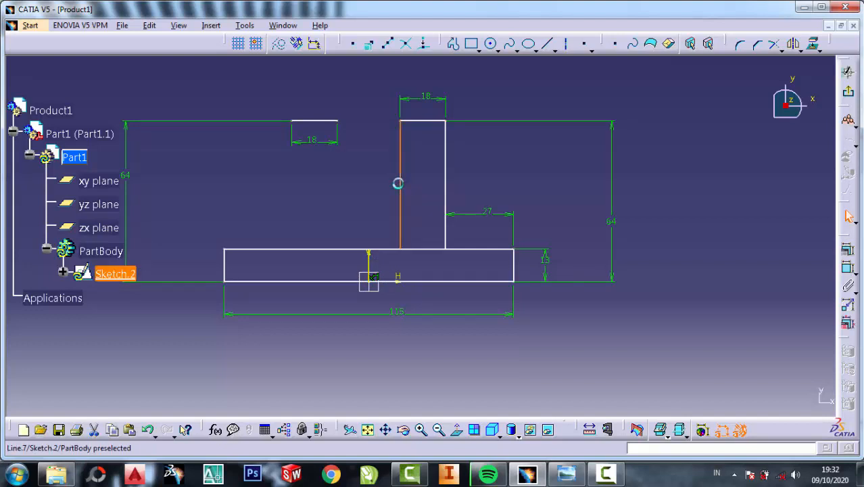
left_click(793, 45)
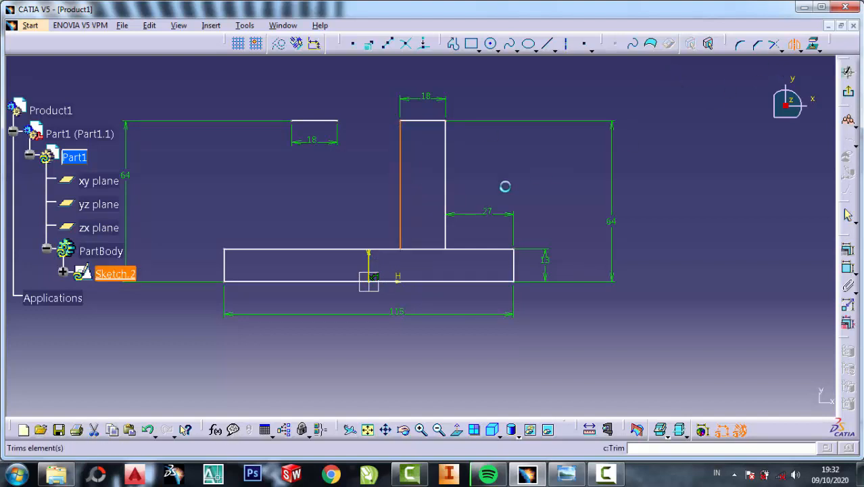
left_click(368, 264)
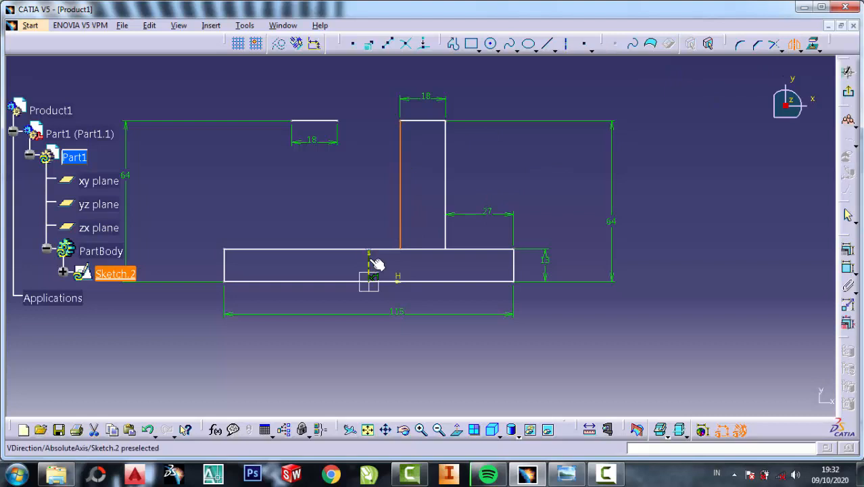
left_click(793, 45)
left_click(452, 189)
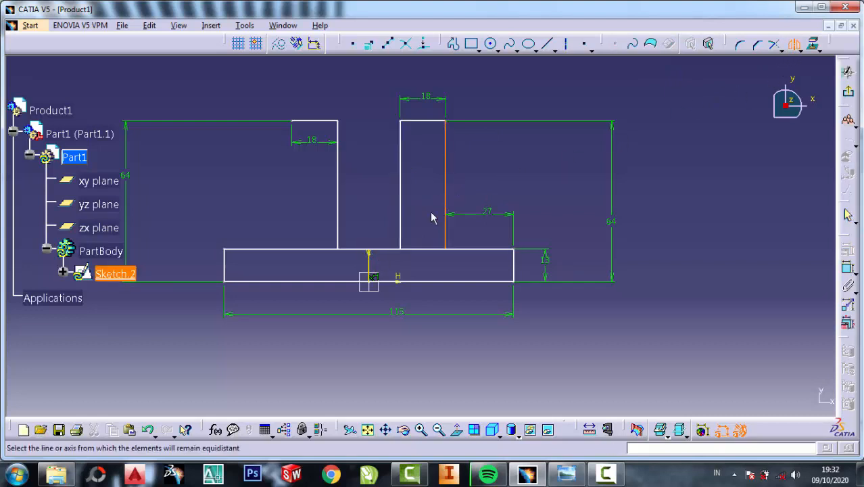
left_click(369, 264)
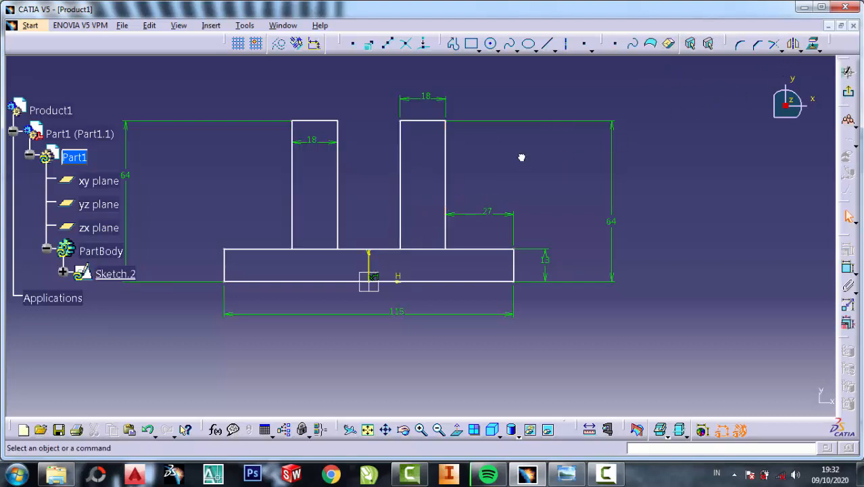
Draw two horizontal 25 mm lines between the uprights' inner sides, at heights of about 23 mm and 36 mm
middle_click_drag(520, 166, 522, 186)
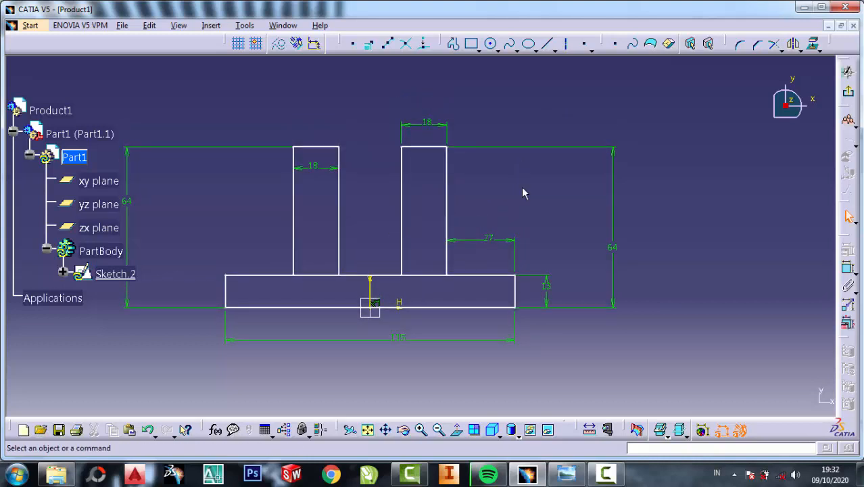
left_click(528, 43)
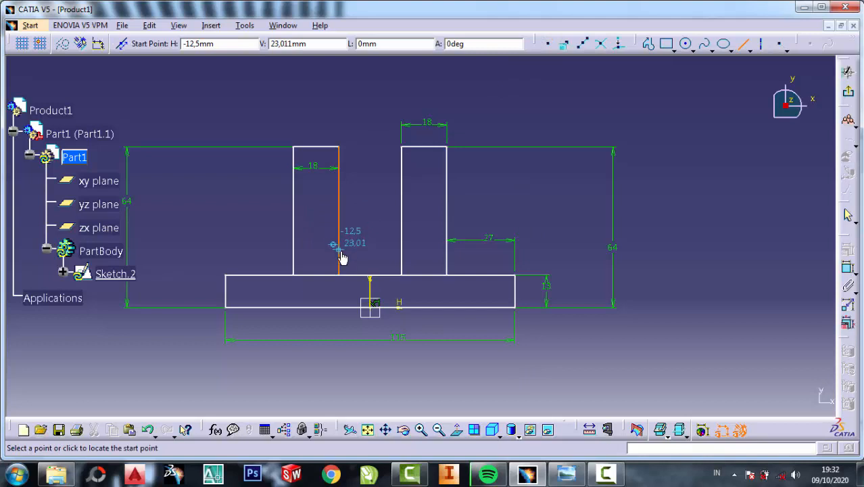
left_click(340, 250)
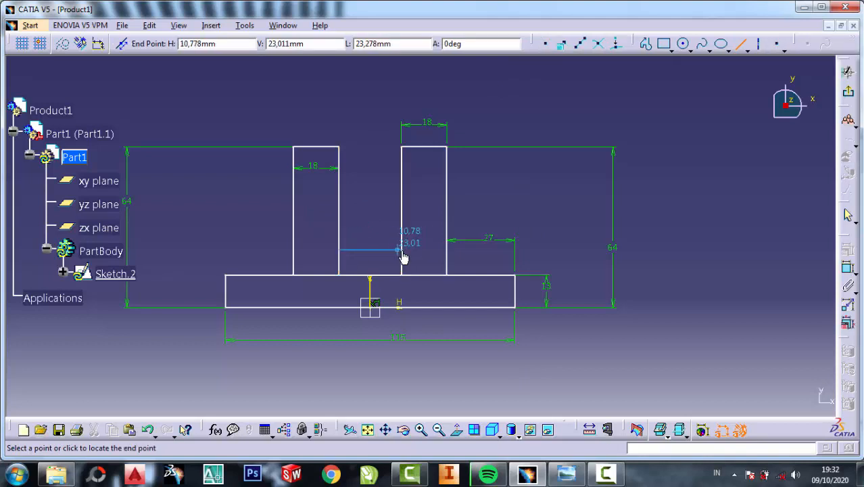
left_click(404, 257)
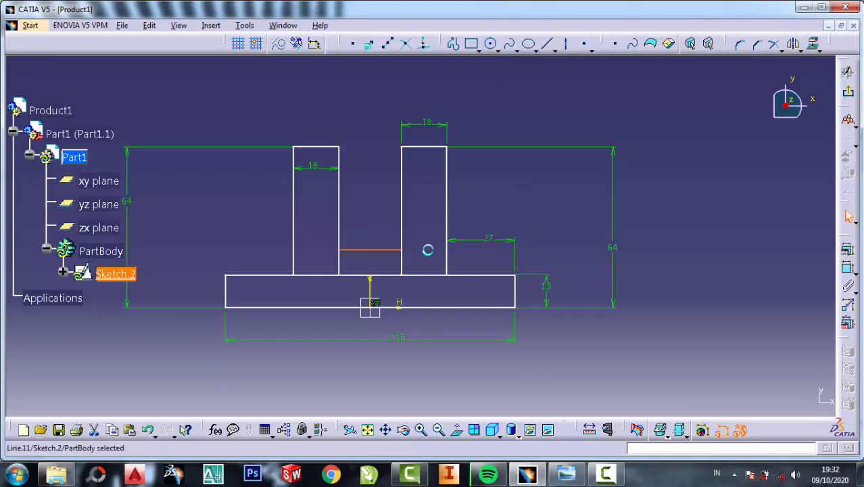
left_click(549, 46)
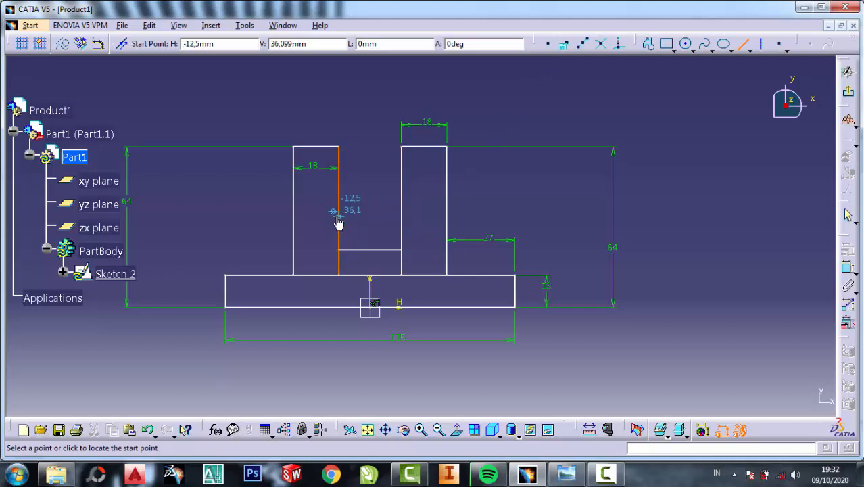
left_click(340, 217)
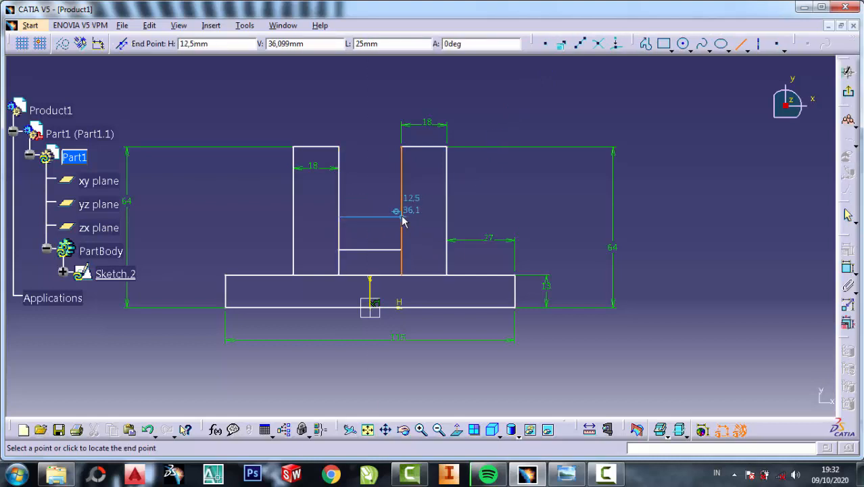
left_click(401, 218)
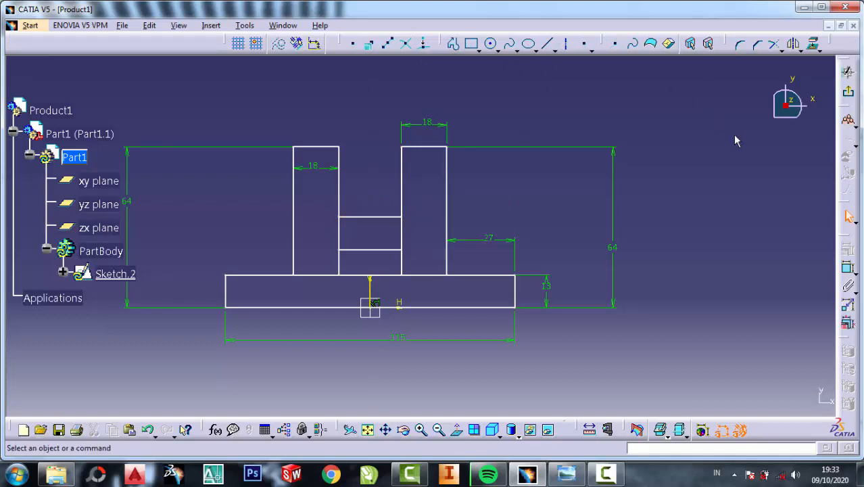
Dimension the lower connecting line from the base's bottom edge and set its height to 17 mm per the reference drawing
left_click(849, 268)
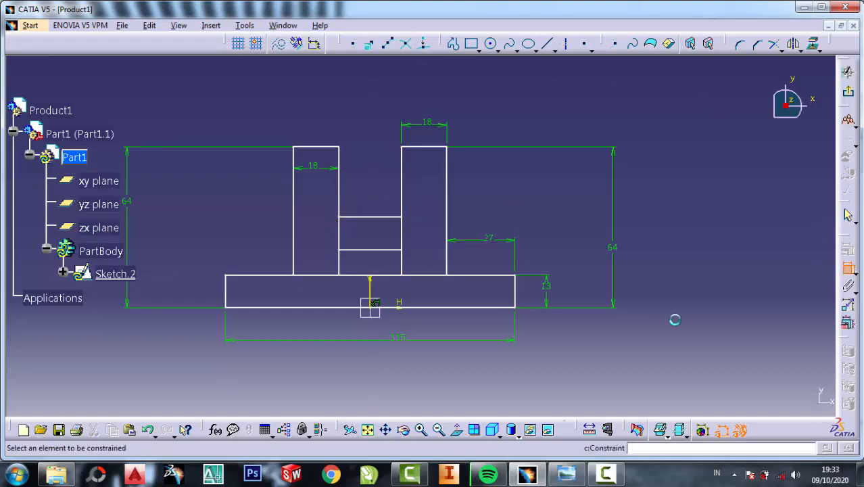
left_click(382, 250)
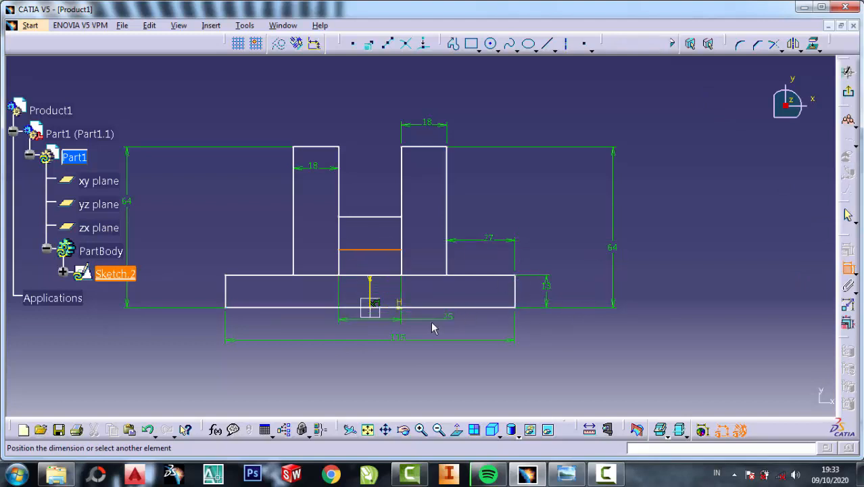
left_click(433, 308)
left_click(675, 278)
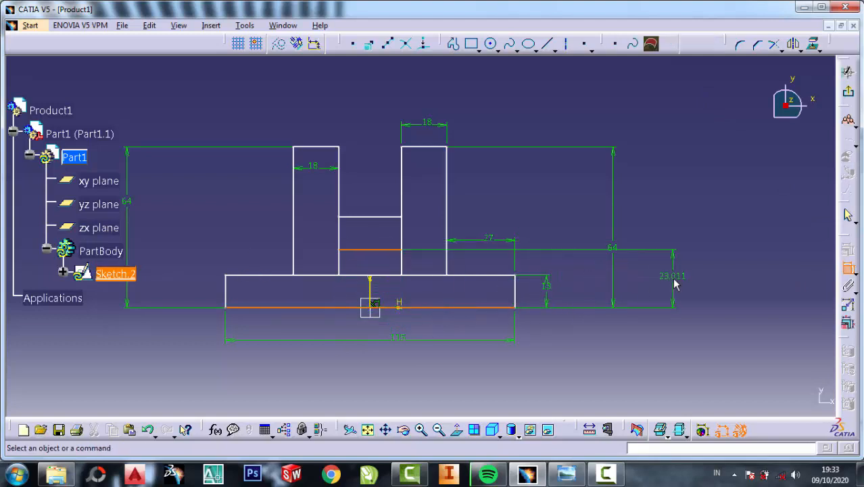
double_click(683, 276)
left_click(567, 474)
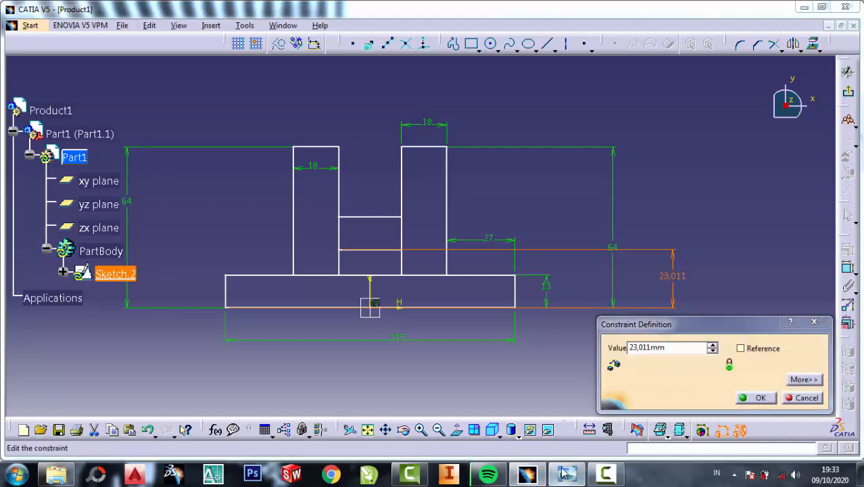
scroll(618, 281, "down", 3)
scroll(676, 277, "up", 4)
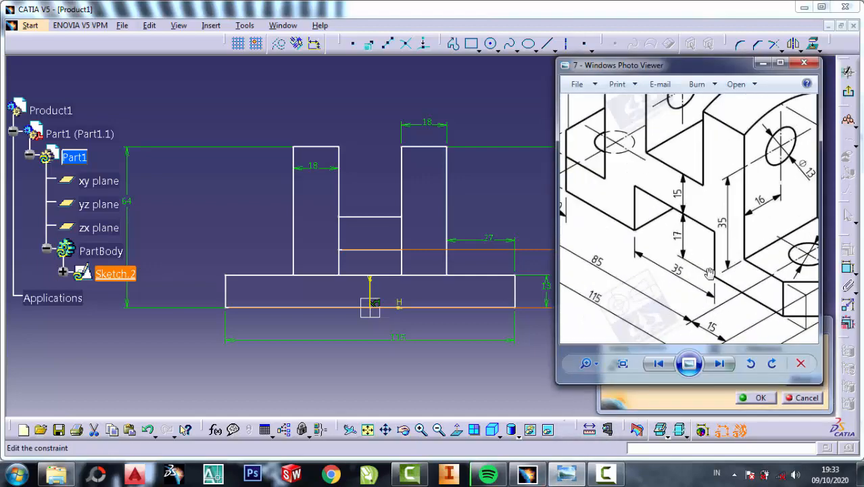
left_click(763, 63)
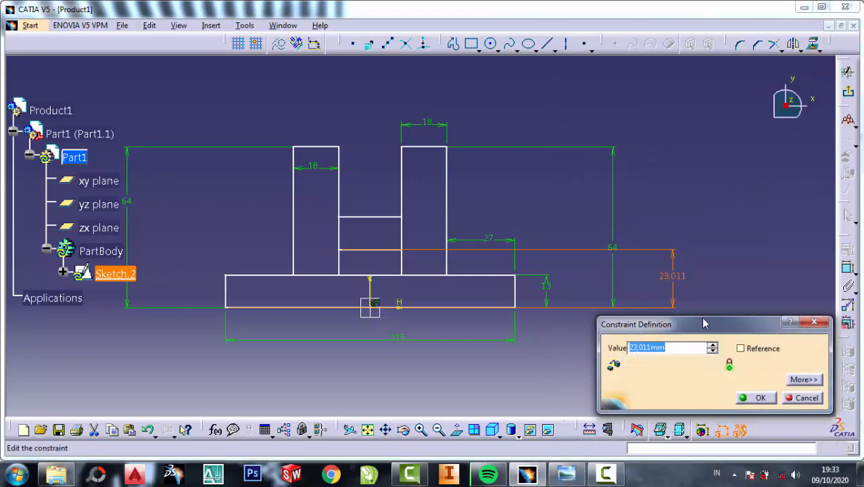
left_click(769, 397)
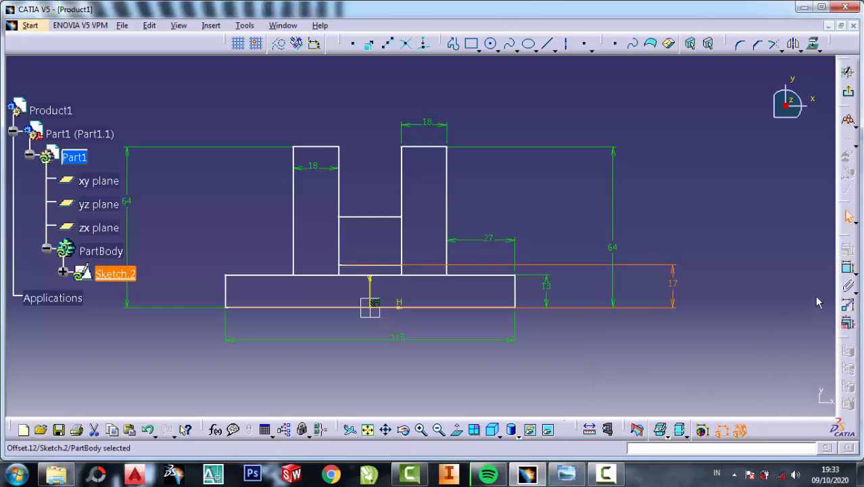
Dimension the spacing between the two connecting lines and set it to 15 mm per the reference drawing
left_click(848, 282)
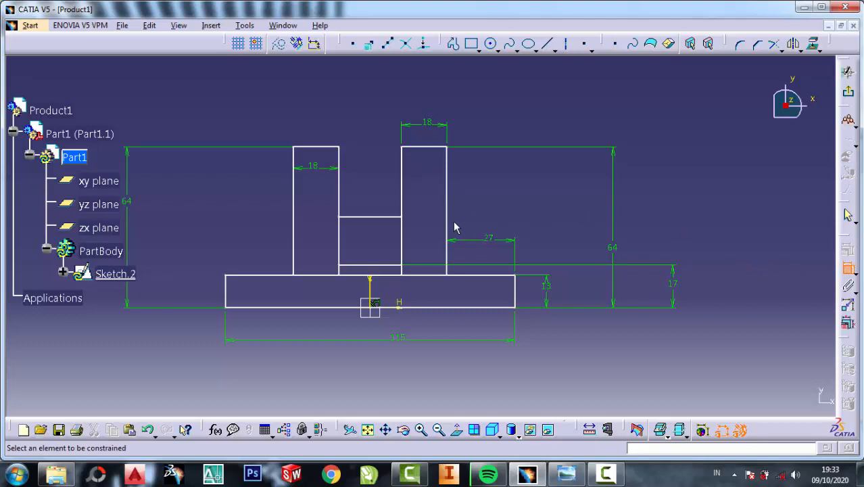
left_click(362, 217)
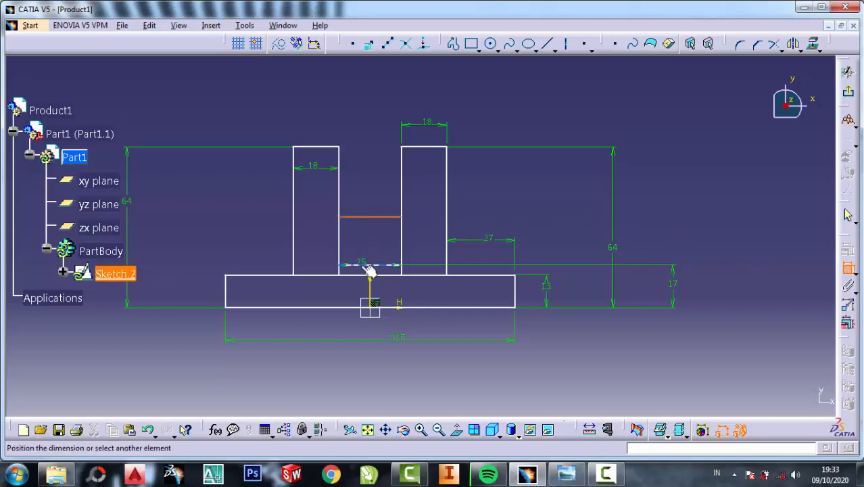
left_click(369, 265)
left_click(587, 221)
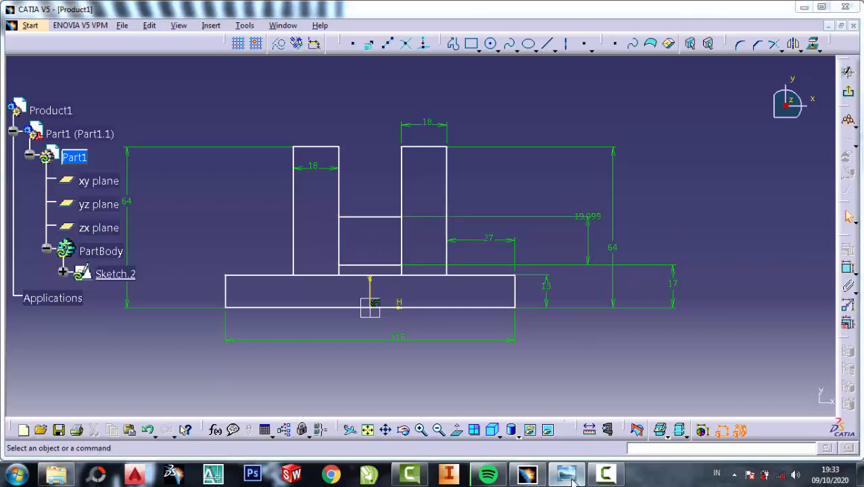
left_click(572, 481)
left_click(572, 480)
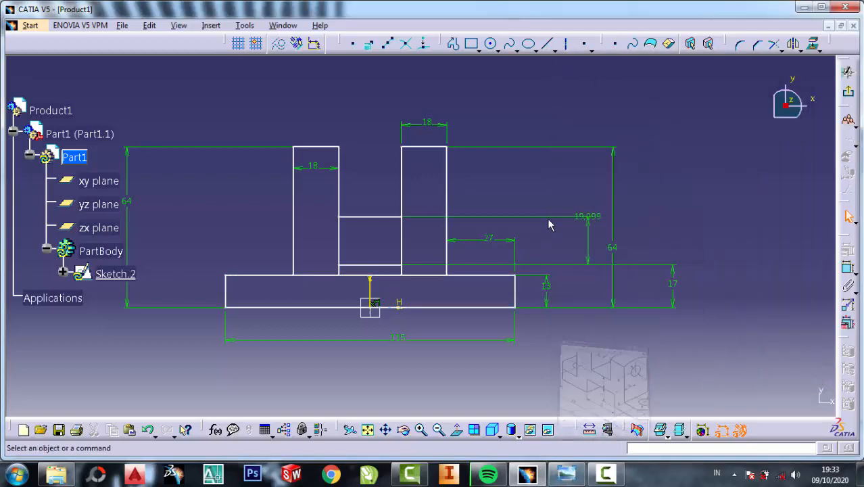
double_click(588, 218)
type("15")
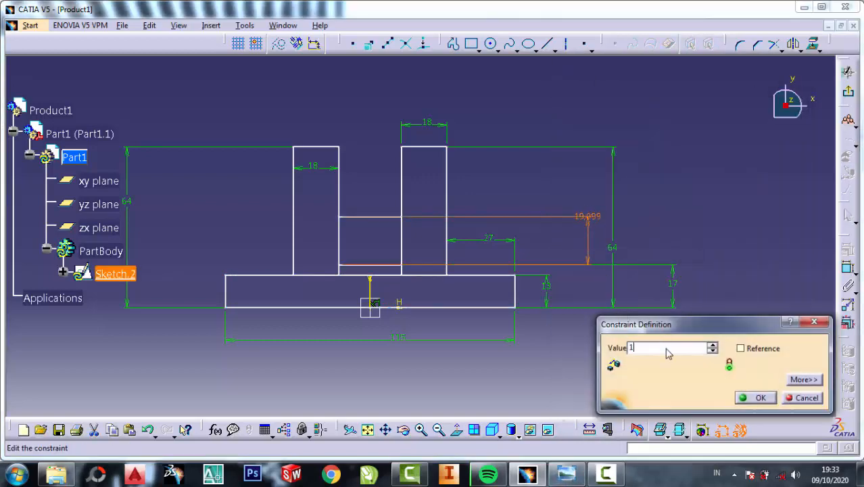
left_click(758, 399)
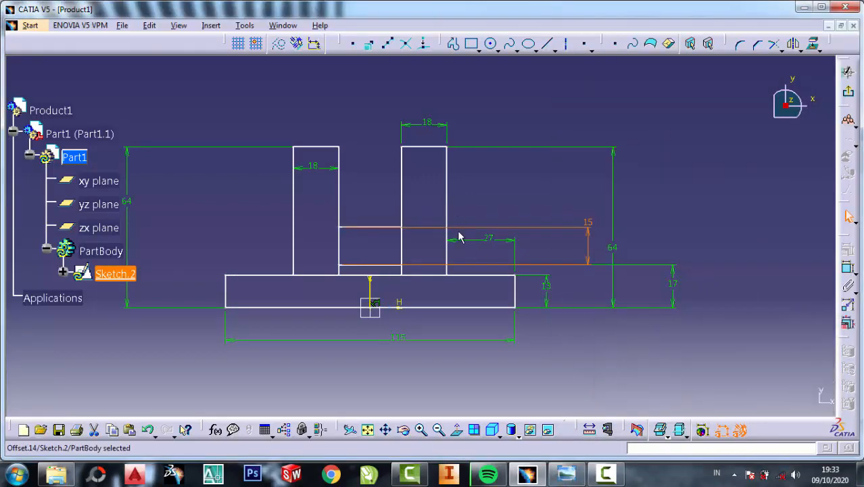
Quick-trim the base's top edge between the uprights and beneath both of them
left_click(783, 51)
left_click(793, 101)
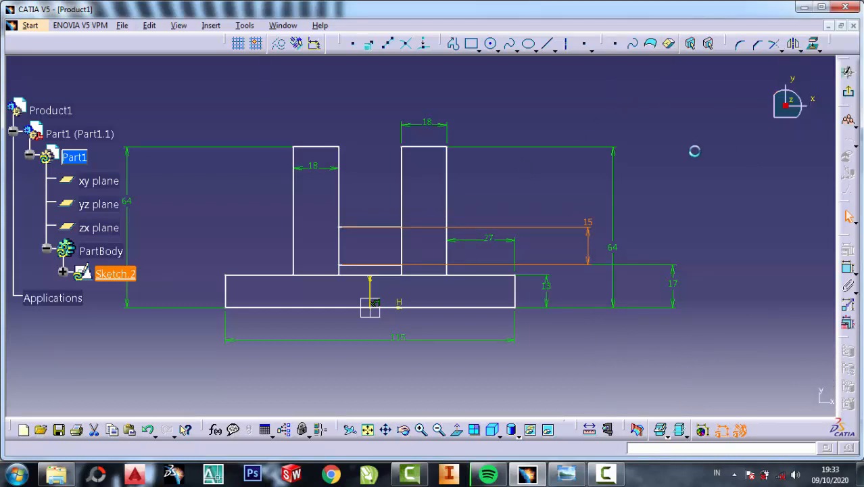
left_click(385, 276)
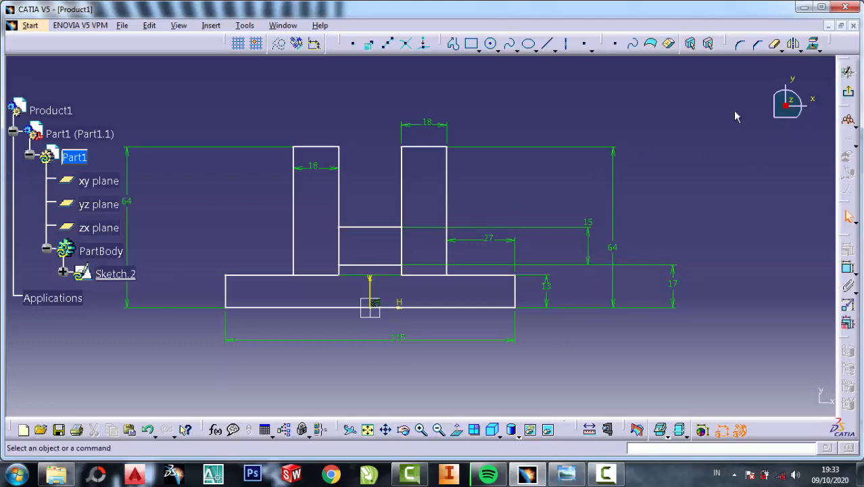
left_click(775, 44)
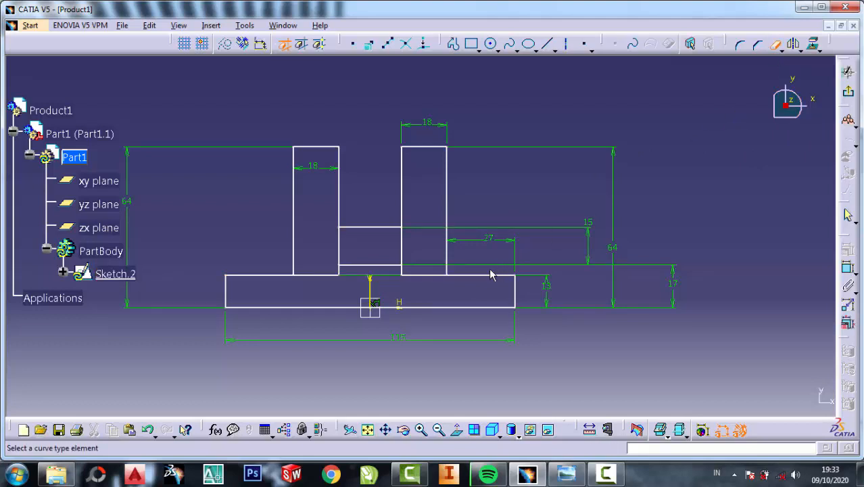
left_click(445, 273)
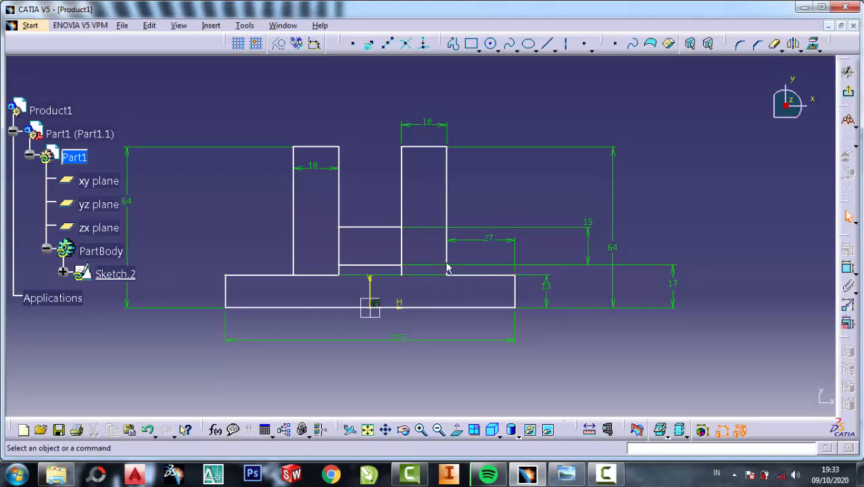
left_click(776, 44)
left_click(313, 276)
left_click(775, 44)
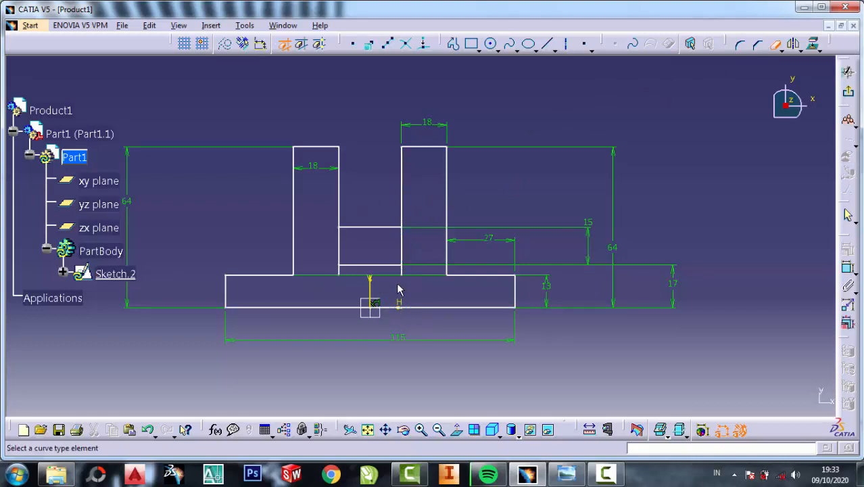
key("Escape")
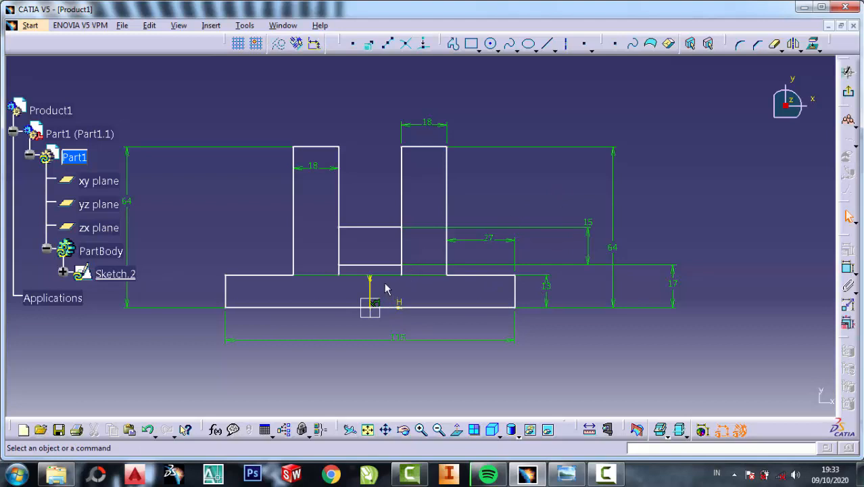
Draw two vertical lines through the base, extending both uprights' inner sides down to the base's bottom edge
key("l")
left_click(402, 276)
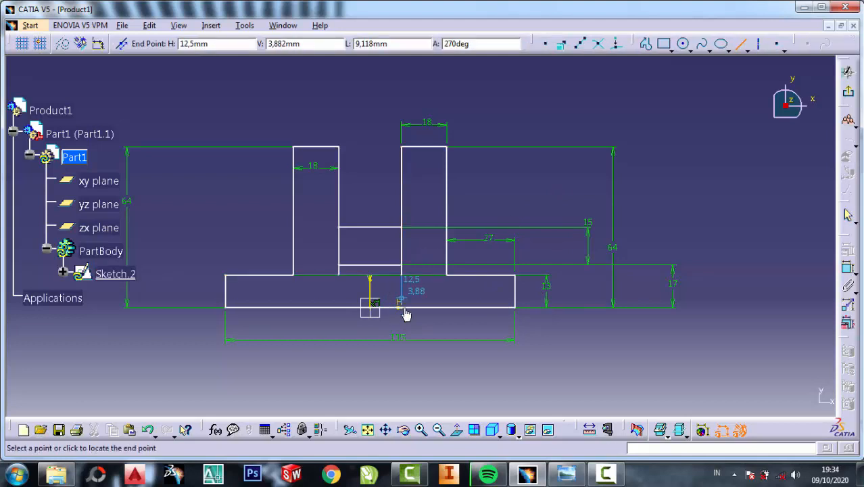
left_click(403, 307)
type("c:Axis")
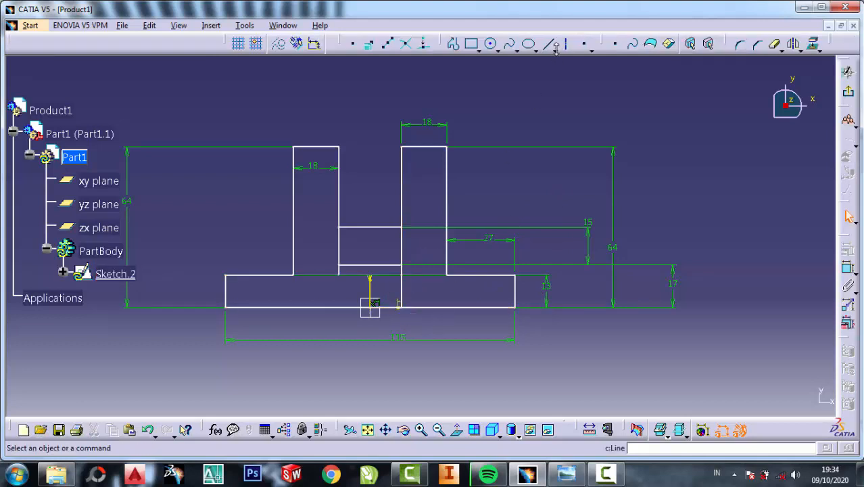
key("Return")
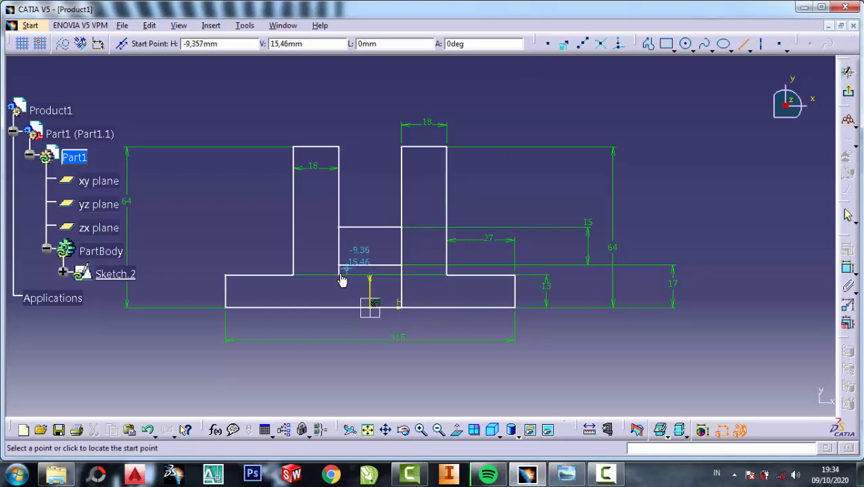
left_click(339, 278)
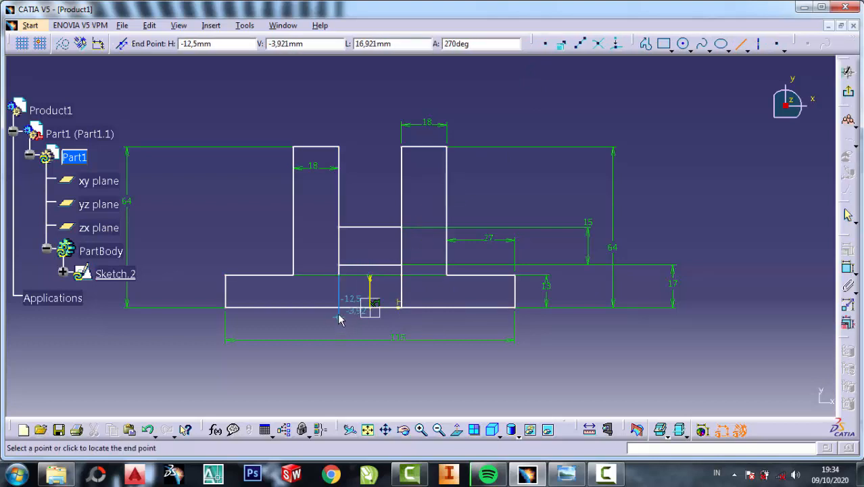
left_click(339, 307)
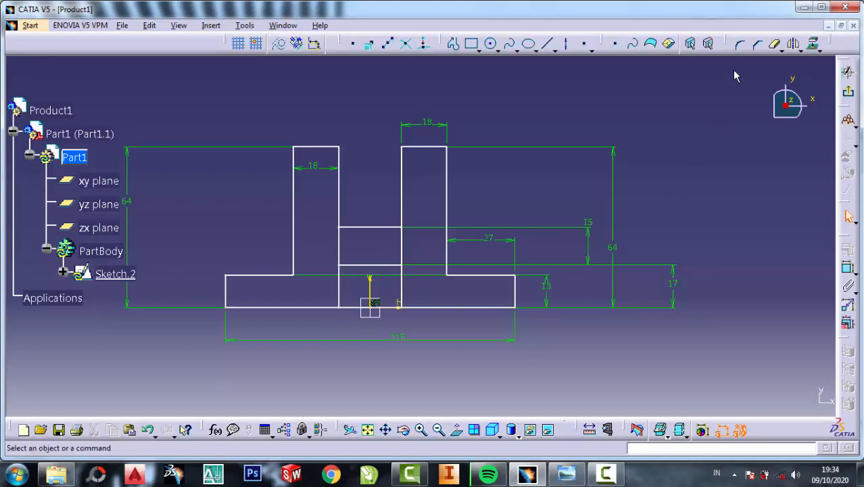
Quick-trim the base's bottom edge between the two new vertical lines, accepting conversion of its length constraint into a distance
left_click(775, 44)
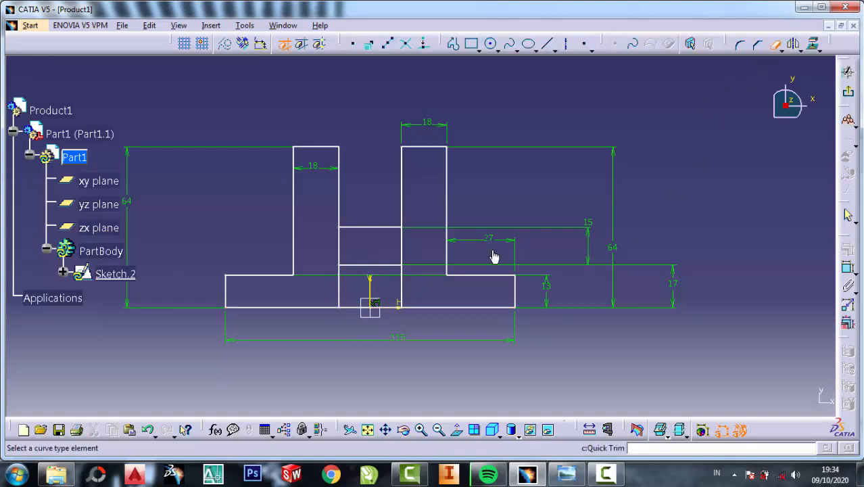
left_click(388, 308)
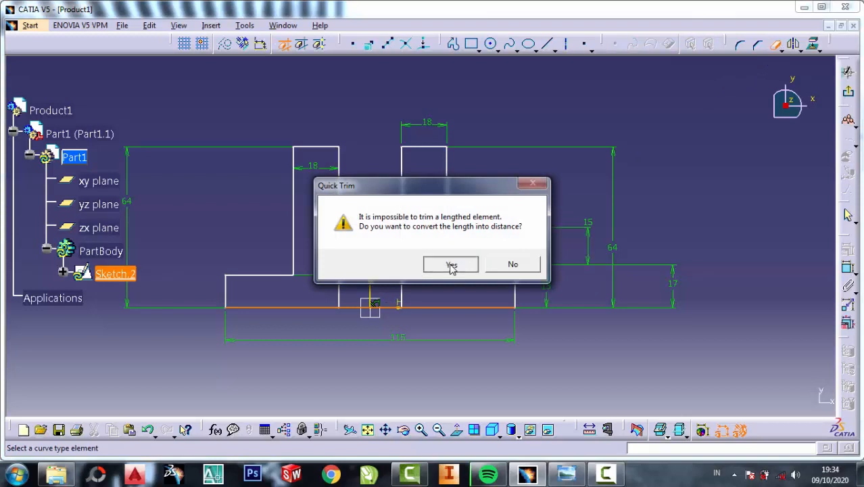
left_click(451, 265)
left_click(485, 268)
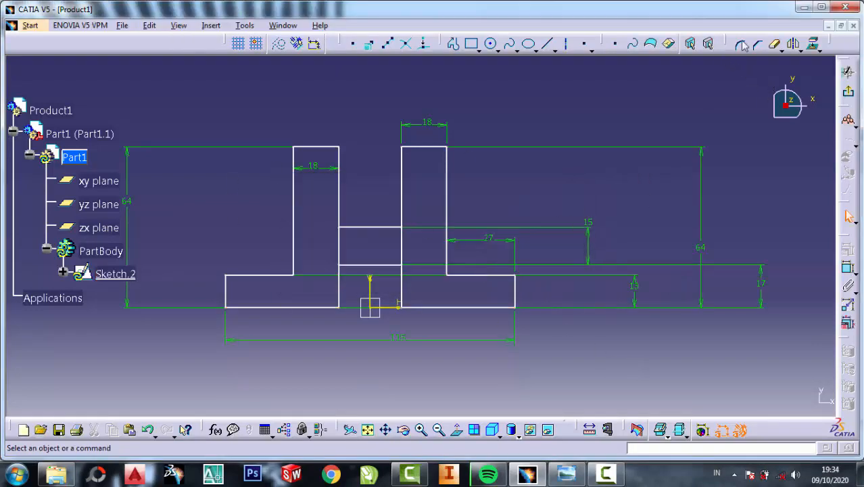
Quick-trim both uprights' inner sides between the two horizontal connecting lines to leave one continuous outline
left_click(776, 43)
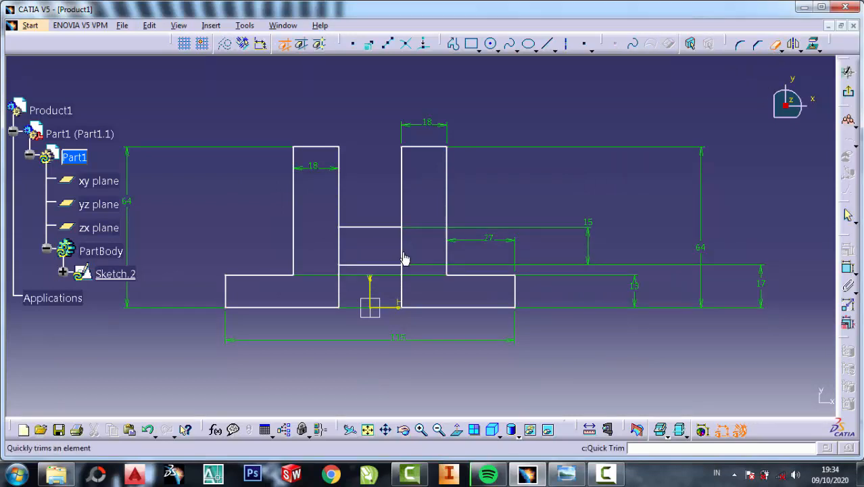
left_click(402, 253)
left_click(776, 43)
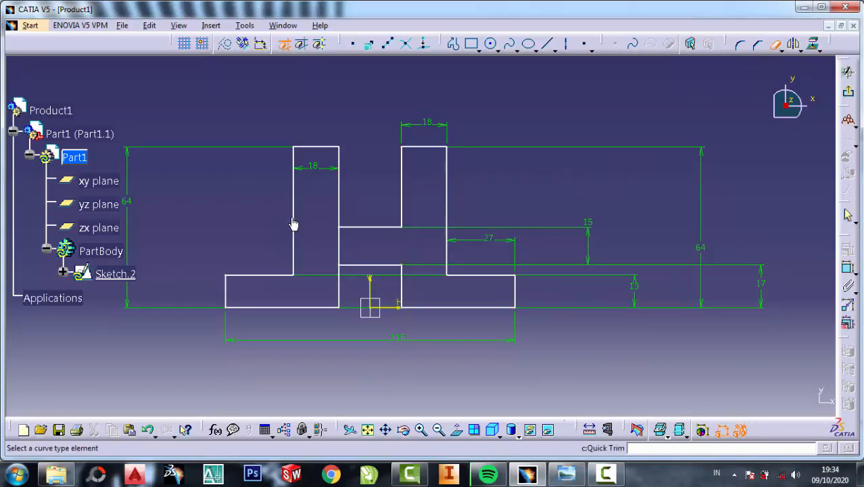
left_click(338, 242)
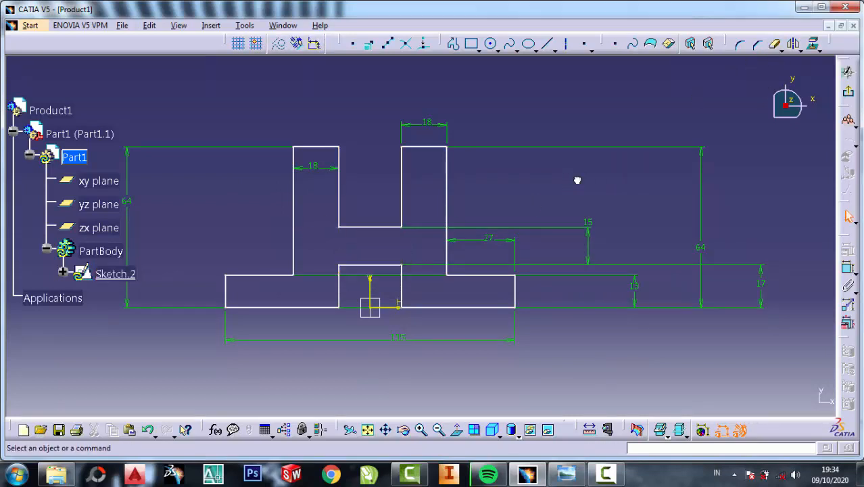
Exit the sketch and pad the front profile to a length of 32 mm per the reference drawing
left_click(848, 94)
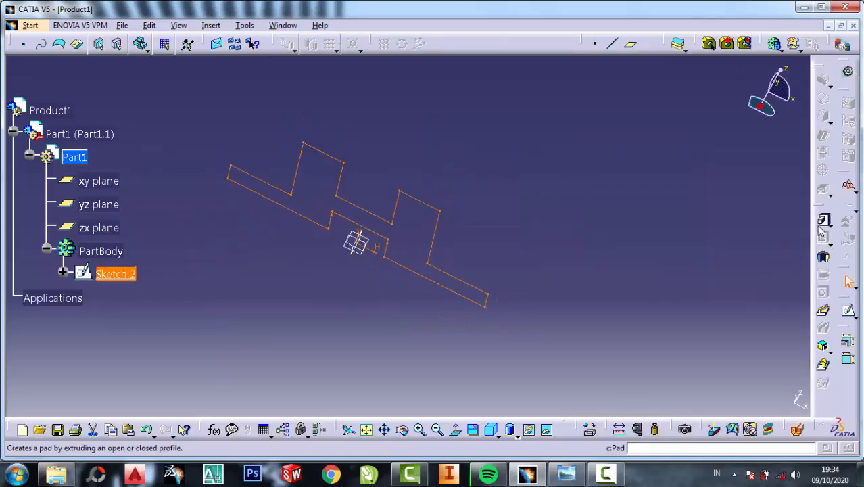
left_click(821, 225)
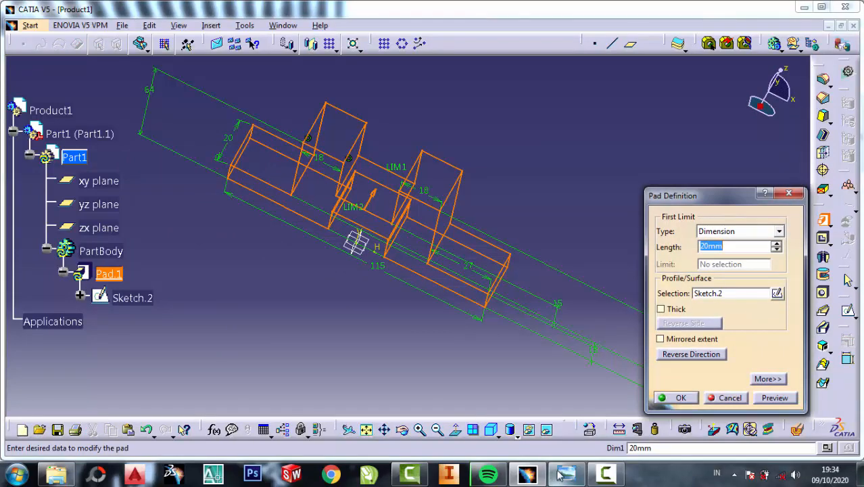
left_click(563, 474)
scroll(663, 139, "up", 2)
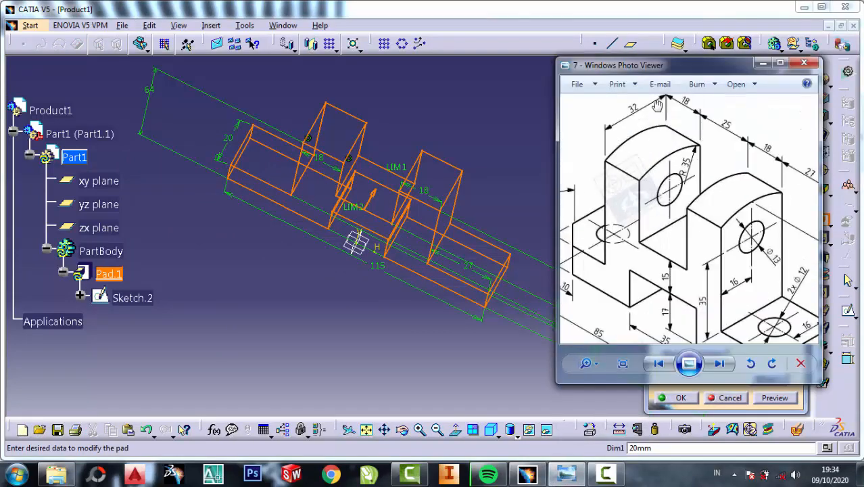
left_click(761, 63)
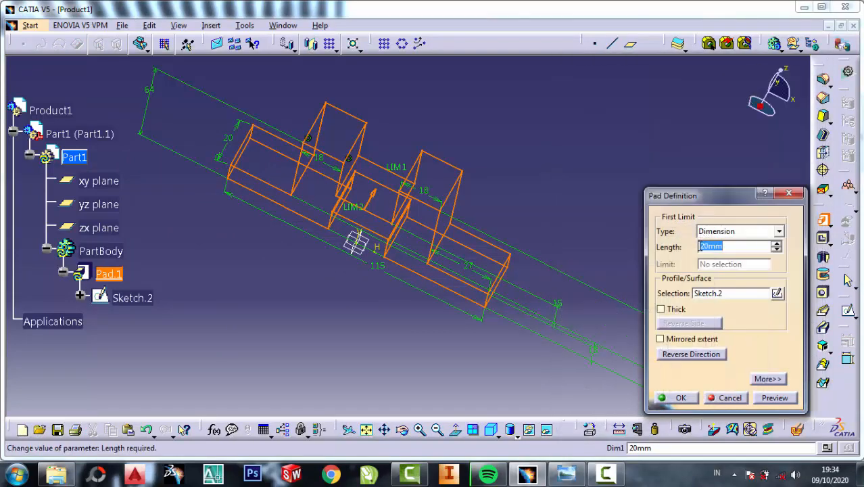
left_click(712, 251)
type("32")
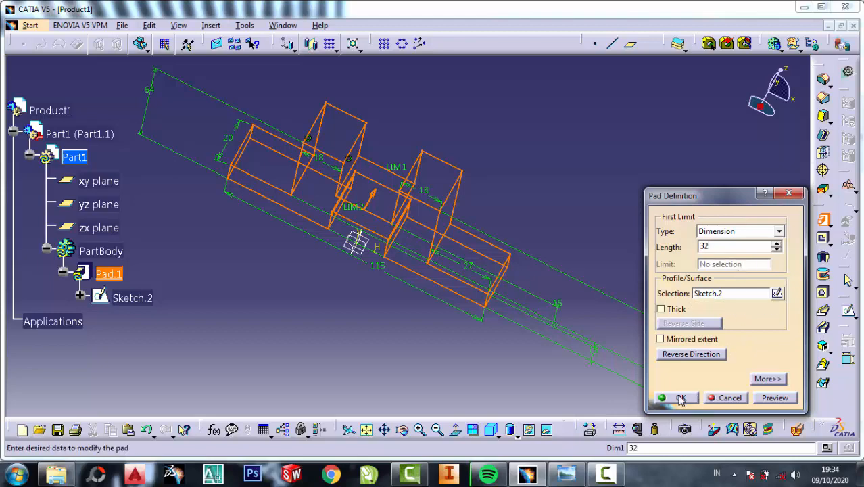
left_click(681, 398)
Start a sketch on the nearer upright's outer face and place a point about 34 mm above the face's lower edge
middle_click_drag(591, 203, 639, 338)
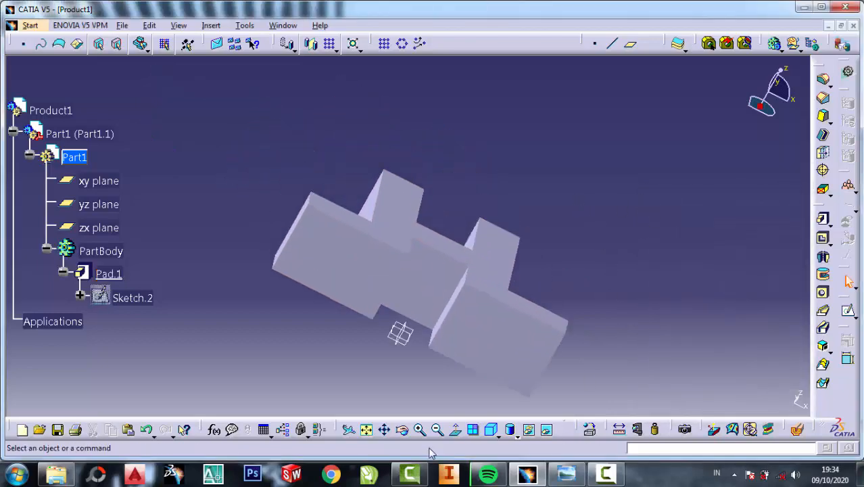
left_click(402, 429)
left_click_drag(471, 295, 596, 308)
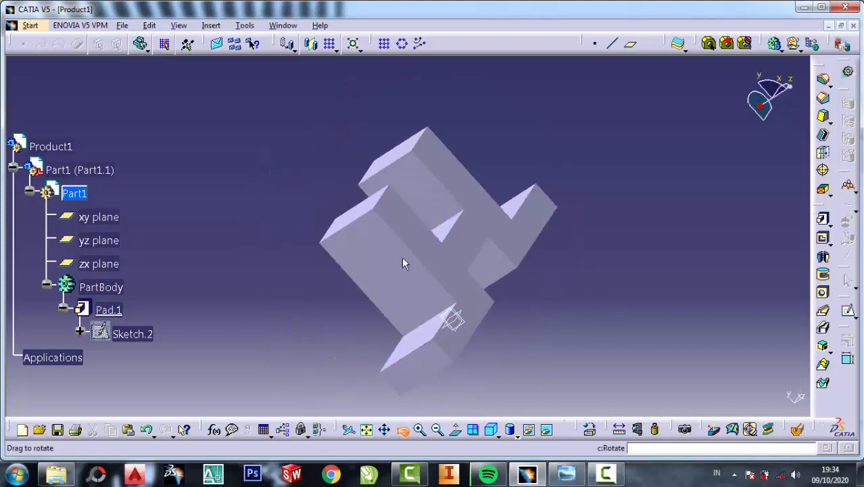
left_click_drag(403, 263, 565, 241)
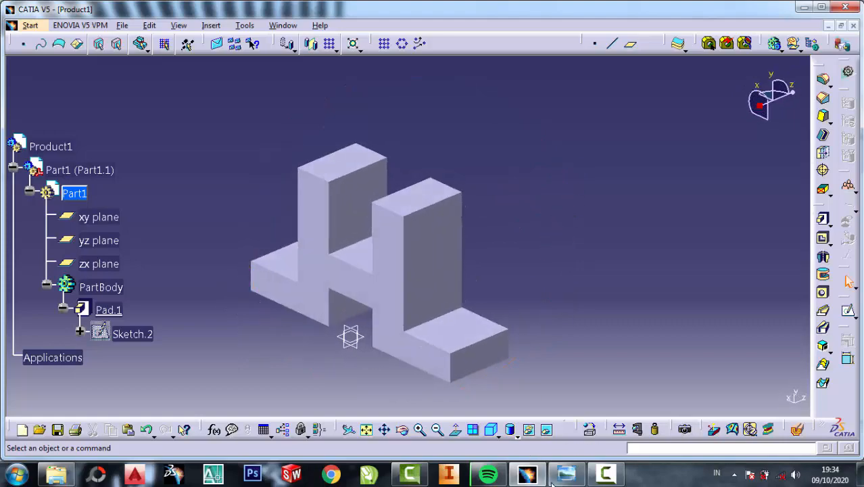
left_click(566, 474)
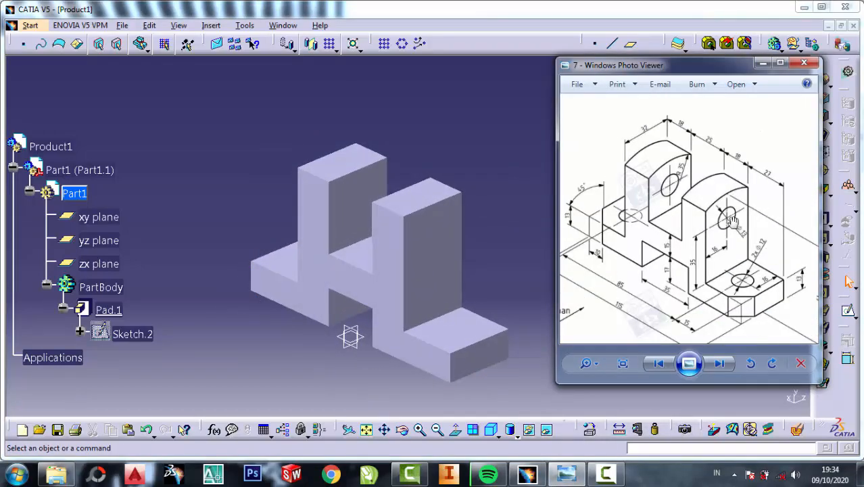
left_click(516, 139)
left_click(448, 245)
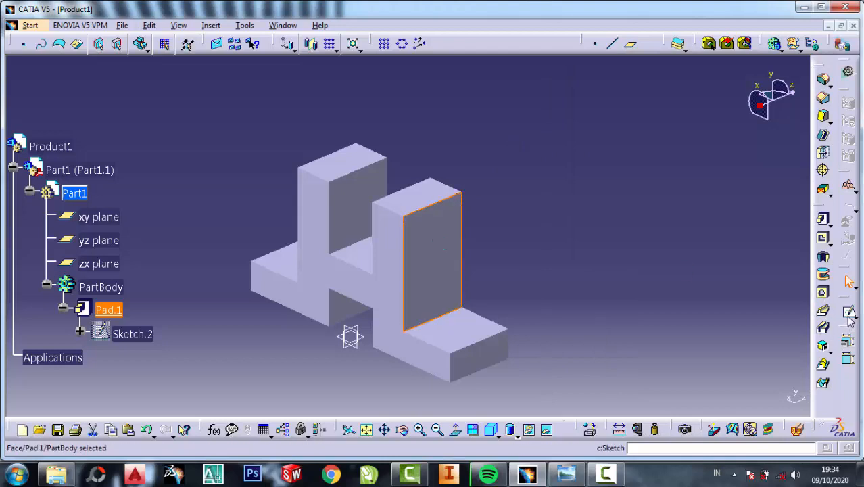
left_click(849, 313)
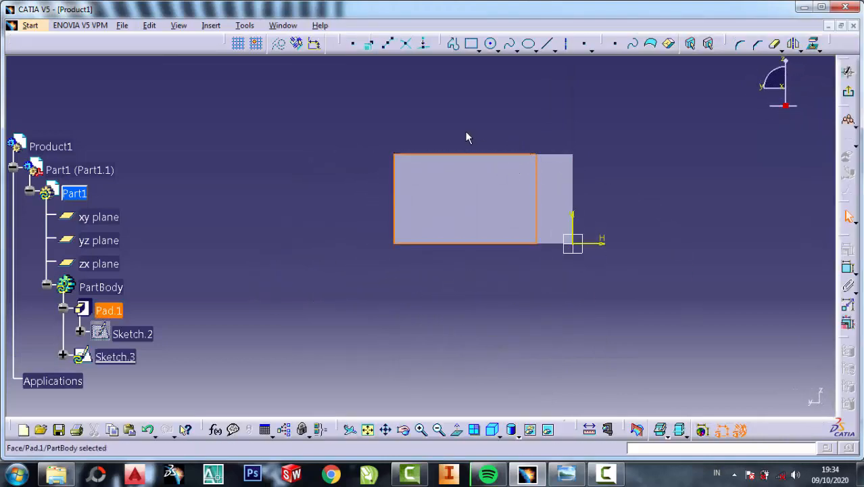
left_click(583, 44)
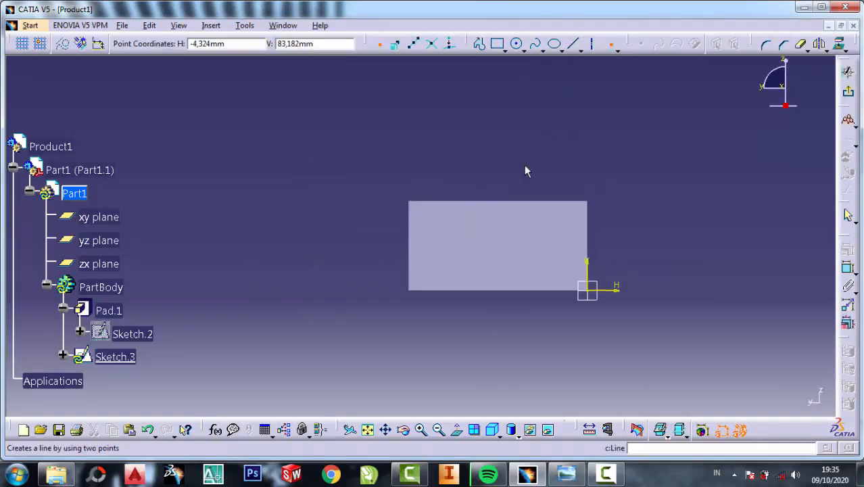
left_click(455, 247)
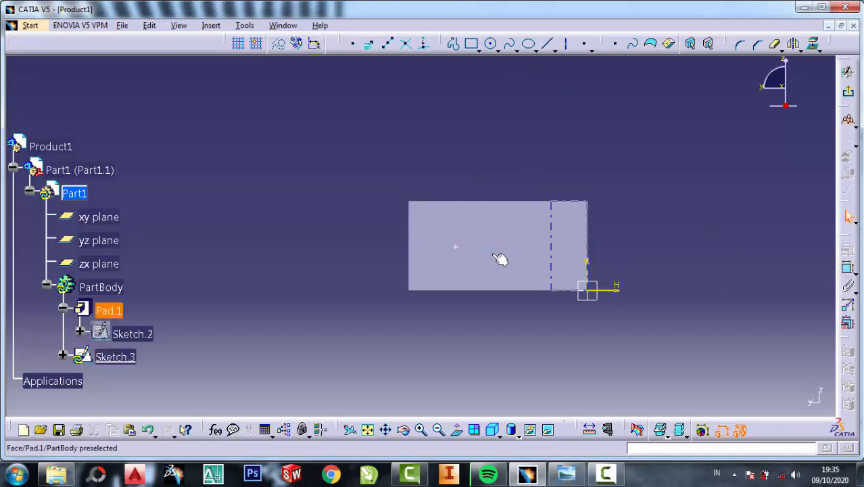
Project the edge where the upright's outer face meets the base's top into the sketch
left_click(556, 251)
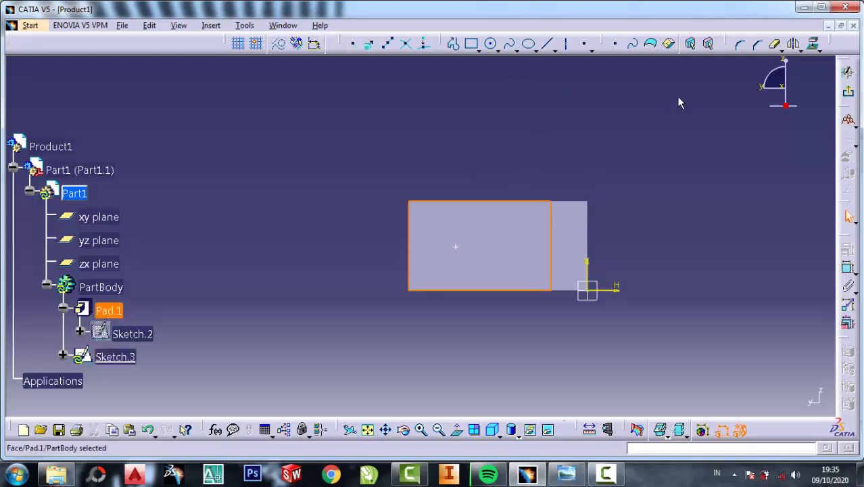
left_click(571, 147)
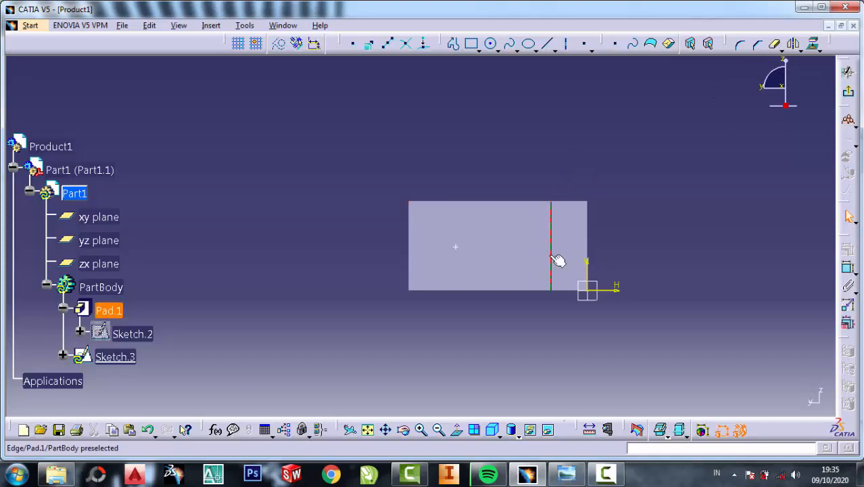
left_click(556, 260)
left_click(812, 44)
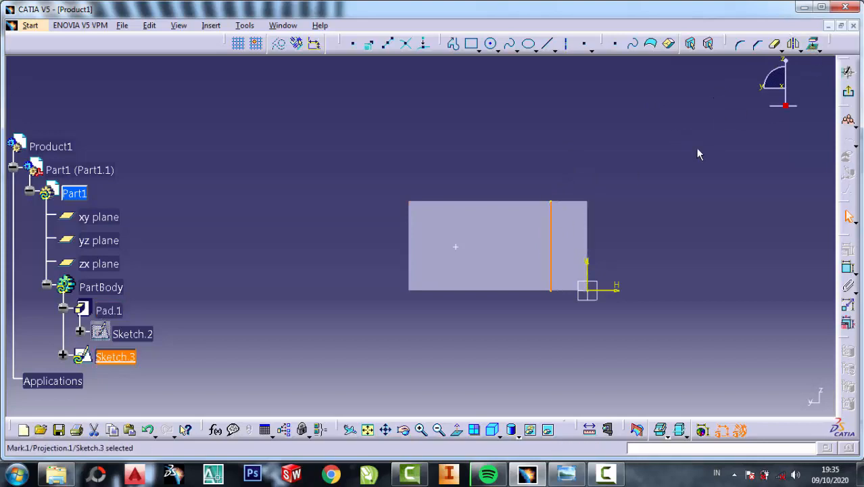
Dimension the point's distance from the projected edge and set it to 35 mm per the reference drawing
left_click(848, 267)
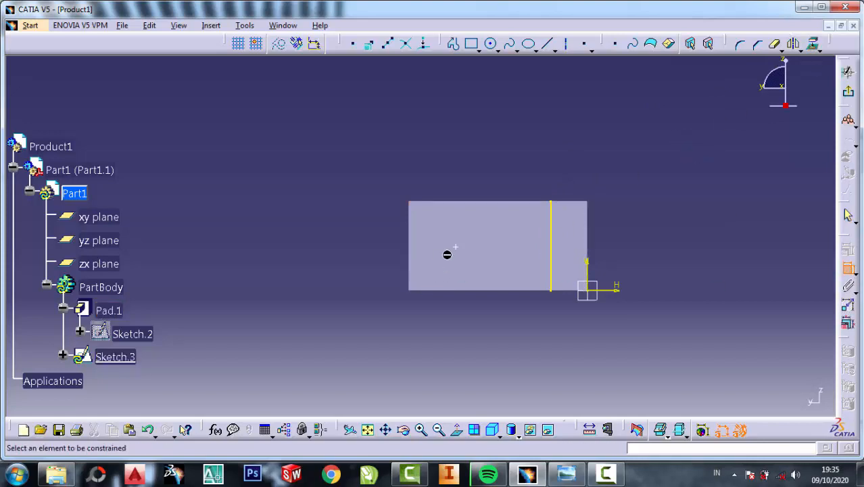
left_click(460, 255)
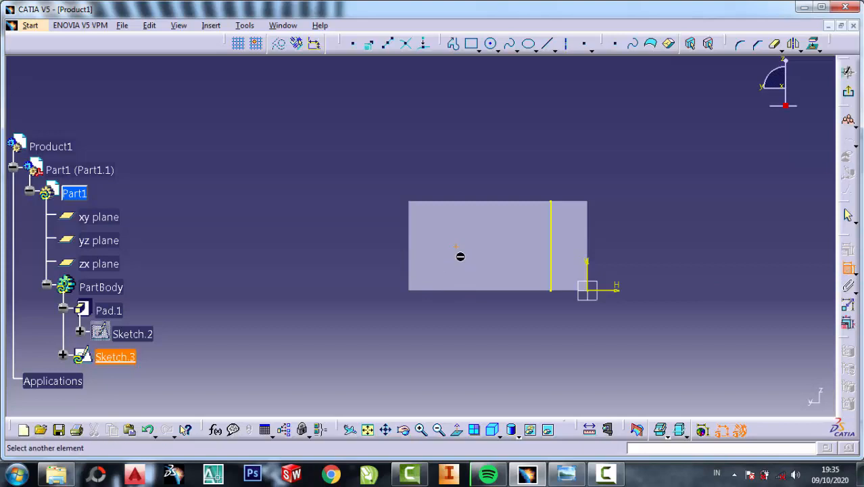
left_click(523, 331)
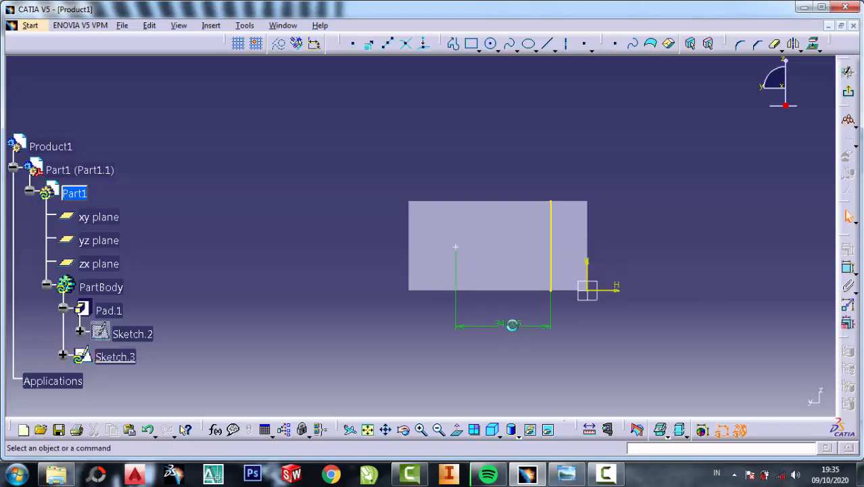
double_click(507, 323)
left_click(565, 475)
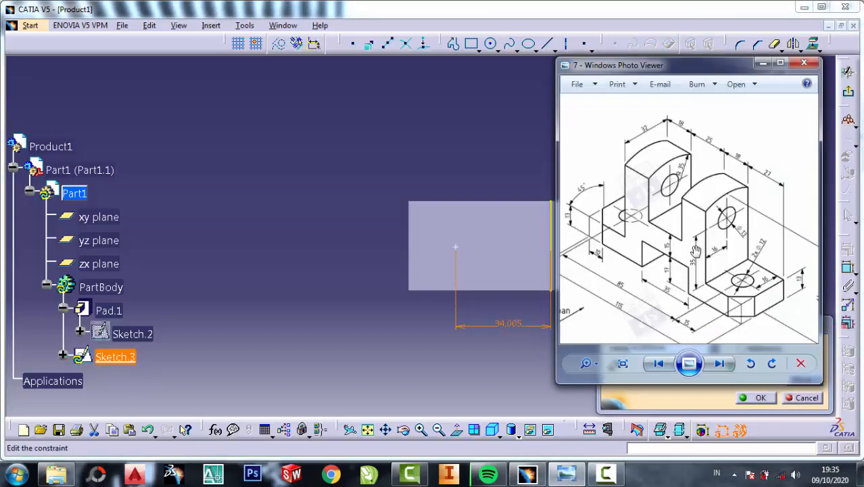
scroll(713, 269, "up", 4)
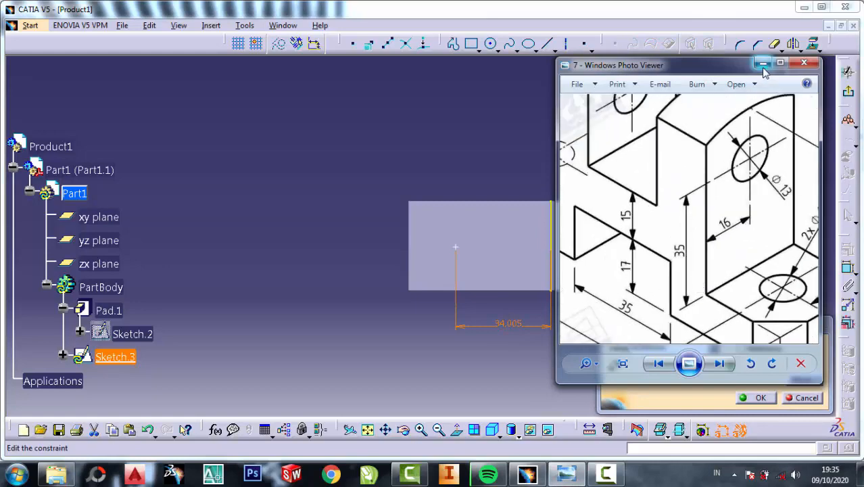
left_click(762, 64)
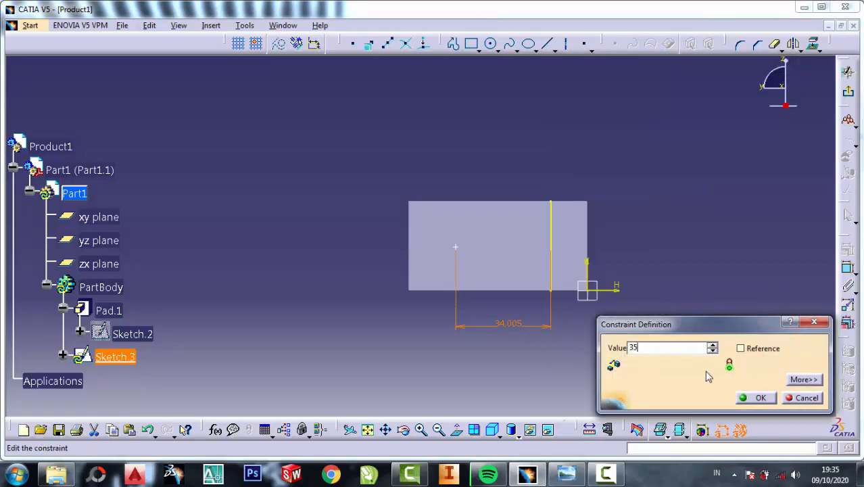
left_click(752, 400)
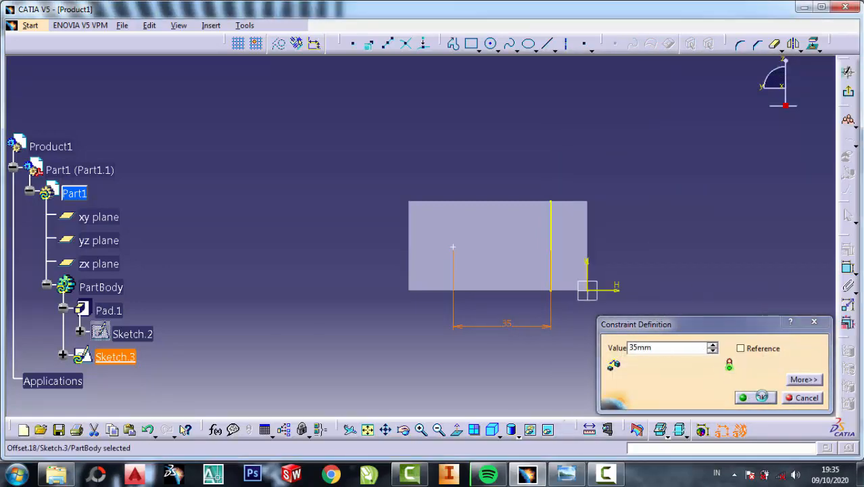
Dimension the point's distance from the upright face's long side edge and set it to 16 mm per the reference drawing
left_click(847, 268)
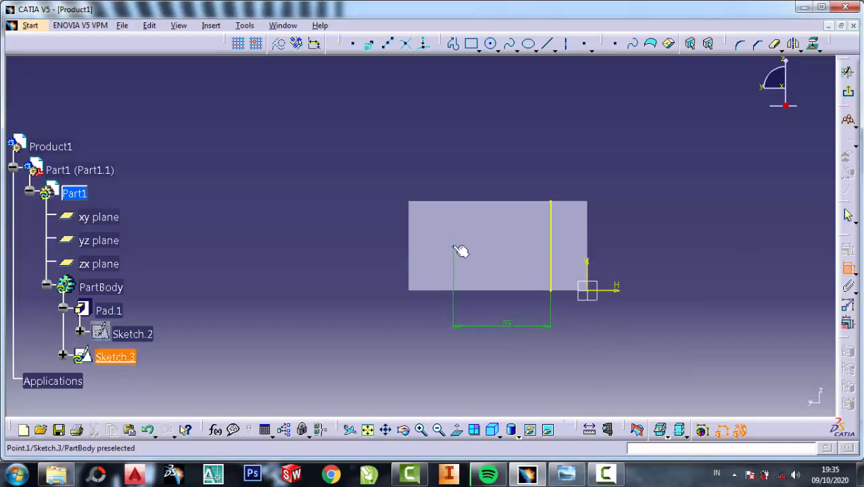
left_click(435, 291)
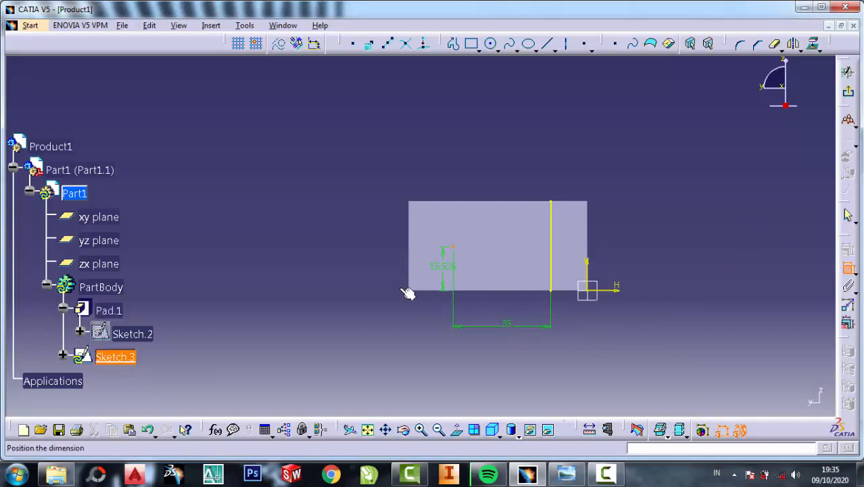
left_click(333, 278)
double_click(348, 277)
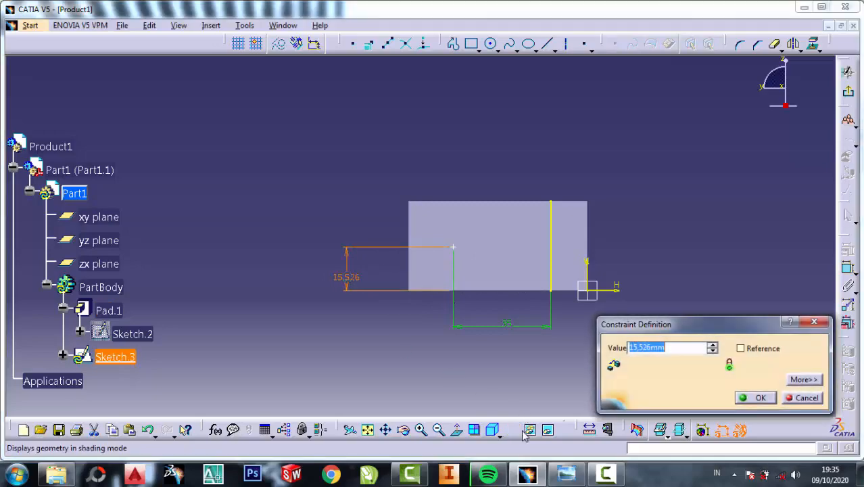
left_click(570, 478)
left_click(570, 477)
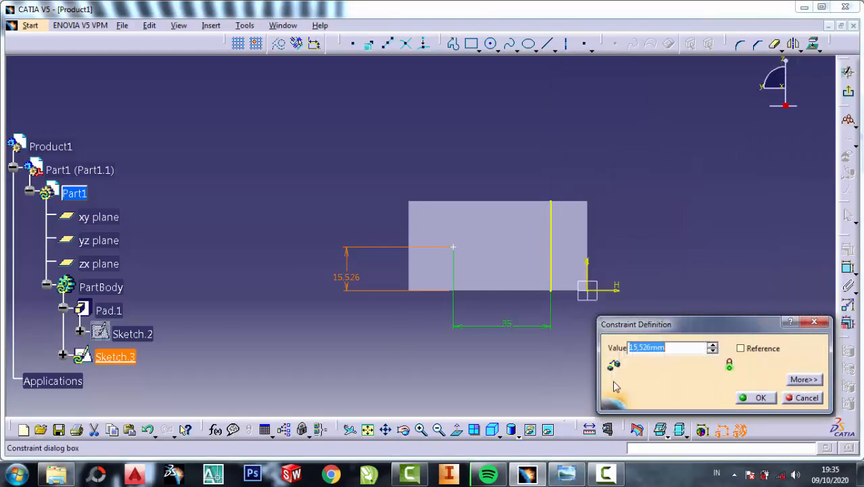
left_click(760, 398)
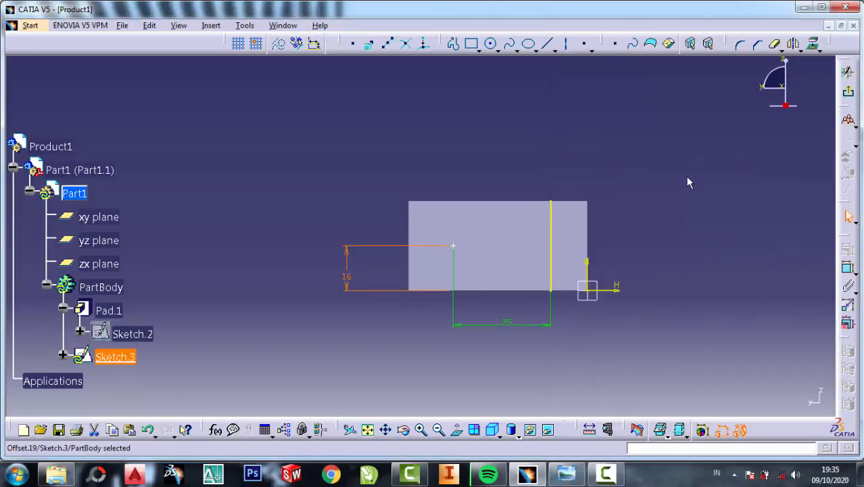
Draw a circle about 23 mm in diameter centred on the located point
left_click(490, 44)
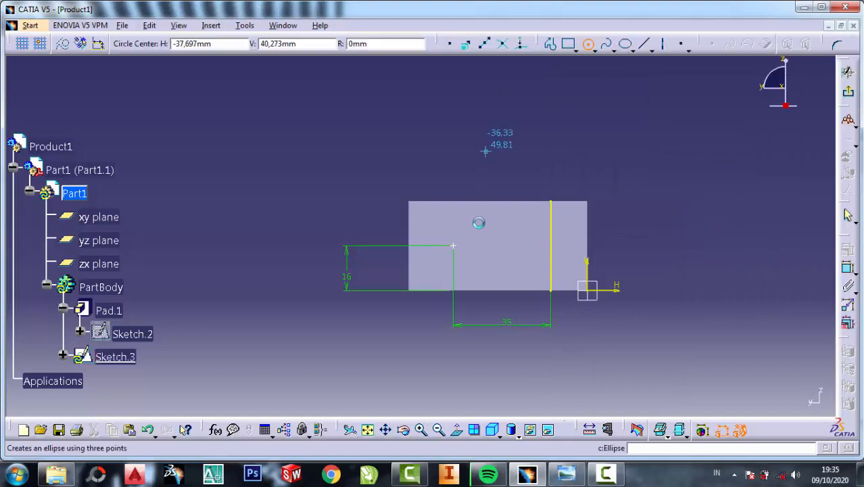
left_click(454, 246)
left_click(486, 245)
Dimension the circle's diameter and set it to 13 mm per the reference drawing
left_click(849, 271)
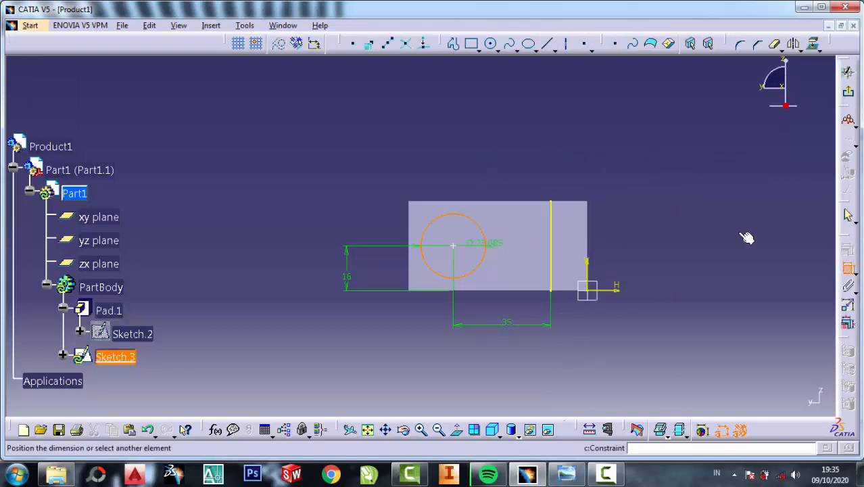
left_click(518, 129)
double_click(534, 134)
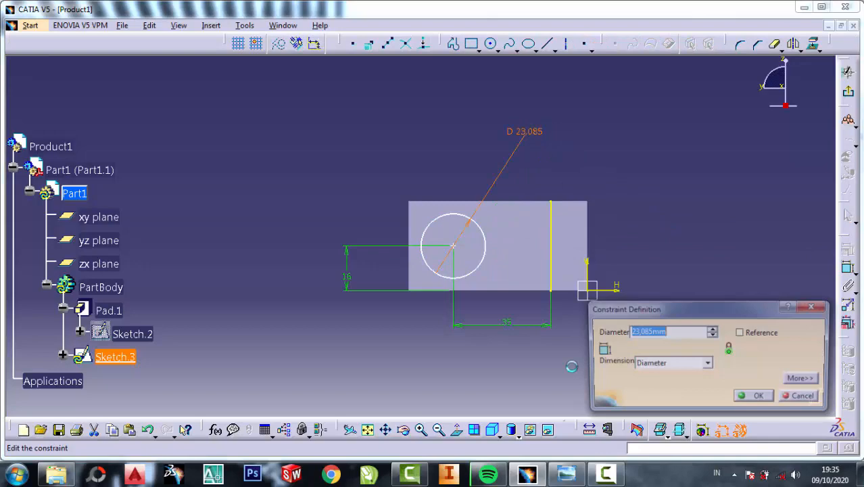
left_click(567, 473)
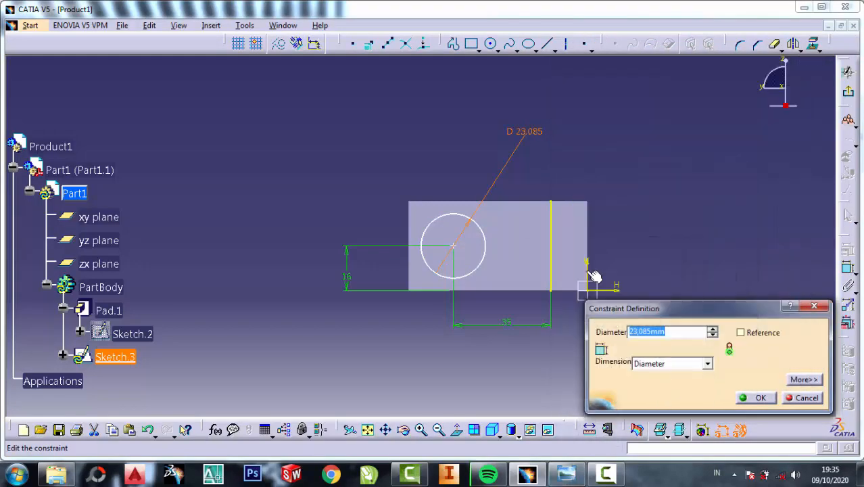
left_click(760, 398)
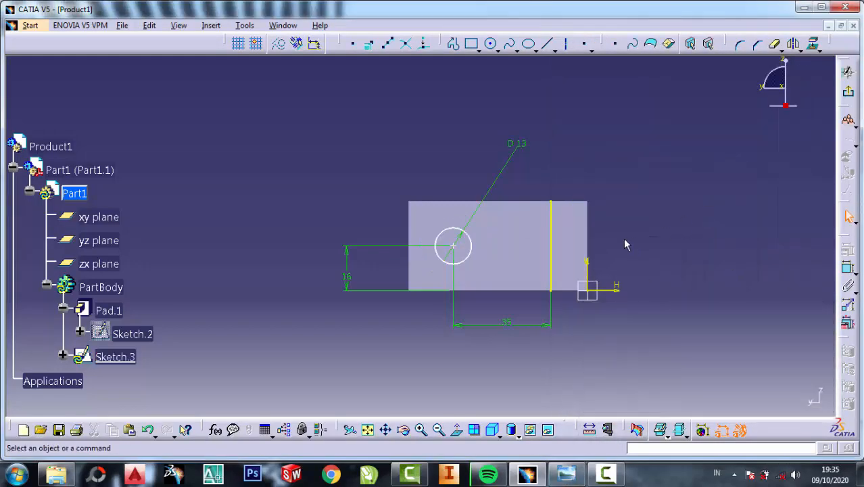
Cut the locating point and the projected edge out of the sketch, leaving only the 13 mm circle
right_click(457, 252)
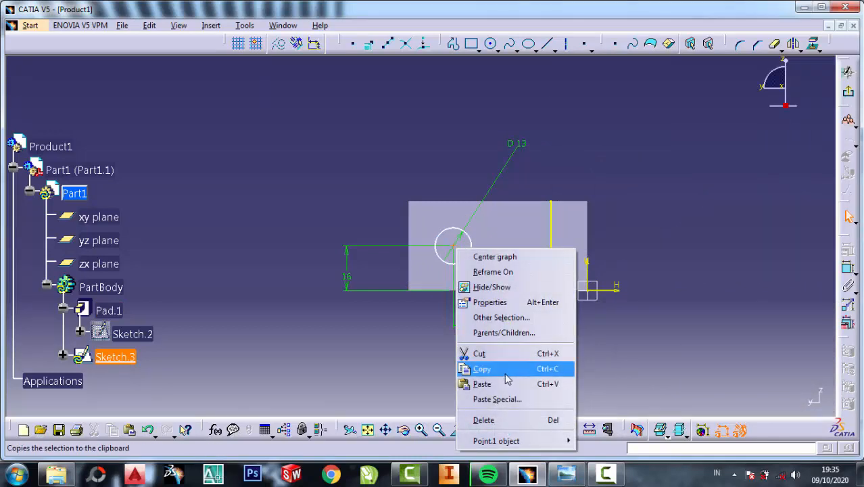
left_click(502, 353)
right_click(553, 255)
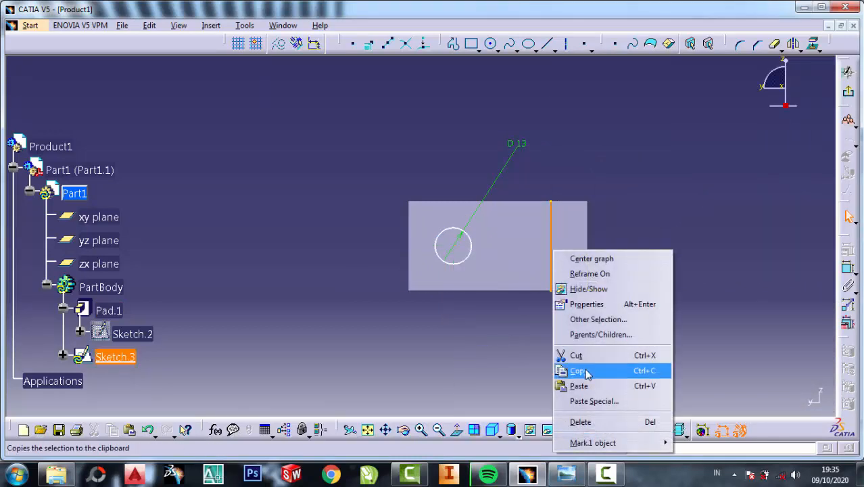
left_click(575, 355)
Exit the sketch and pocket the 13 mm circle 100 mm deep through both uprights
left_click(849, 94)
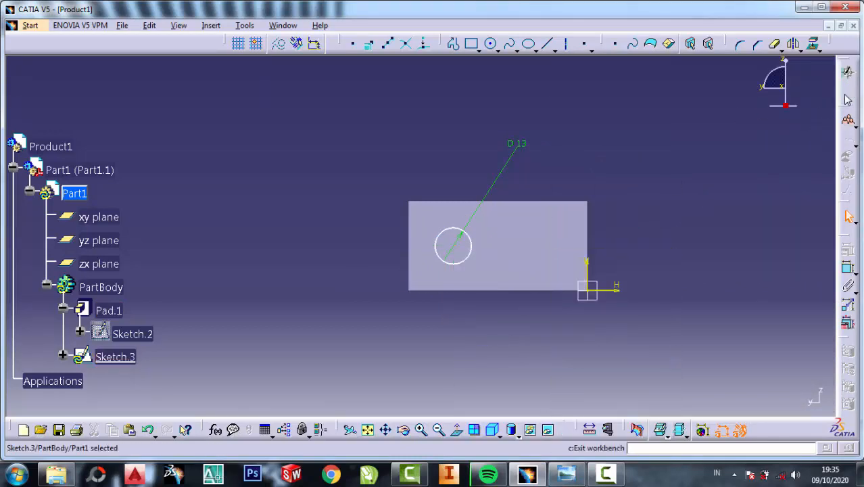
left_click(823, 238)
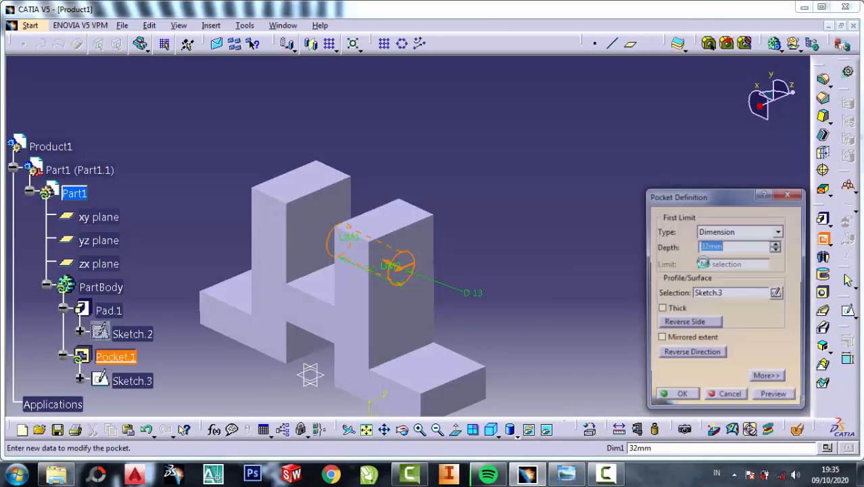
type("100")
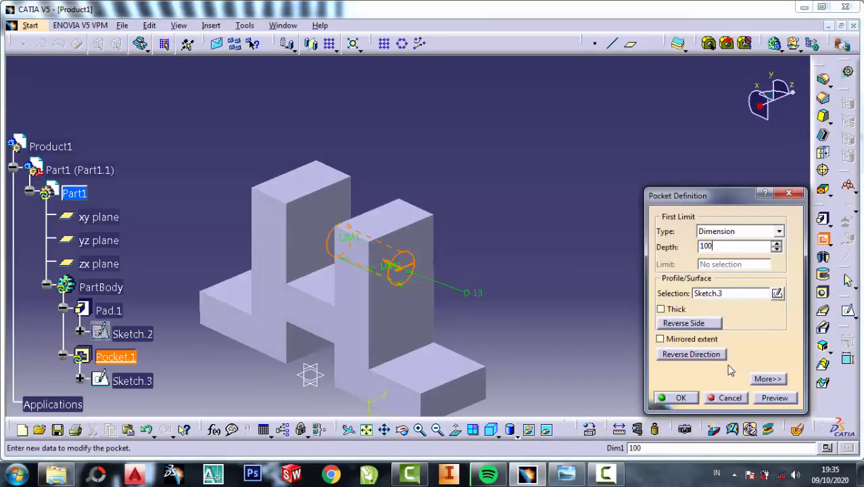
left_click(679, 398)
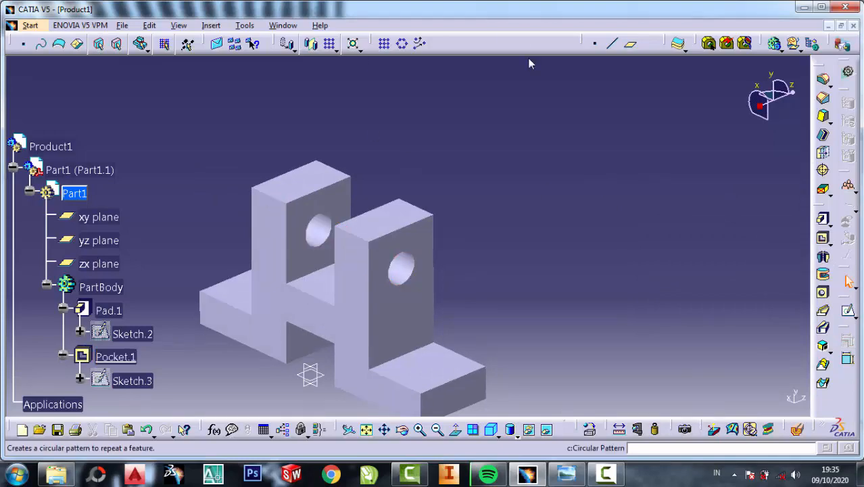
Check the rounded upright top in the reference drawing, start a sketch on the nearer upright's outer face and project the hole's edge
left_click(576, 475)
scroll(722, 140, "up", 2)
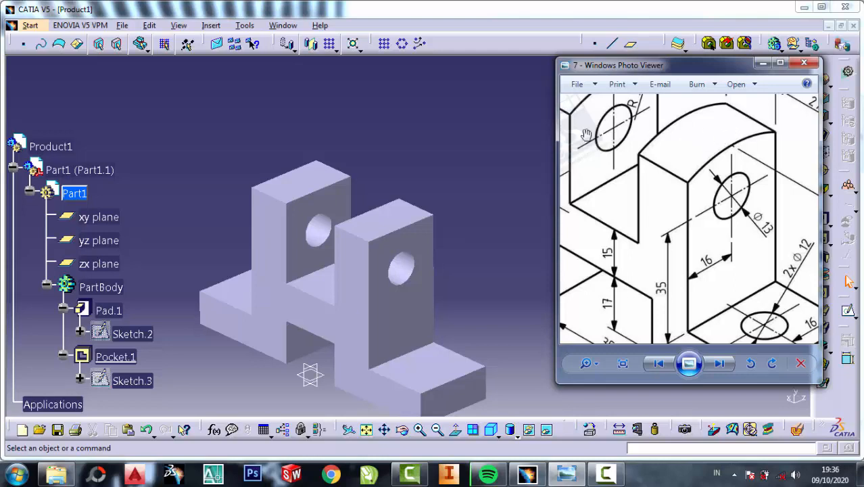
left_click(438, 241)
left_click(412, 304)
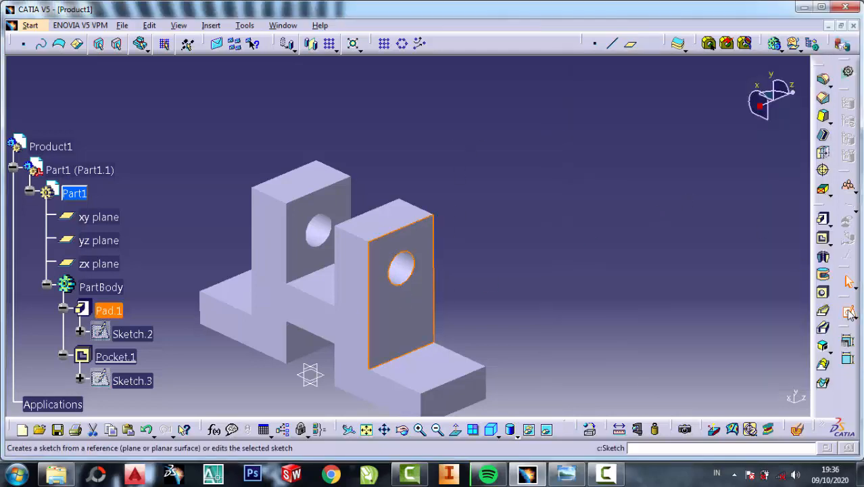
left_click(850, 312)
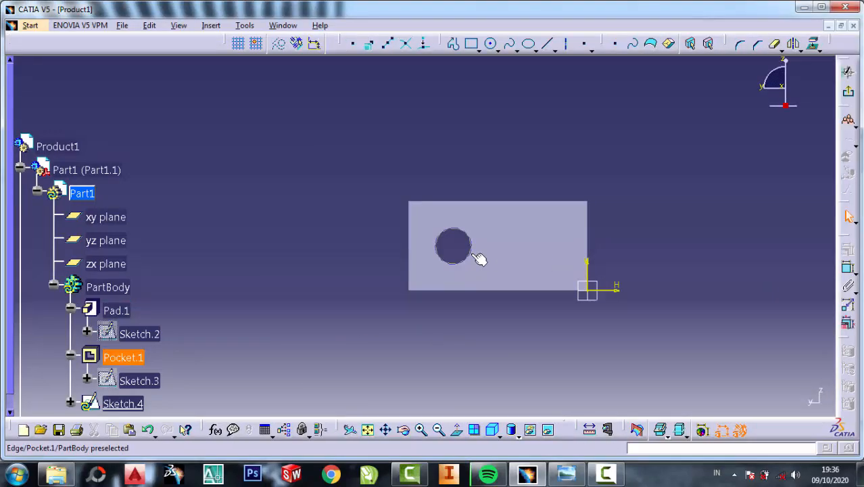
left_click(473, 256)
left_click(812, 43)
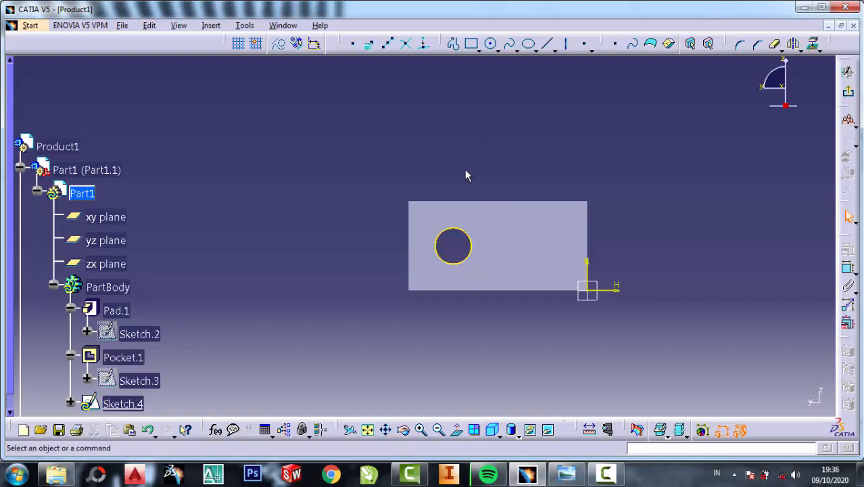
Draw a circle with a radius of about 24.5 mm centred on the projected hole
left_click(421, 431)
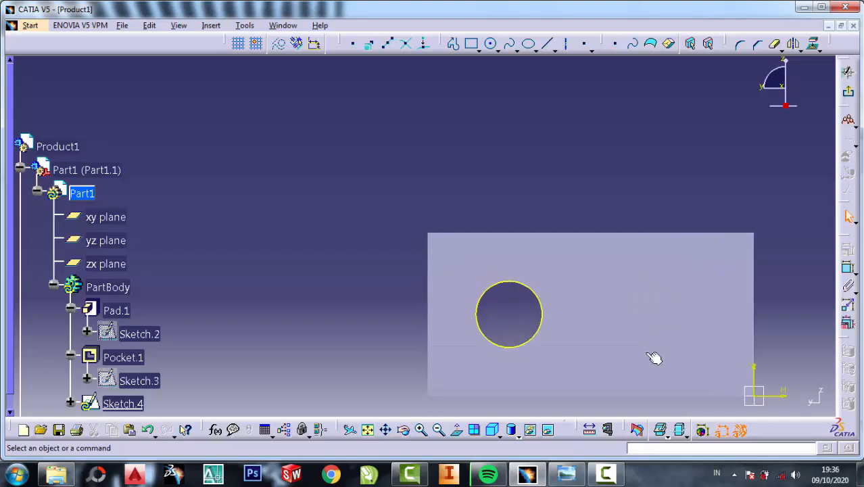
middle_click_drag(636, 337, 565, 251)
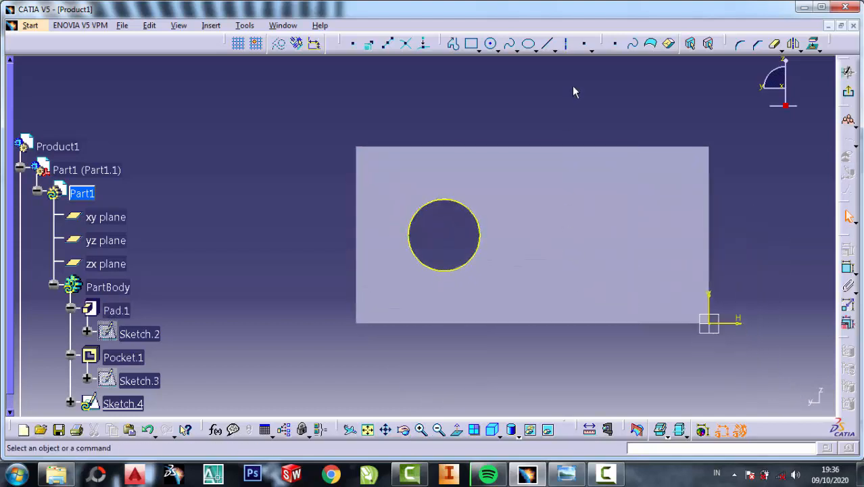
left_click(490, 43)
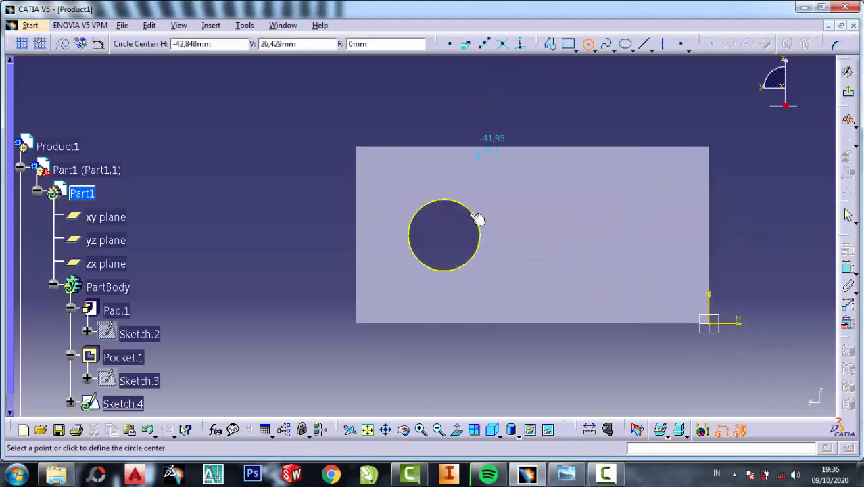
left_click(445, 234)
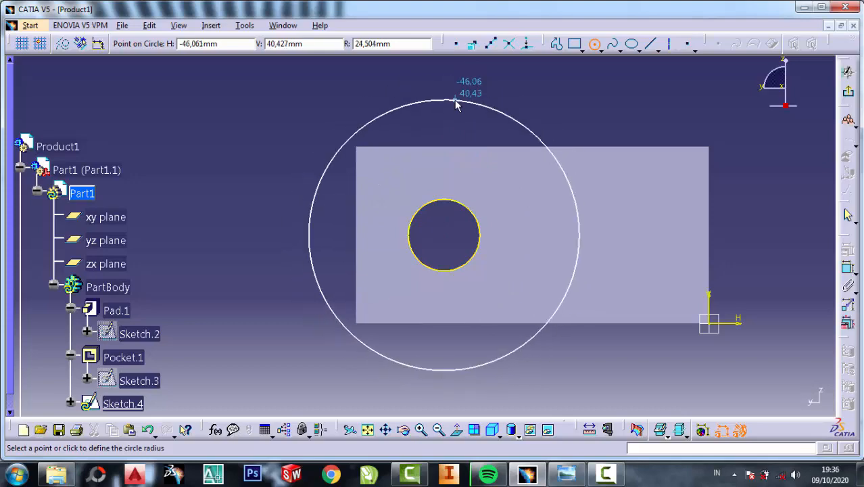
left_click(454, 99)
Consult the reference drawing's top arc, then dimension the large circle as a radius of 17.5 mm
left_click(570, 477)
scroll(693, 159, "down", 2)
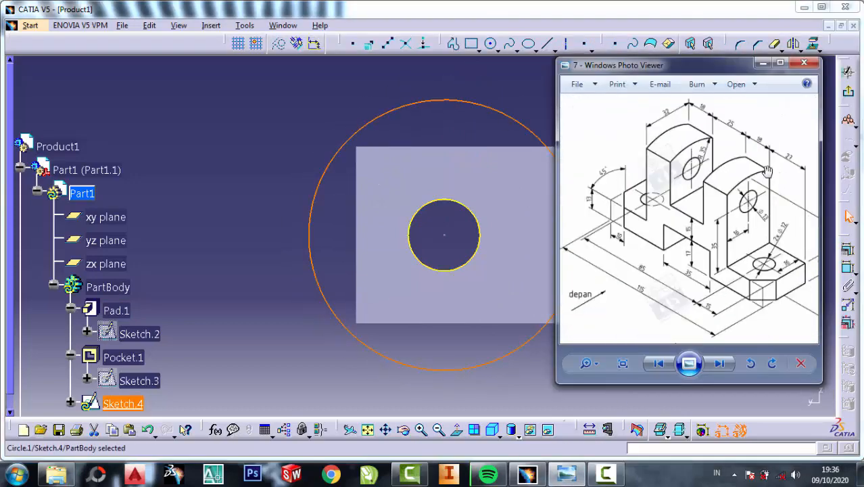
scroll(693, 159, "up", 3)
left_click(530, 90)
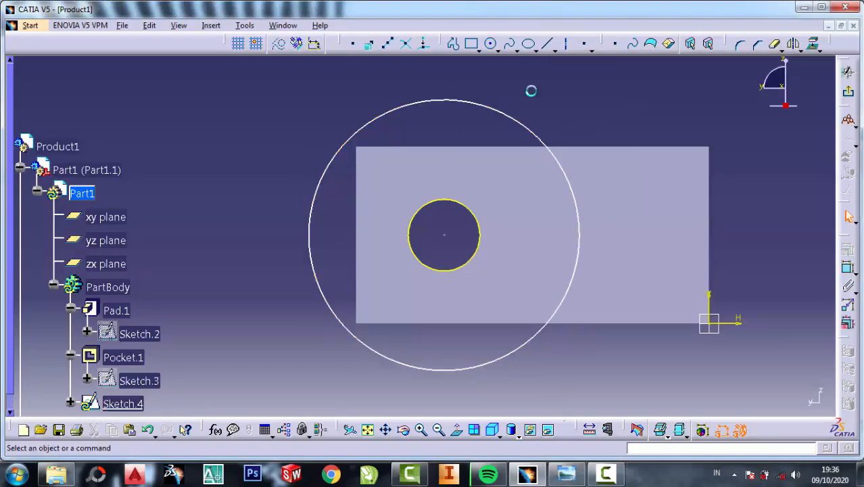
left_click(847, 268)
left_click(532, 131)
left_click(599, 98)
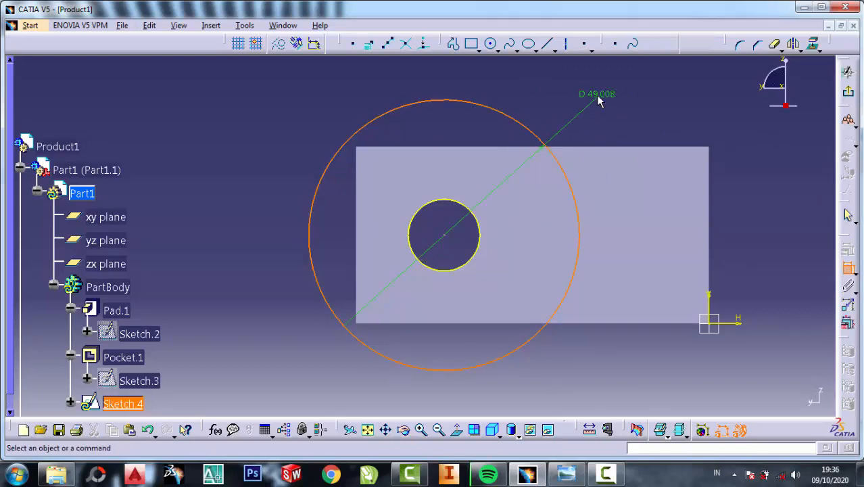
double_click(601, 95)
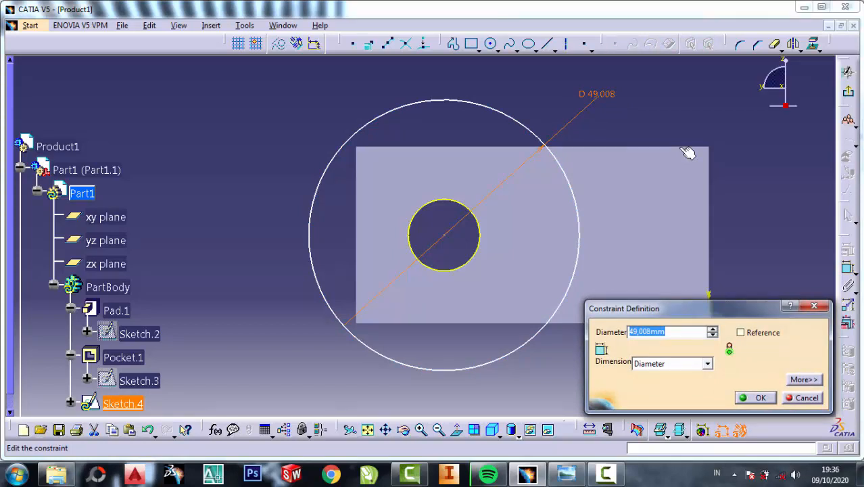
left_click(666, 365)
left_click(645, 376)
left_click(758, 398)
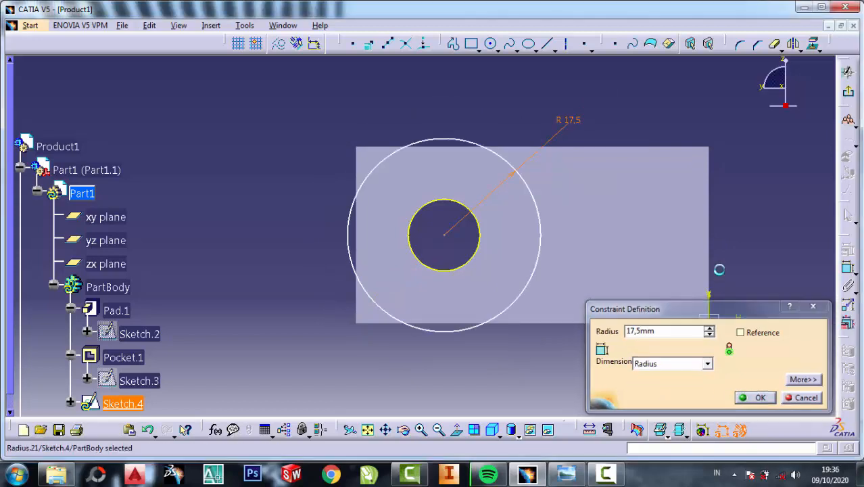
Set the large circle's radius to 35 mm and check it against the upright's top arc in the reference drawing
double_click(574, 121)
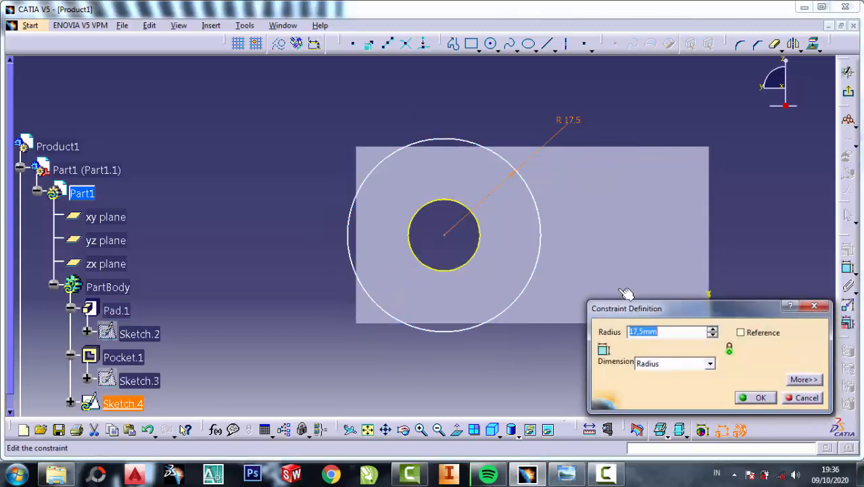
type("35")
left_click(766, 399)
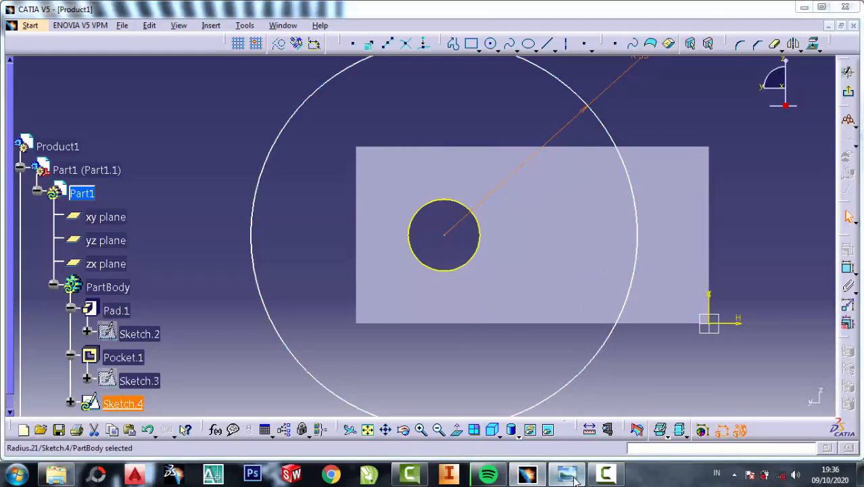
left_click(568, 475)
scroll(680, 207, "down", 2)
scroll(675, 191, "up", 3)
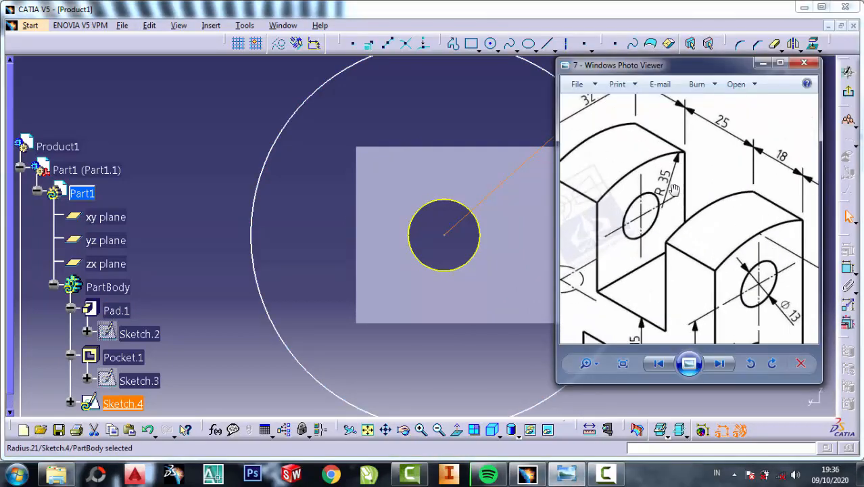
left_click(474, 124)
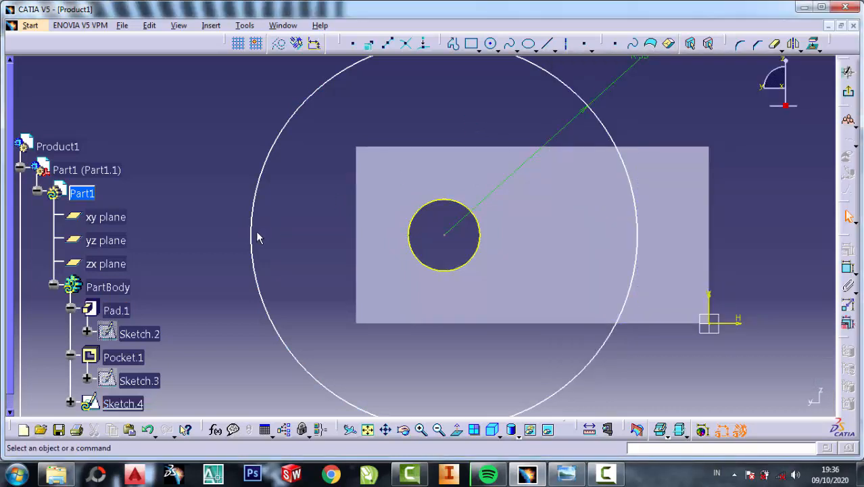
Move the 35 mm radius circle down until its arc meets the upright's top edge, and project that edge into the sketch
left_click_drag(259, 235, 350, 216)
left_click(357, 180)
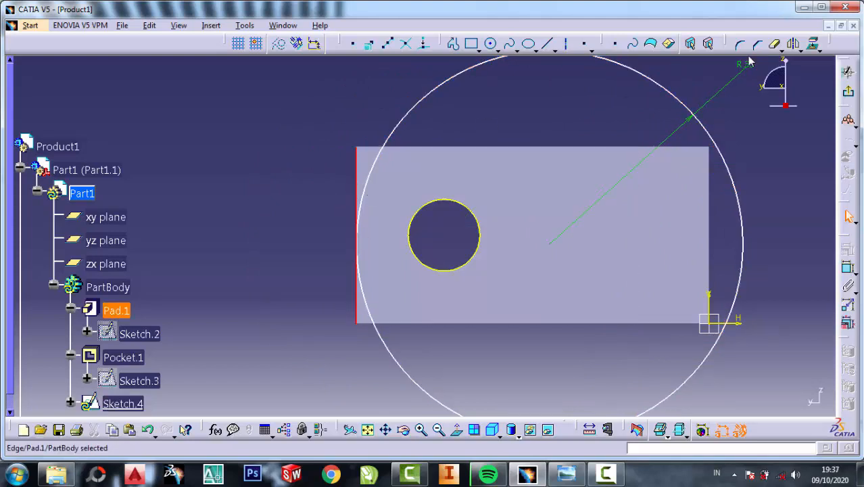
left_click(813, 43)
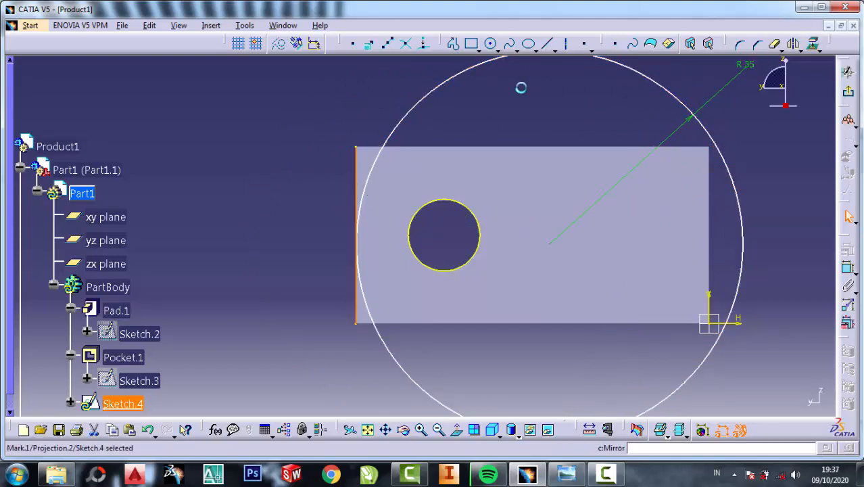
Project the upright's two long side edges into the sketch
left_click(378, 148)
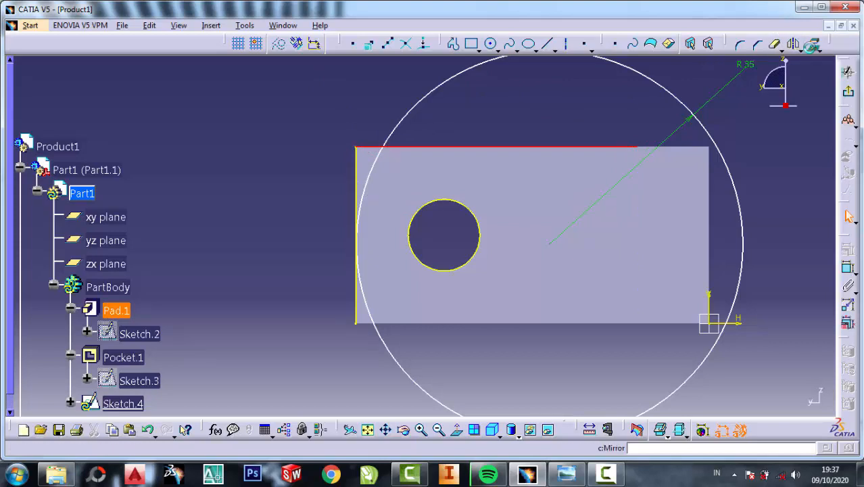
left_click(812, 43)
left_click(424, 323)
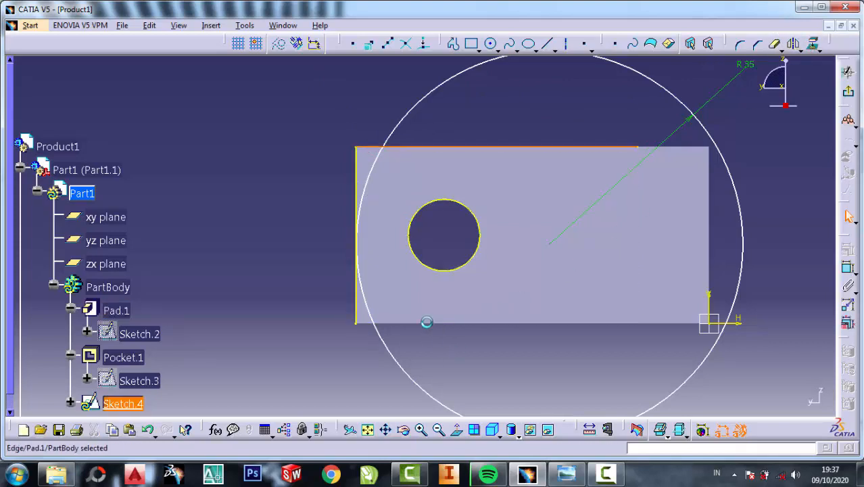
left_click(812, 44)
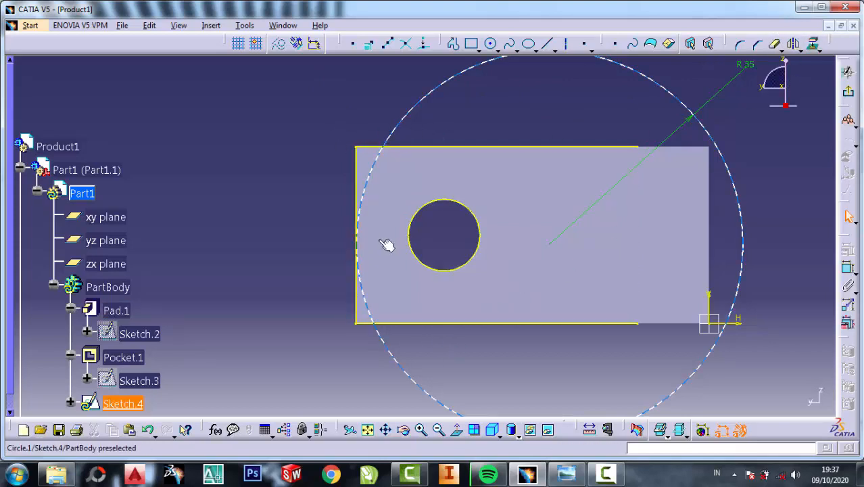
Trim the 35 mm radius circle and both projected side edges down to the end-corner outline, and remove the projected hole circle
left_click(775, 45)
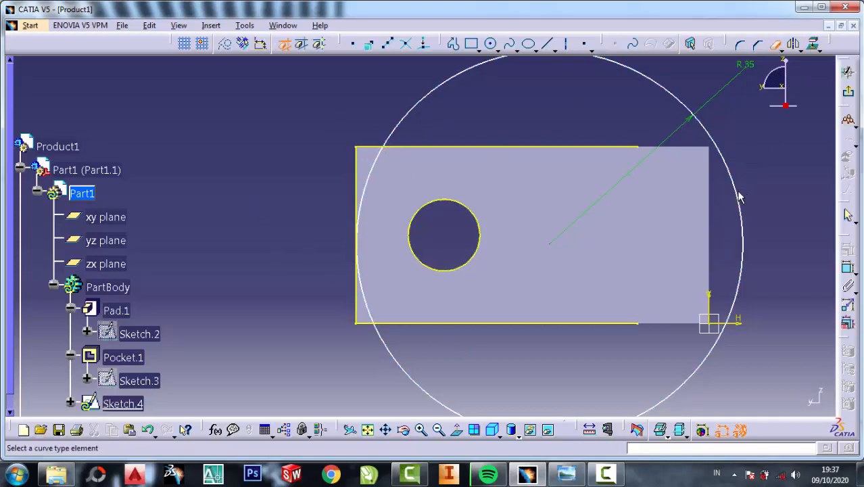
left_click(739, 196)
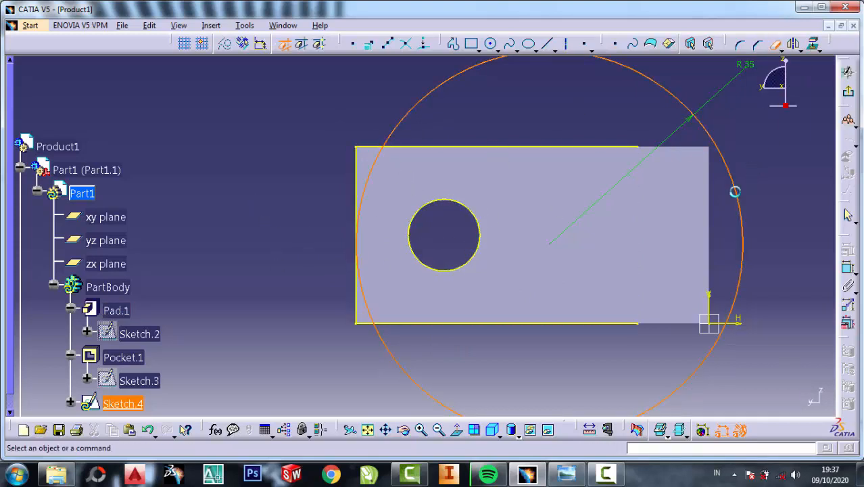
left_click(775, 45)
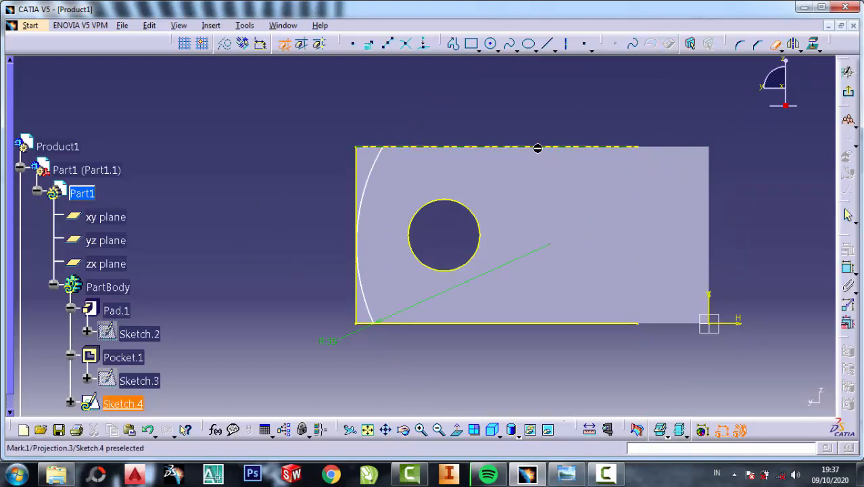
left_click(538, 147)
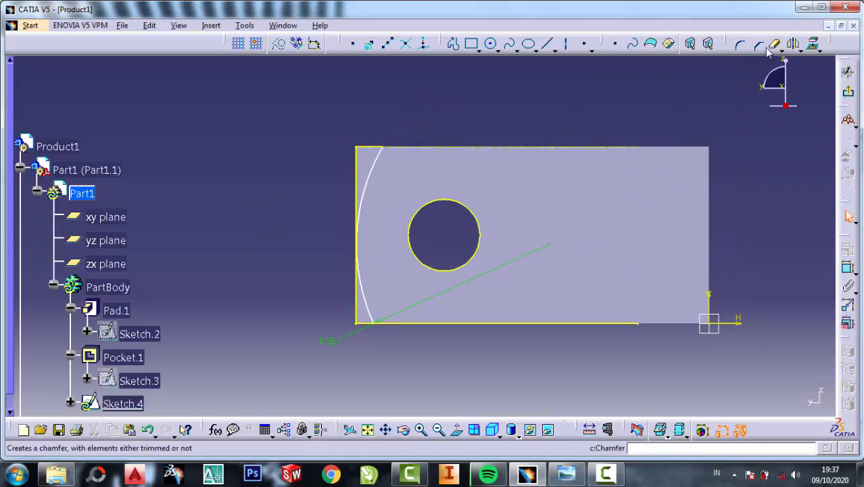
left_click(477, 324)
right_click(474, 250)
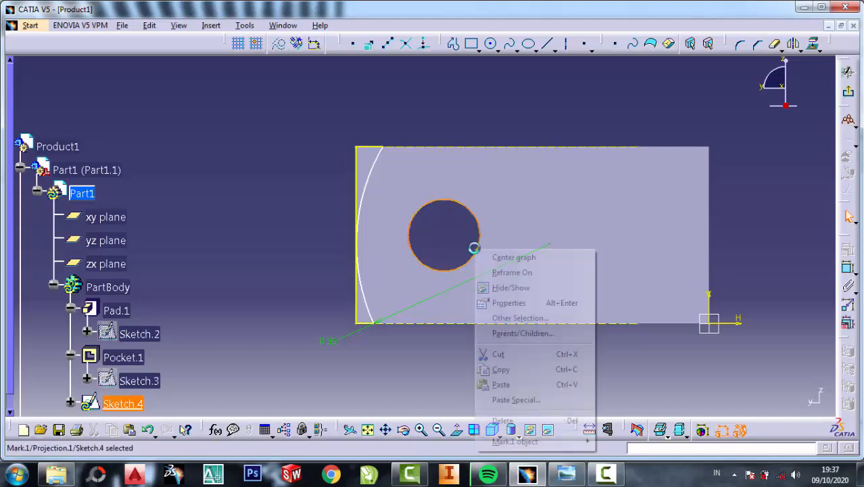
left_click(505, 353)
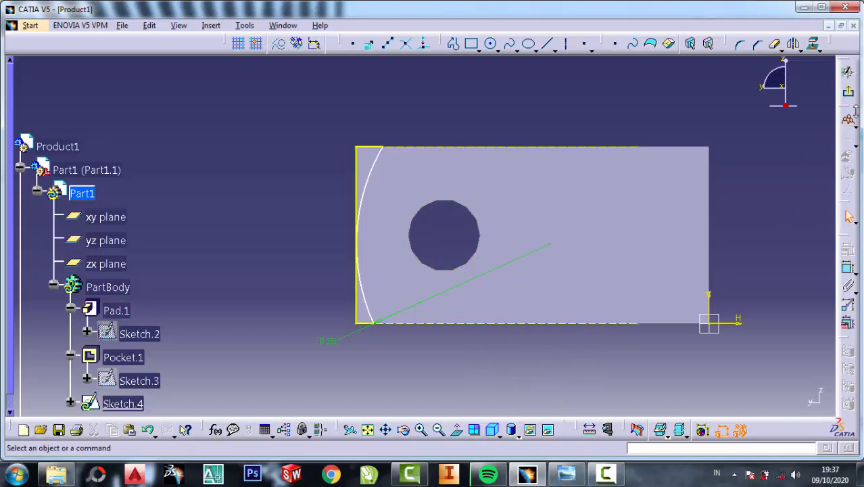
Leave the sketch and cut its corner profile through both uprights as a pocket with a depth of 100 mm
left_click(849, 96)
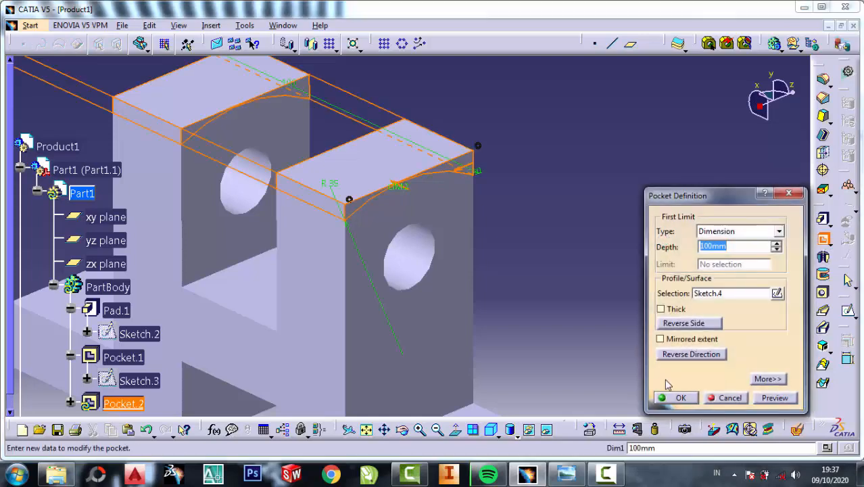
left_click(673, 396)
left_click(604, 271)
Consult the foot hole in the reference drawing, then sketch on the foot's top face and place a point about 15 mm from its outer end
middle_click_drag(576, 283, 547, 153)
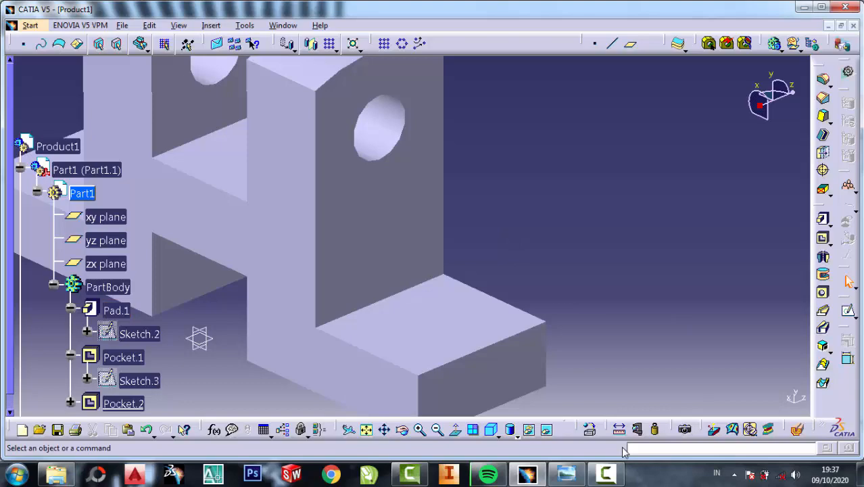
left_click(567, 474)
scroll(764, 412, "down", 5)
scroll(760, 287, "up", 5)
scroll(759, 287, "up", 1)
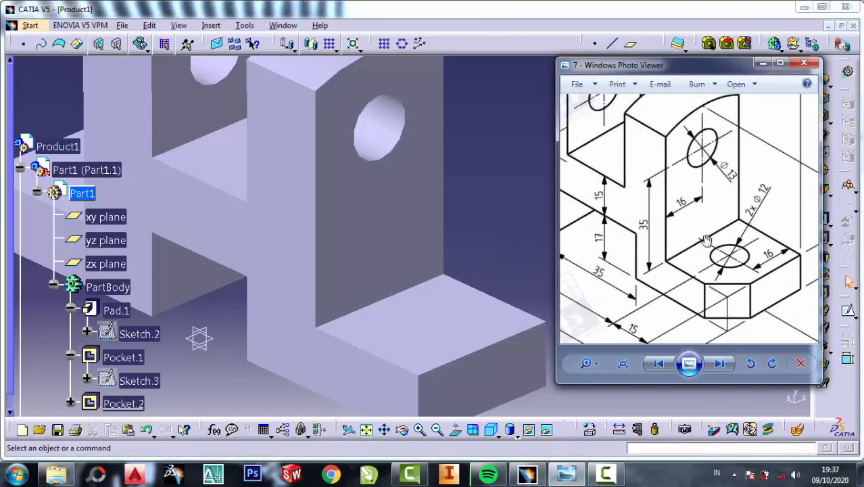
left_click(510, 257)
left_click(443, 341)
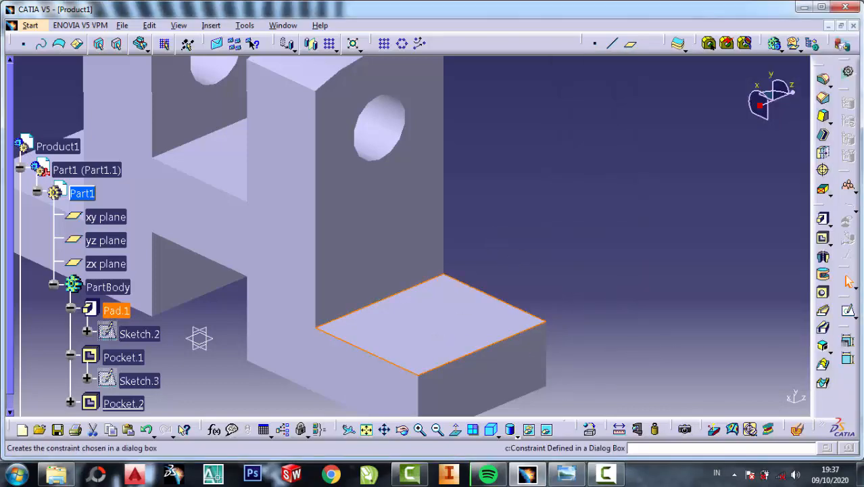
left_click(849, 313)
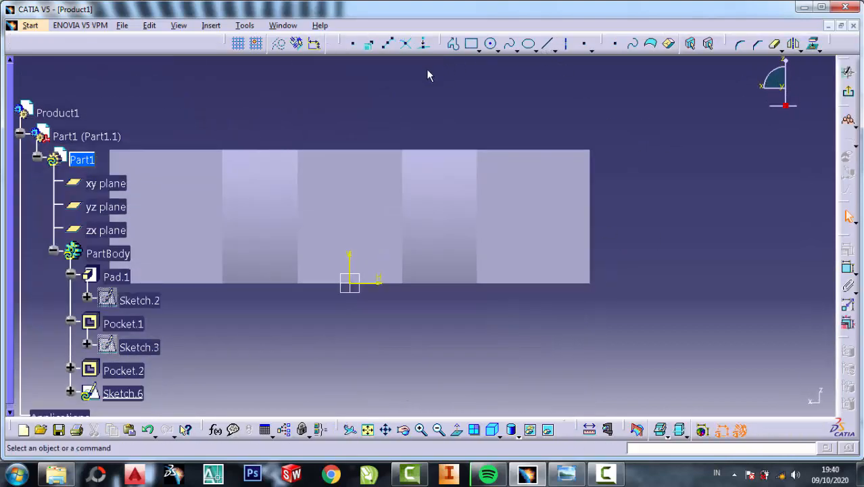
left_click(585, 44)
left_click(527, 211)
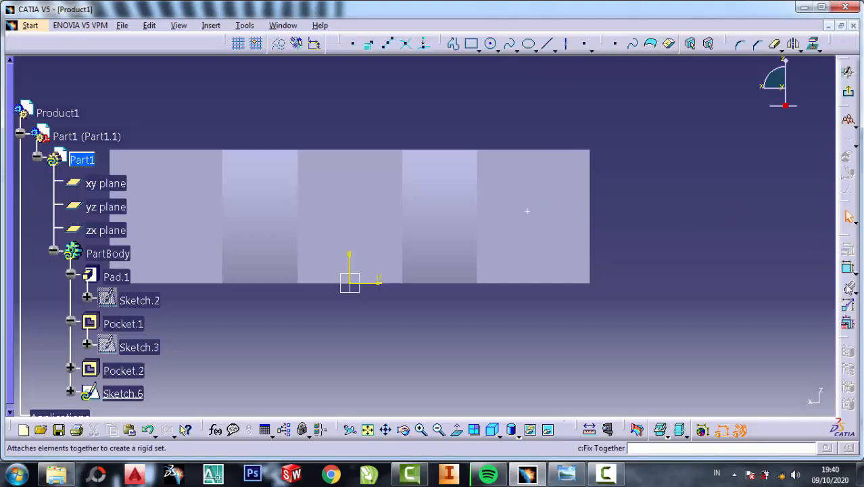
Dimension the point's distance from the foot's outer end edge and set it to 15 mm, checking the reference drawing
left_click(849, 268)
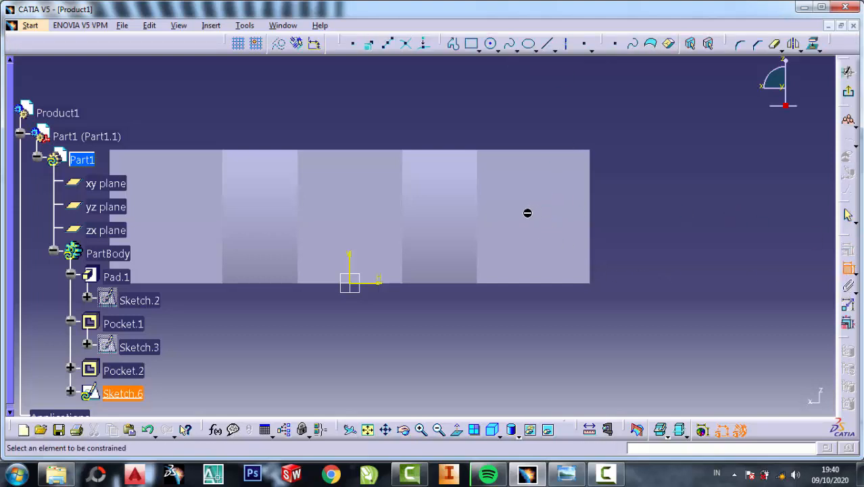
left_click(527, 211)
left_click(591, 247)
left_click(577, 326)
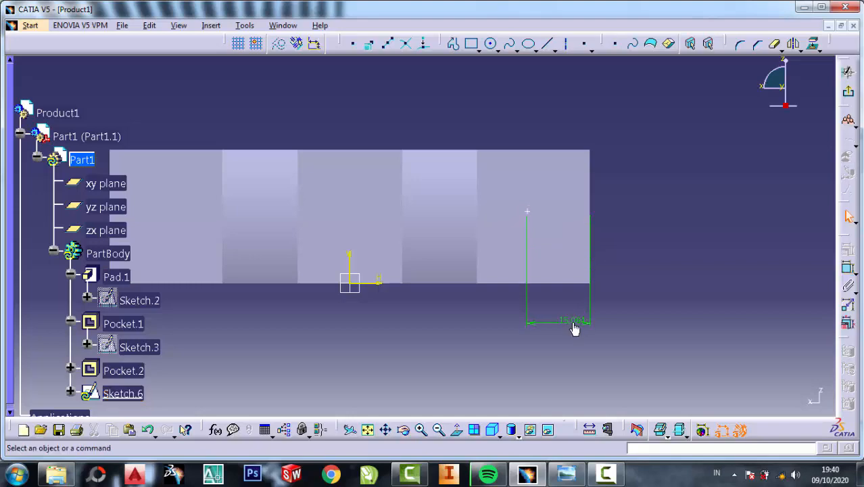
double_click(573, 316)
left_click(567, 474)
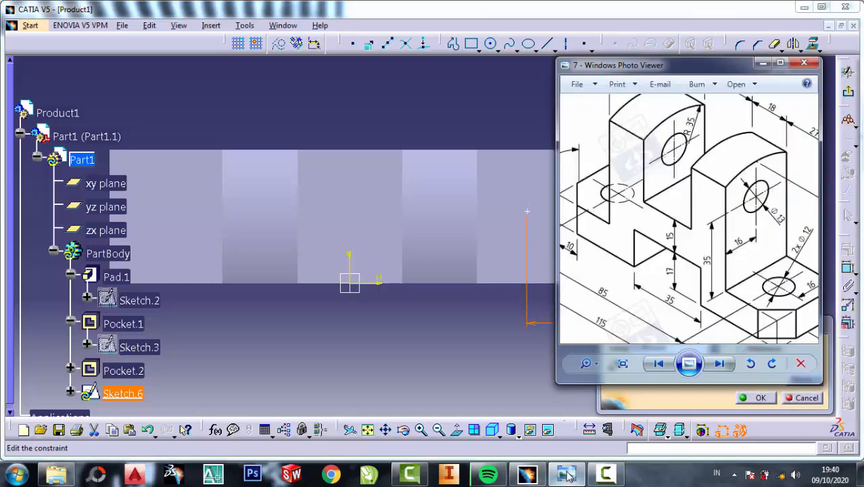
left_click_drag(752, 261, 764, 224)
left_click(553, 342)
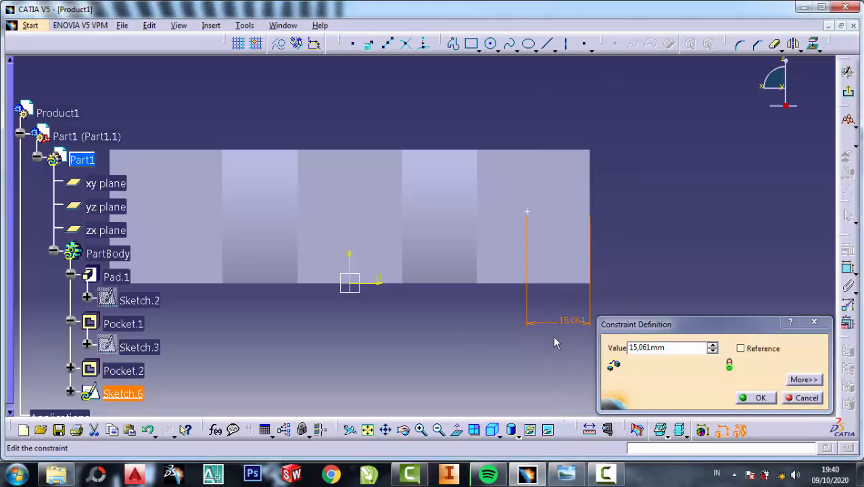
double_click(646, 347)
type("15")
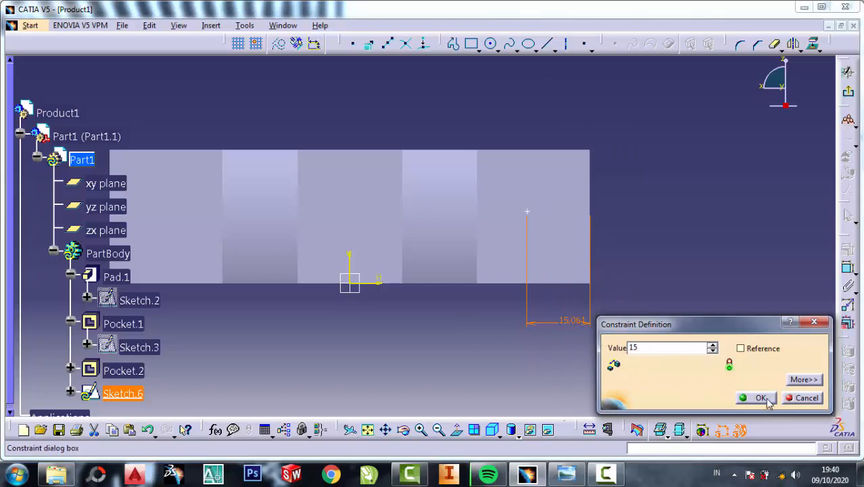
left_click(760, 398)
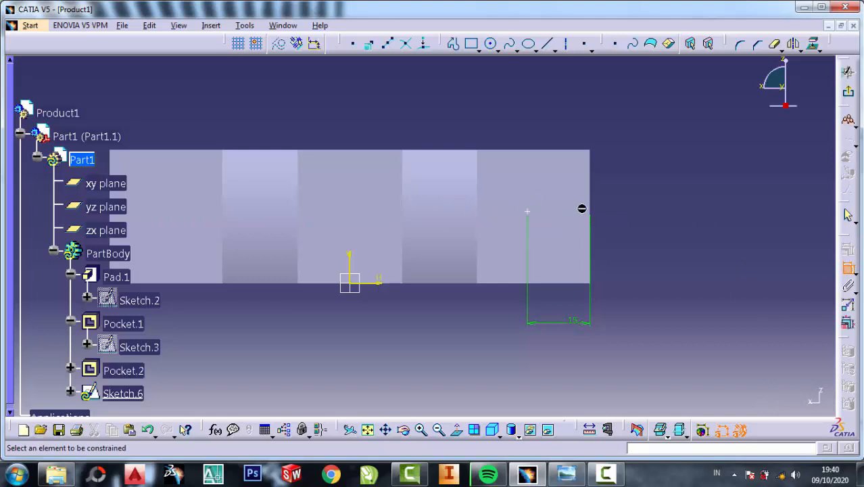
Dimension the point's distance from the foot's long side edge and set it to 16 mm as in the reference drawing
left_click(528, 212)
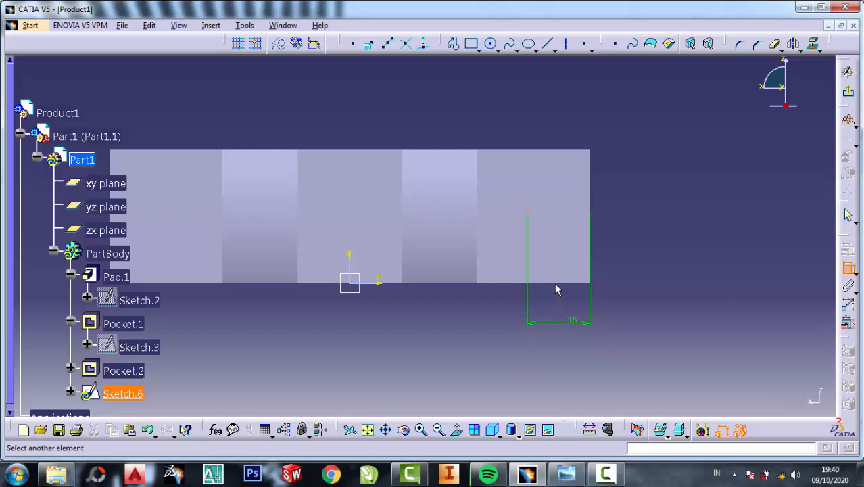
left_click(556, 284)
double_click(635, 265)
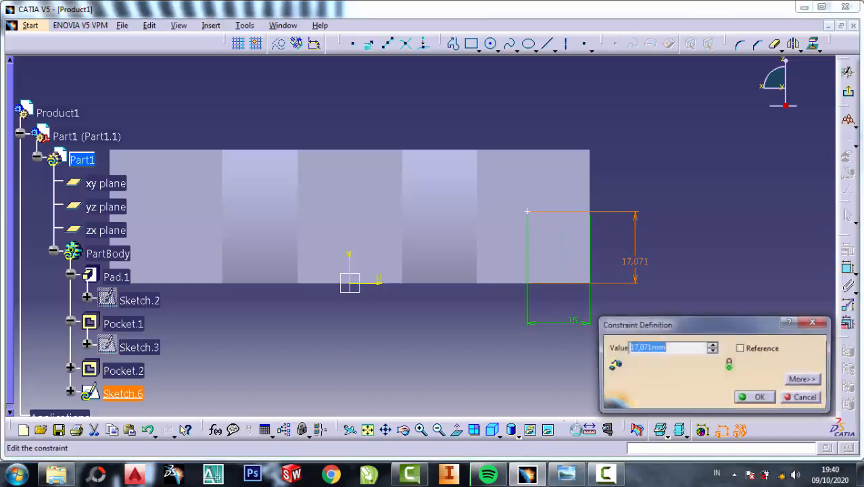
left_click(567, 475)
scroll(647, 257, "down", 3)
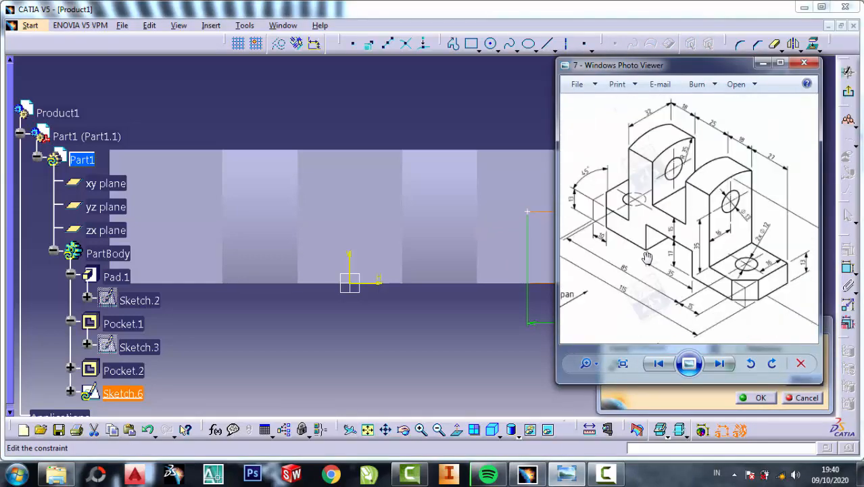
scroll(763, 277, "up", 3)
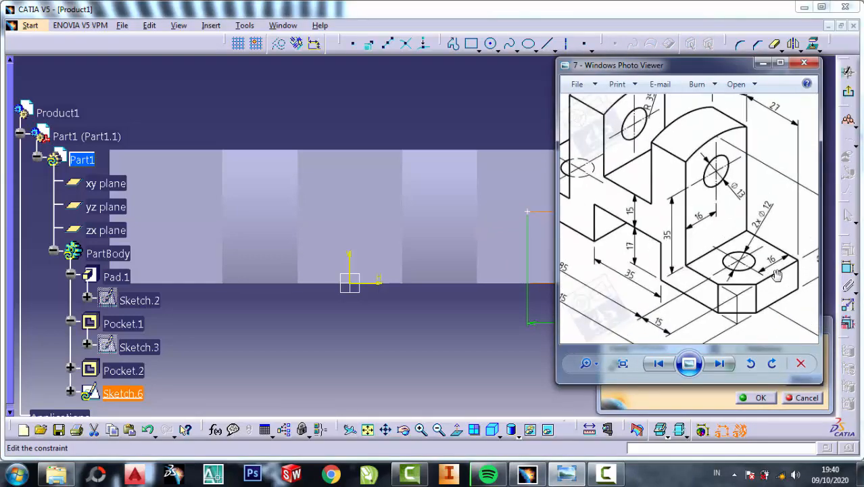
left_click(762, 64)
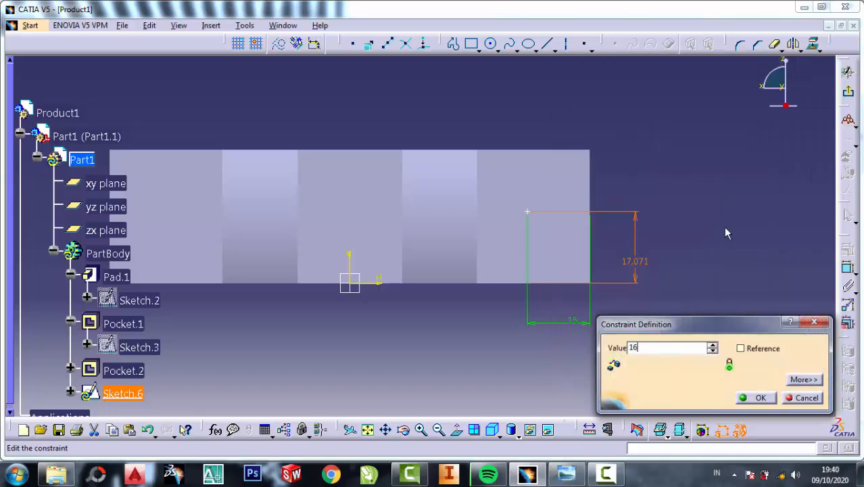
key("Return")
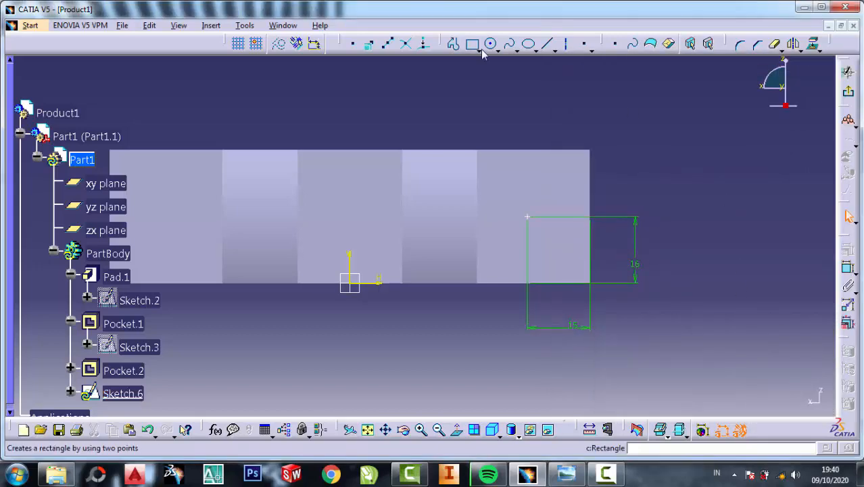
Draw a circle about 14.9 mm in diameter centred on the point and dimension its diameter
left_click(490, 44)
left_click(528, 217)
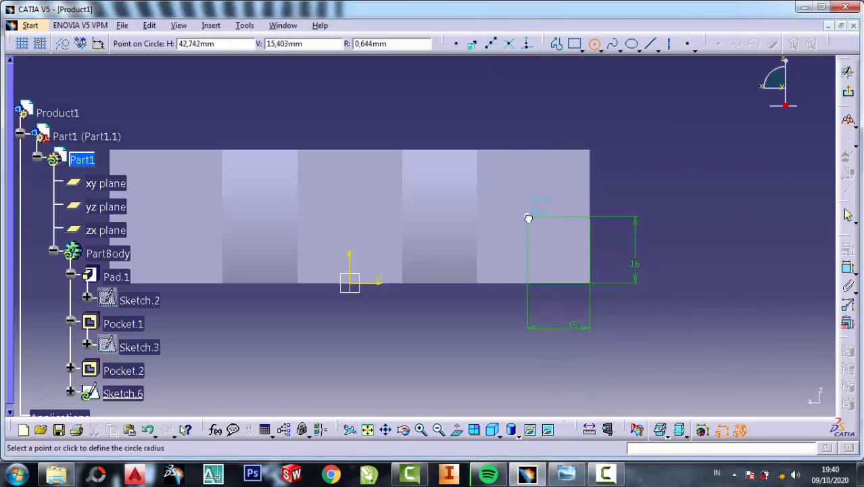
left_click(528, 186)
left_click(848, 268)
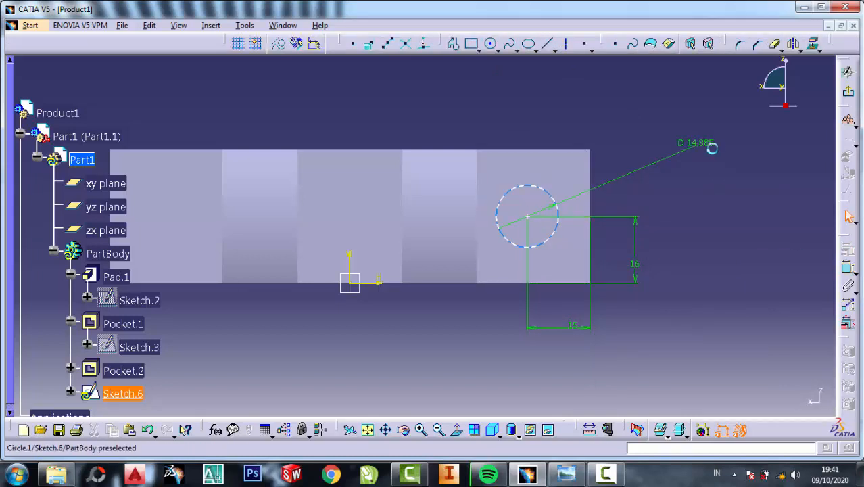
left_click(703, 142)
Check the foot hole's size in the reference drawing and set the circle's diameter to 12 mm
double_click(696, 142)
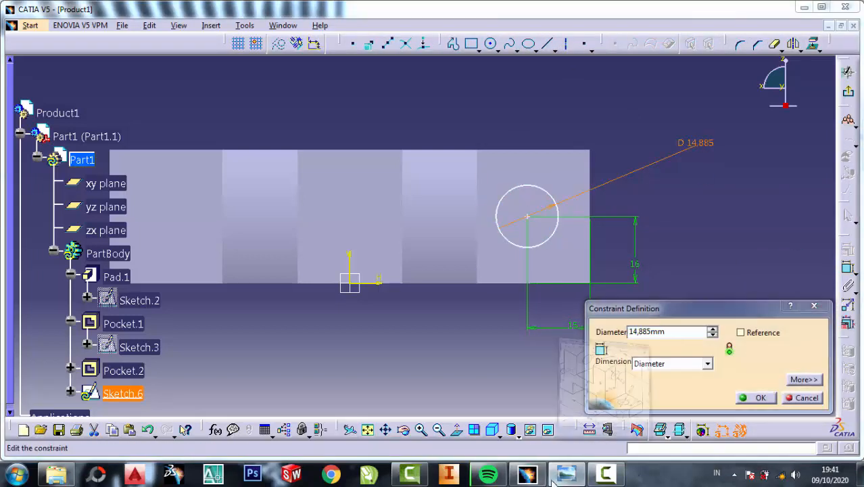
left_click(551, 479)
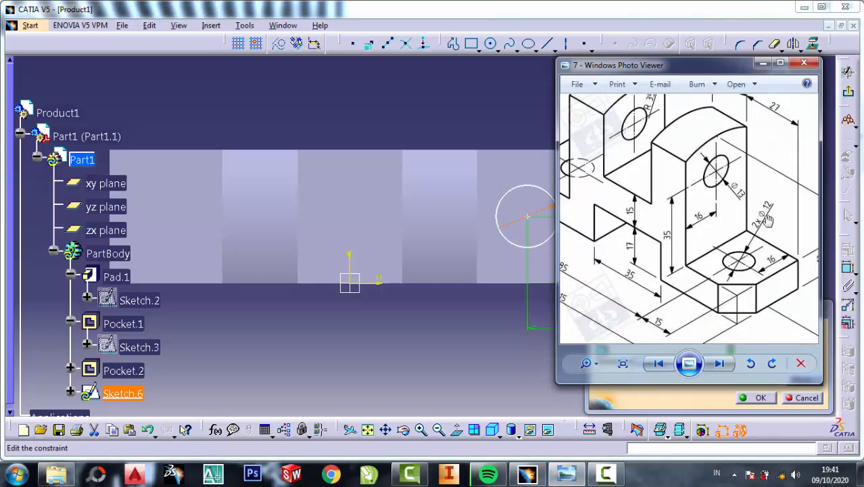
scroll(767, 221, "down", 2)
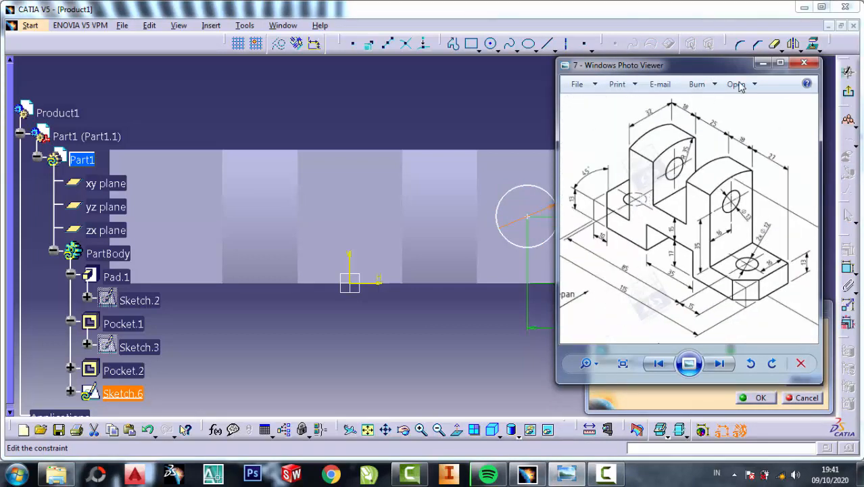
left_click(760, 65)
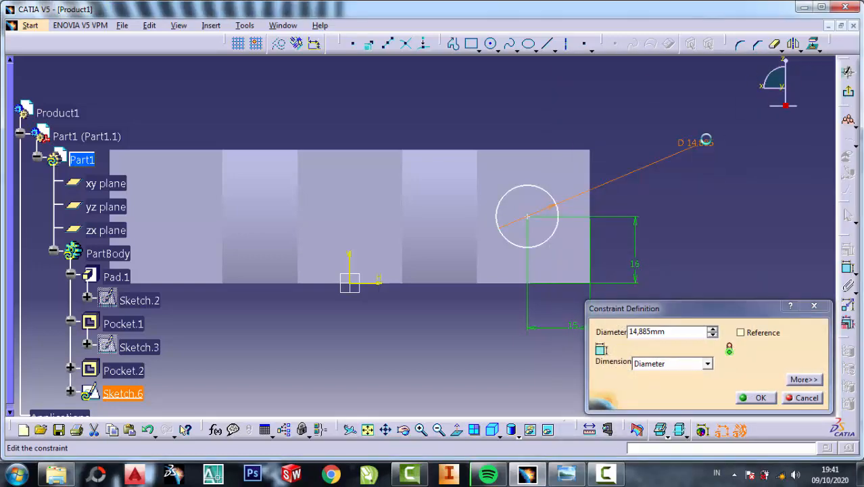
type("12")
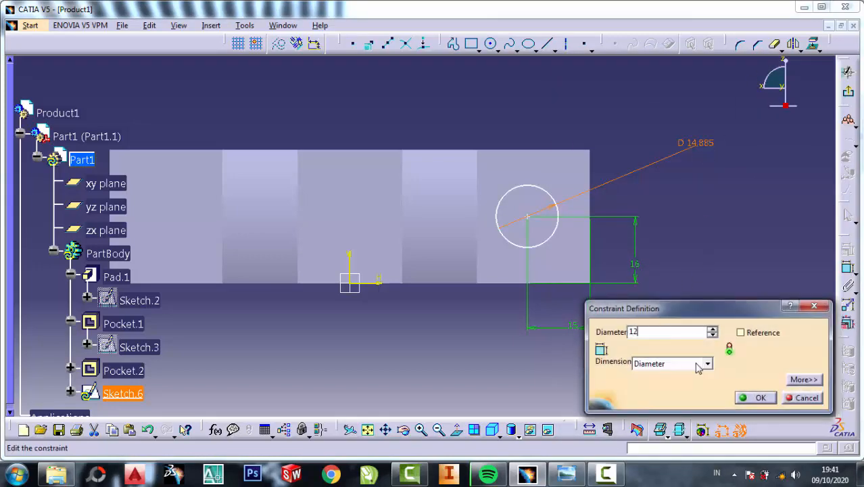
left_click(744, 398)
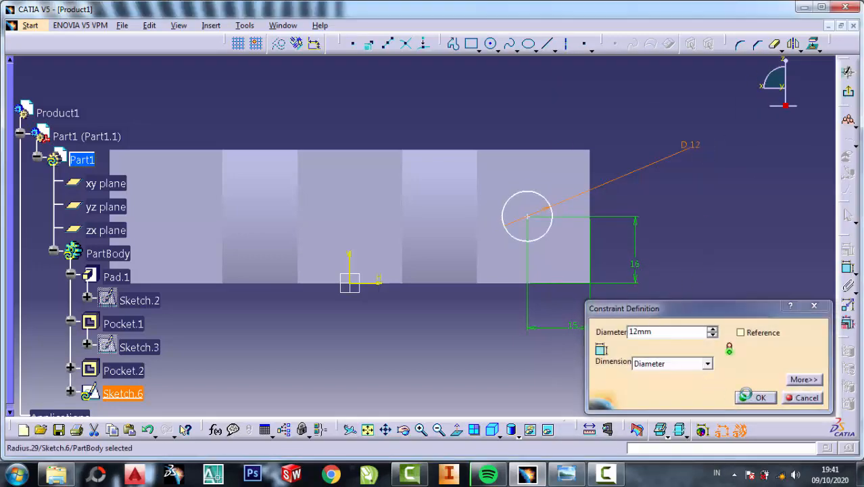
Remove the circle's diameter dimension and centre point from the sketch, and cut the circle through the foot as a 100 mm deep pocket
right_click(529, 213)
left_click(570, 326)
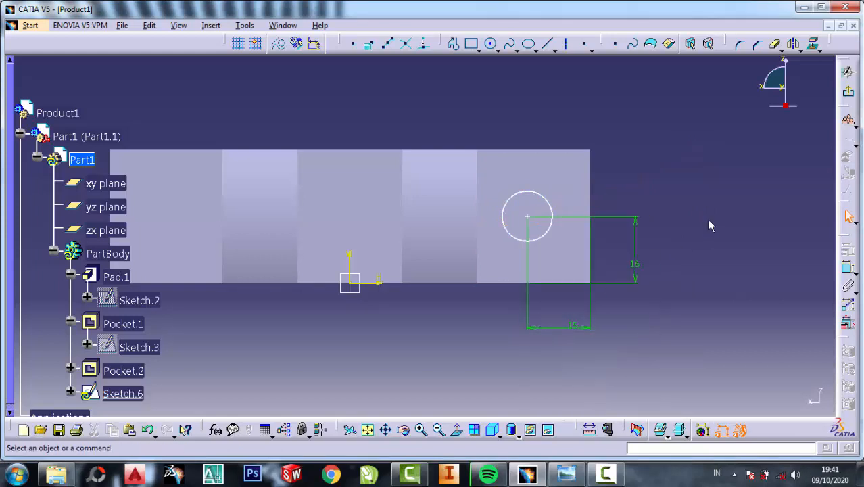
right_click(528, 218)
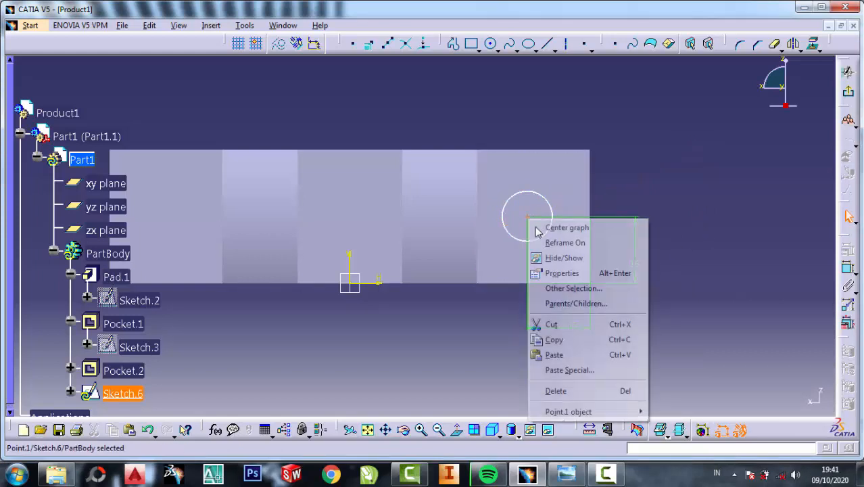
left_click(544, 324)
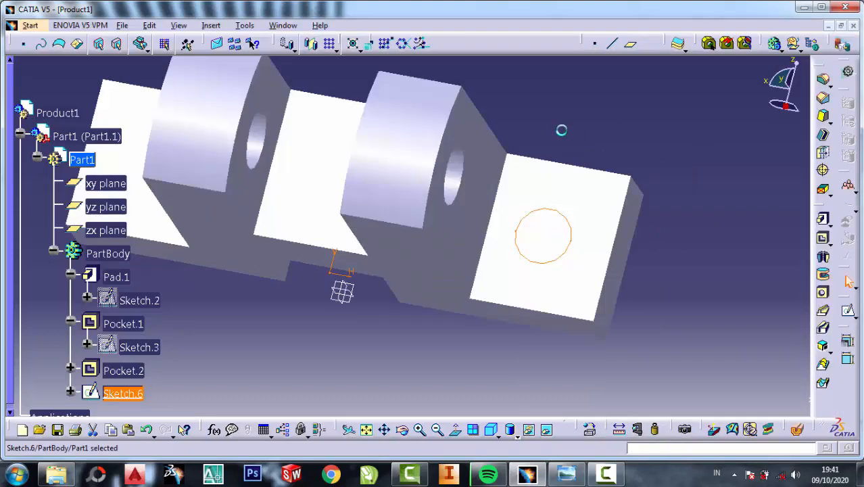
left_click(822, 238)
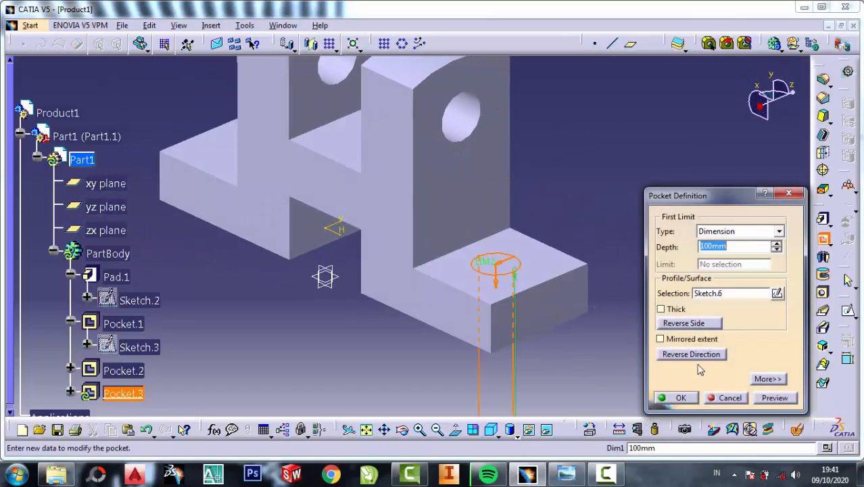
left_click(678, 397)
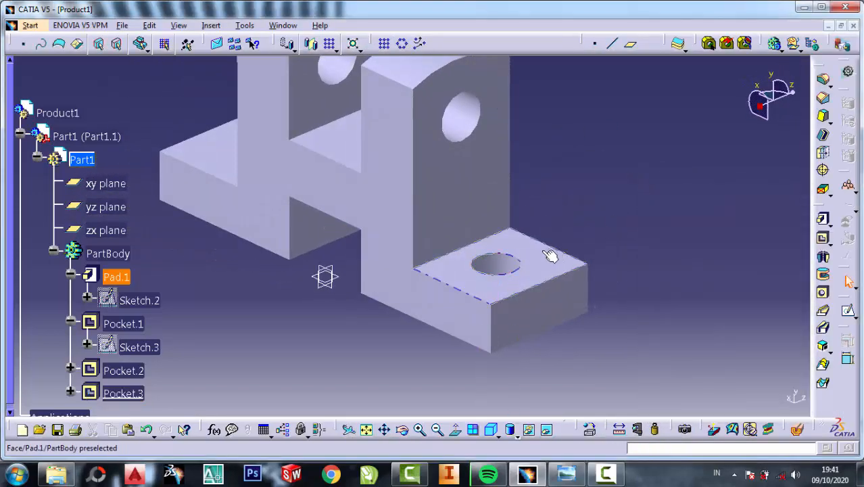
Check the foot's cut corner in the reference drawing and start a sketch on the top face of the foot with the hole
left_click(568, 475)
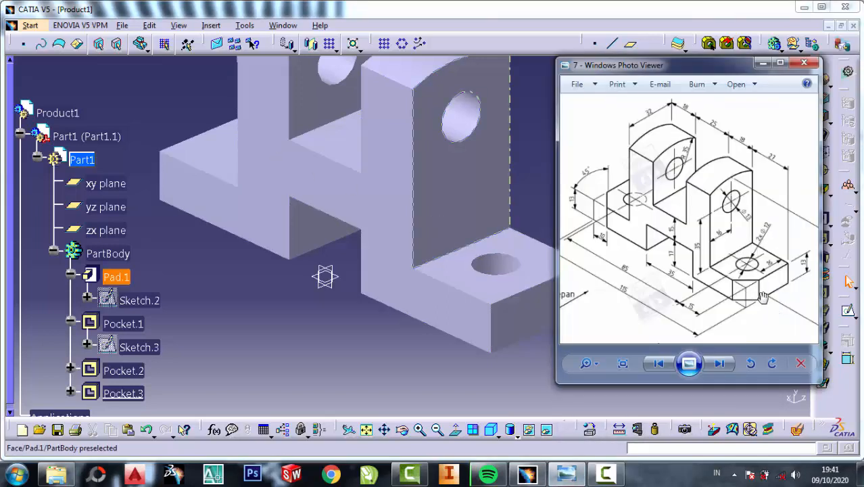
left_click(547, 195)
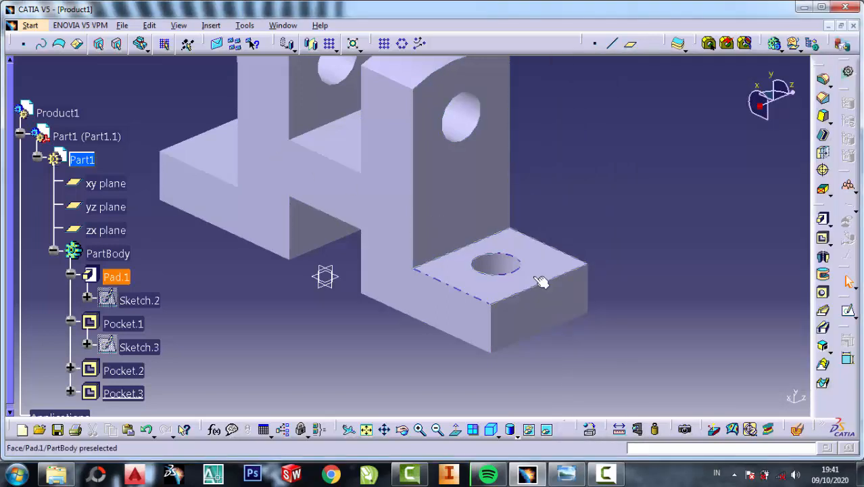
left_click(540, 279)
left_click(848, 310)
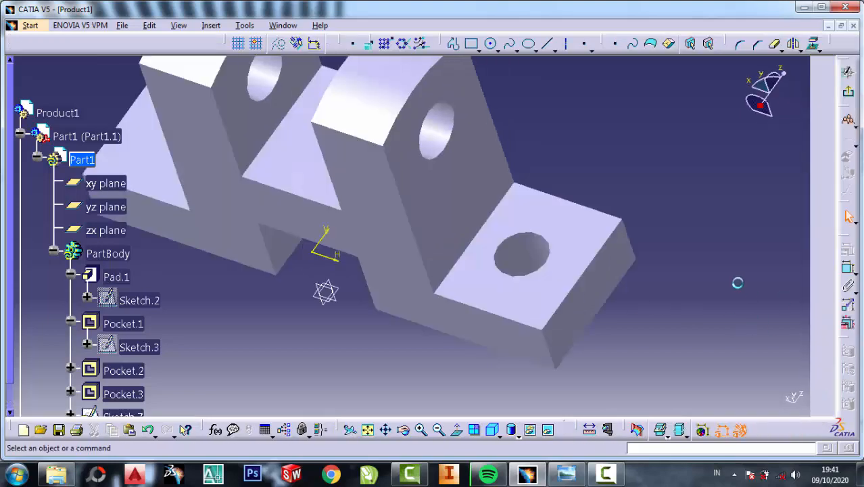
left_click(547, 43)
left_click(574, 270)
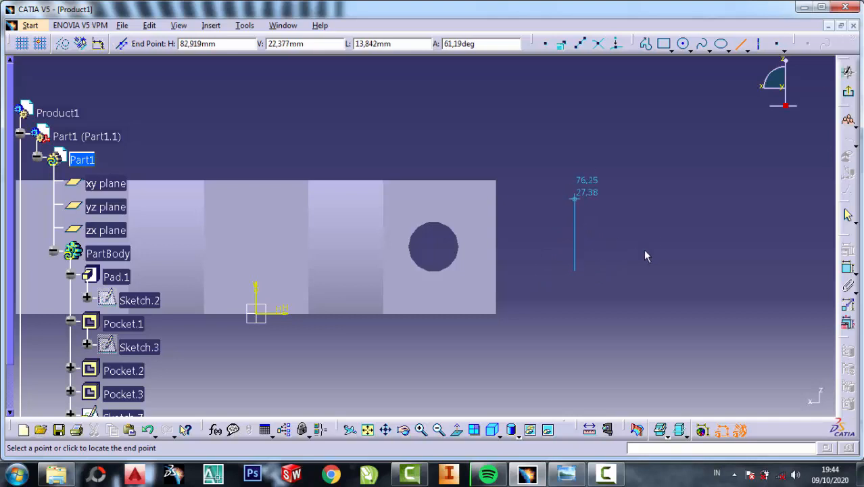
key("Escape")
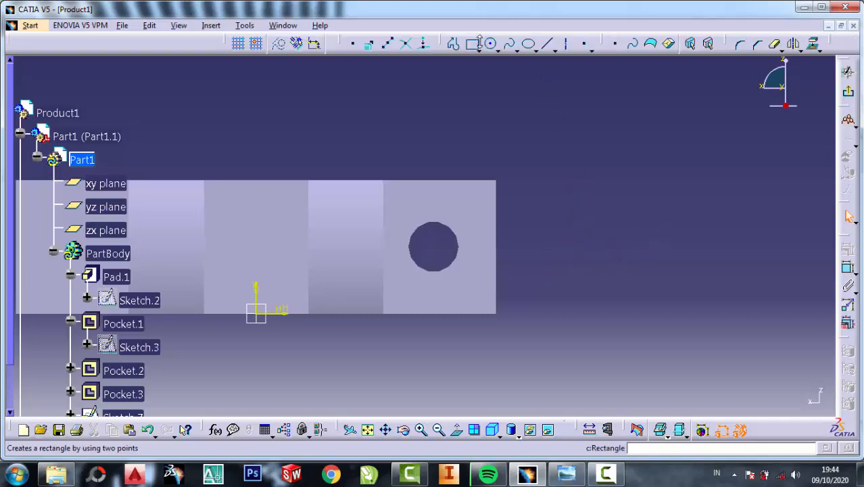
Draw an L-shaped profile beyond the foot's outer end, about 11.7 mm horizontally and about 15.3 mm vertically upward
left_click(453, 43)
left_click(565, 277)
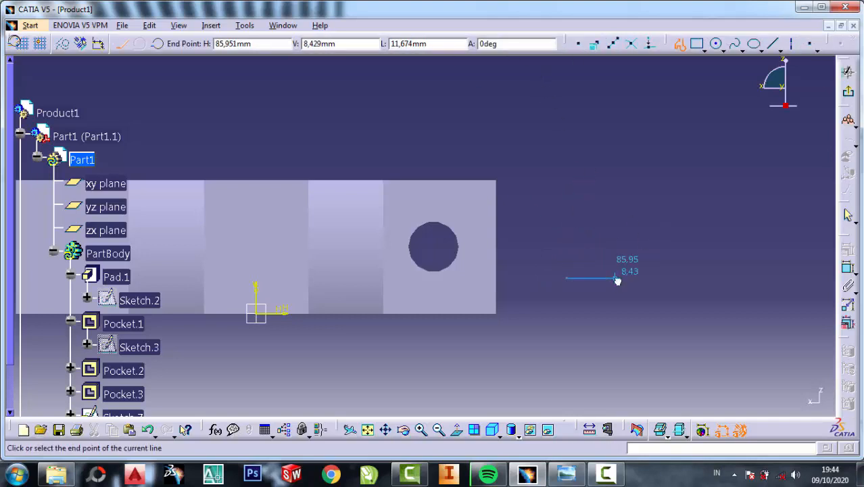
left_click(616, 278)
double_click(616, 216)
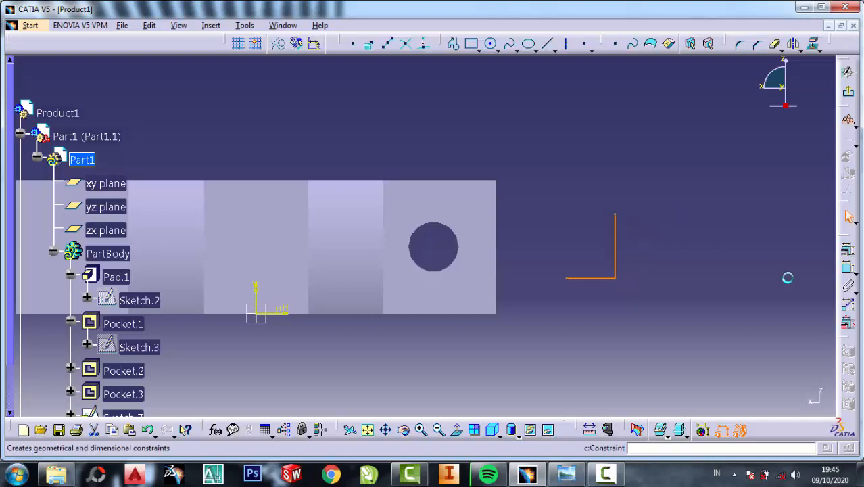
Check the corner cut's size in the reference drawing, then dimension the profile's horizontal line and set it to 10 mm
left_click(565, 475)
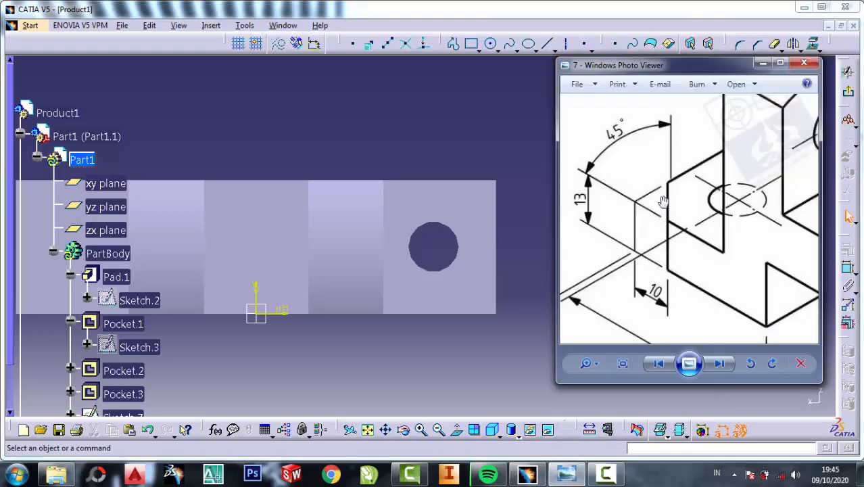
left_click(762, 63)
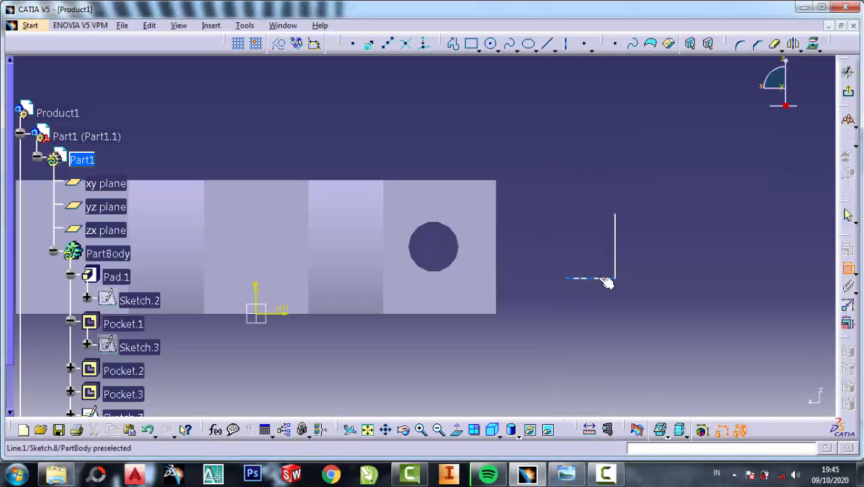
left_click(606, 282)
left_click(598, 328)
double_click(598, 329)
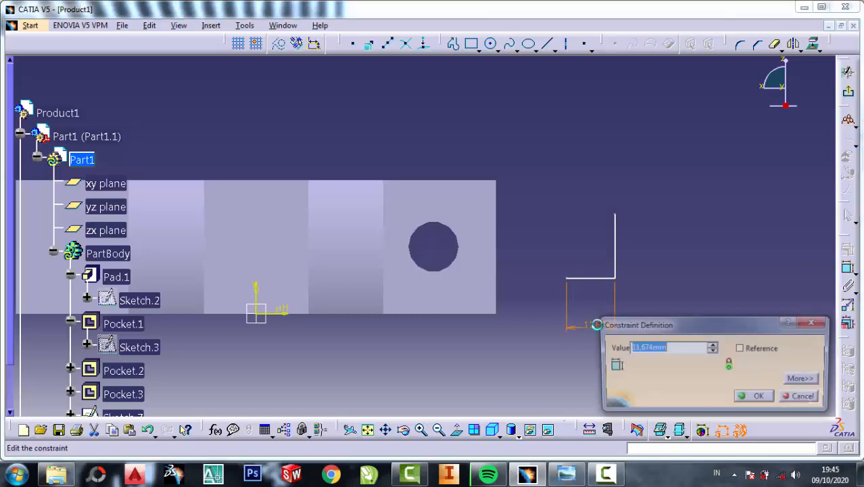
type("10")
left_click(756, 398)
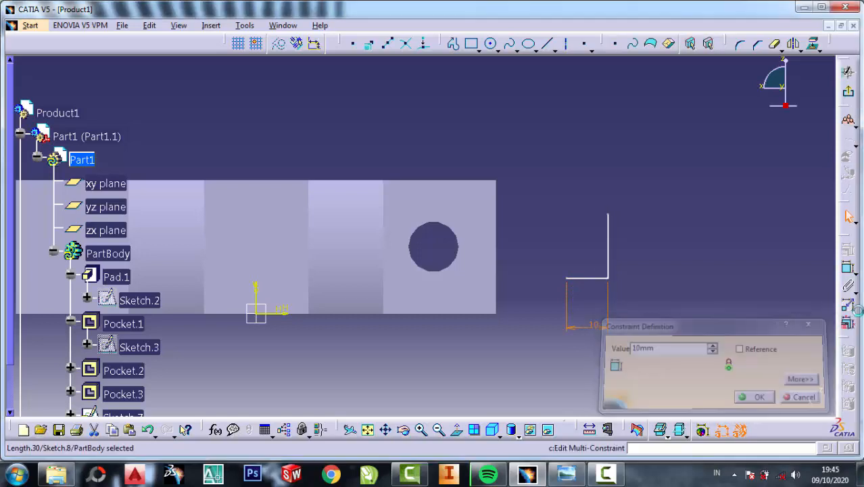
Dimension the profile's vertical line and set its length to 10 mm
left_click(614, 245)
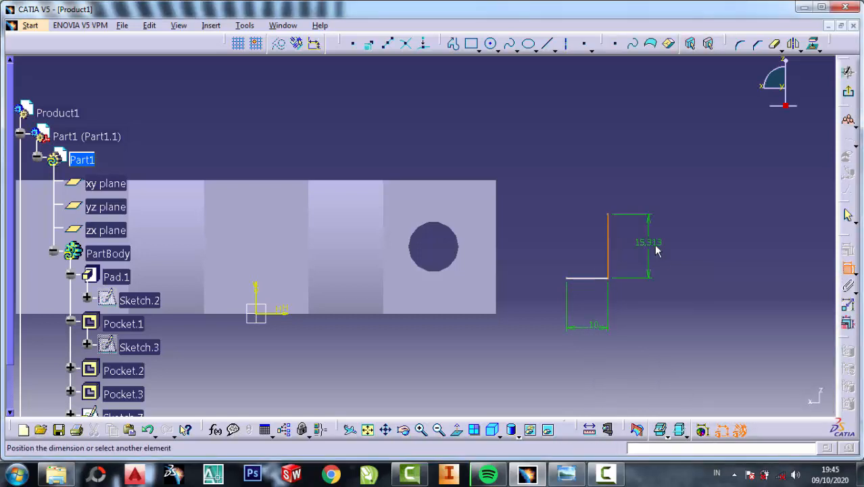
left_click(659, 248)
double_click(658, 243)
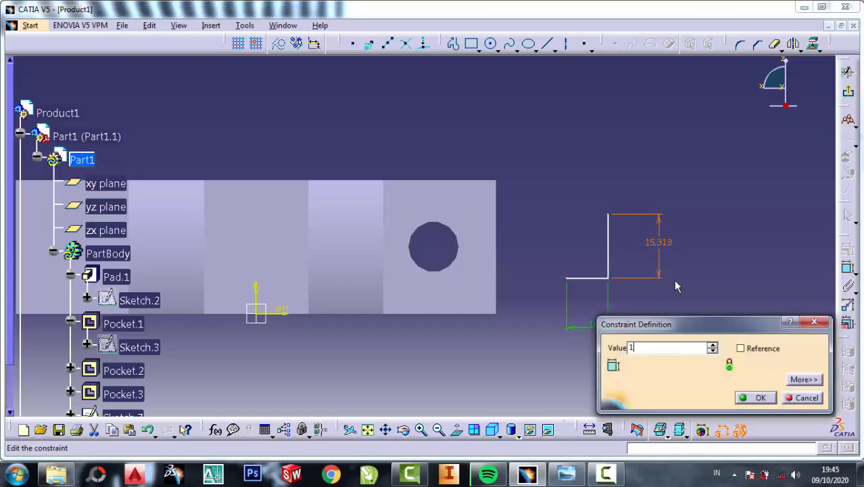
type("10")
left_click(756, 398)
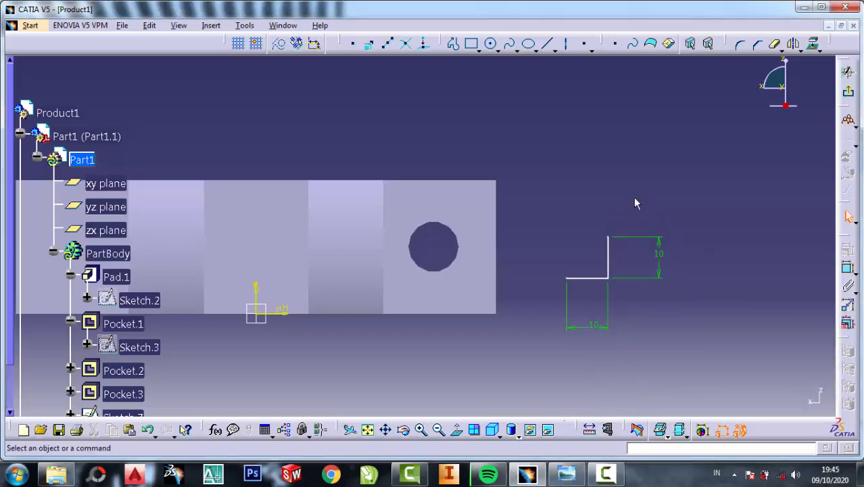
Close the profile into a triangle with a diagonal line joining the free ends of the two 10 mm lines
left_click(547, 44)
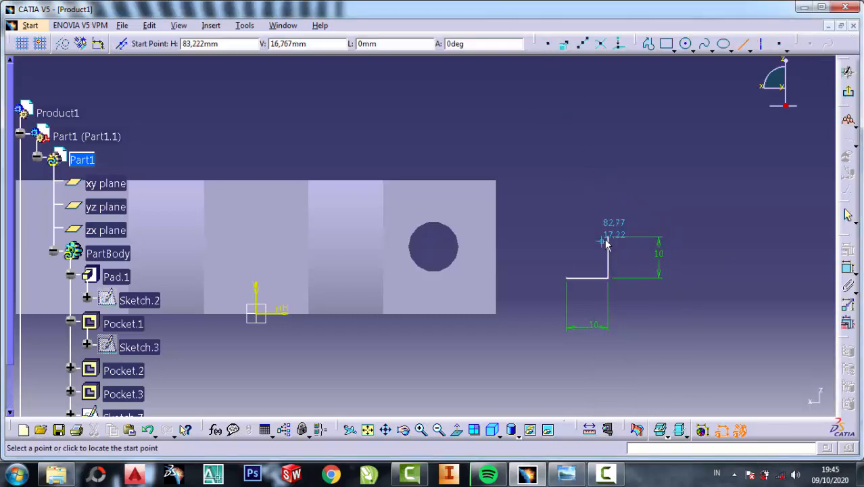
left_click(608, 238)
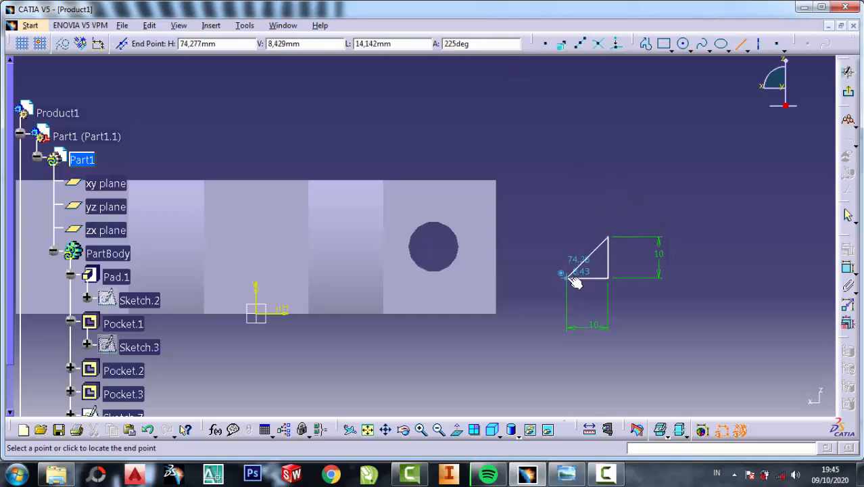
left_click(568, 280)
left_click(590, 169)
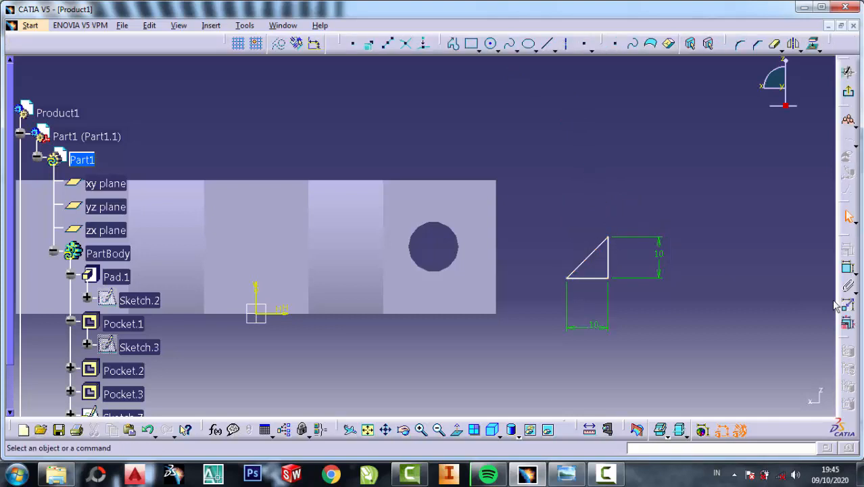
Make the triangle's right-angle corner coincident with the foot's lower outer corner in the sketch view
left_click(849, 269)
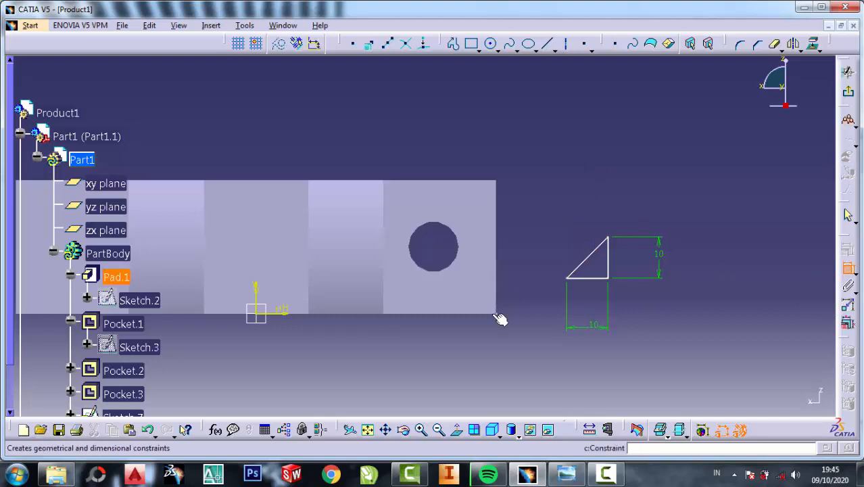
left_click(612, 281)
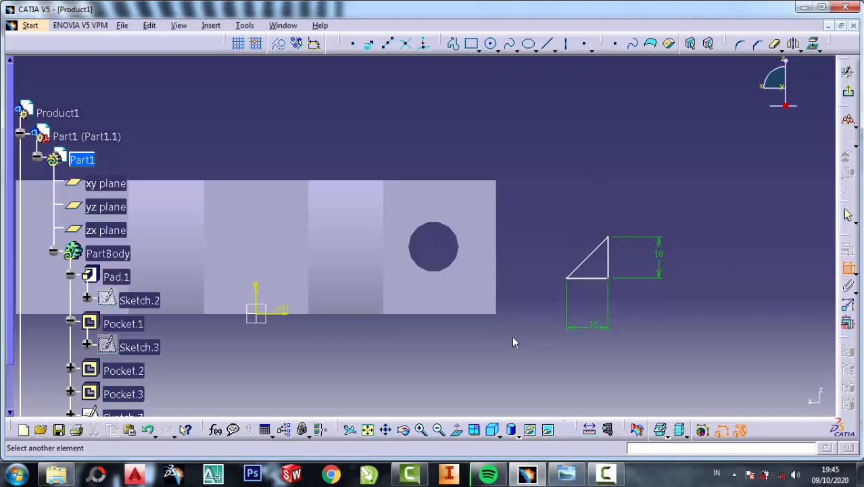
left_click(495, 314)
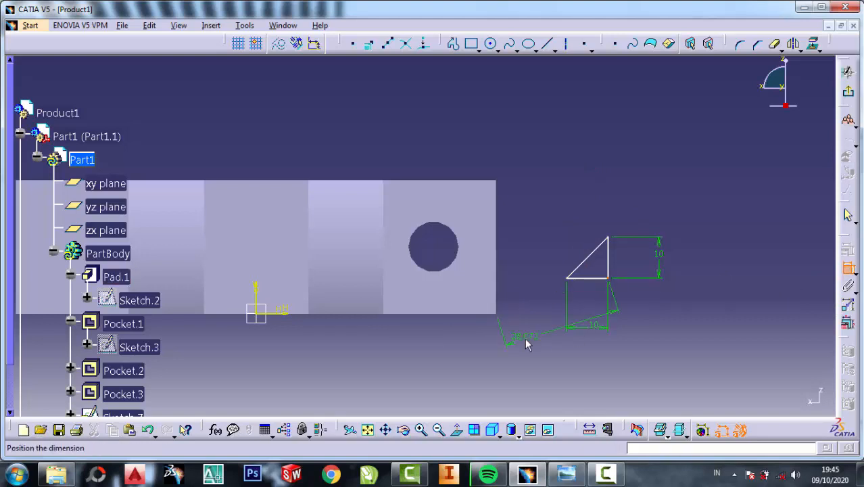
right_click(526, 338)
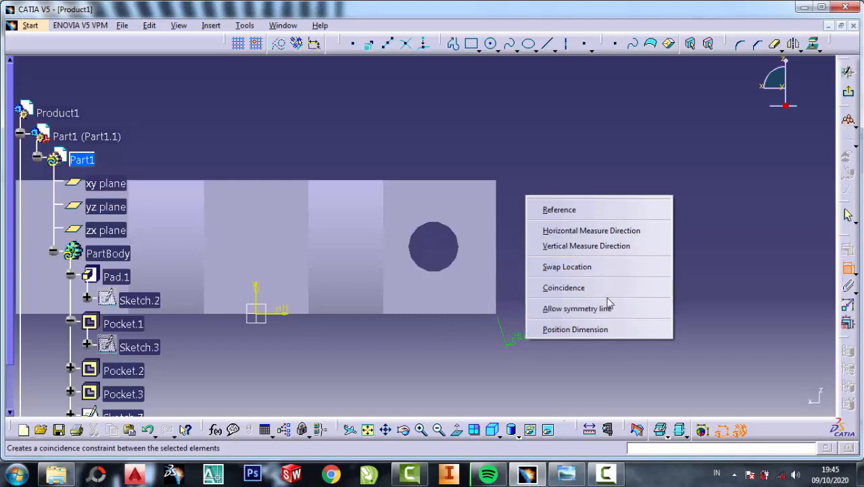
left_click(581, 289)
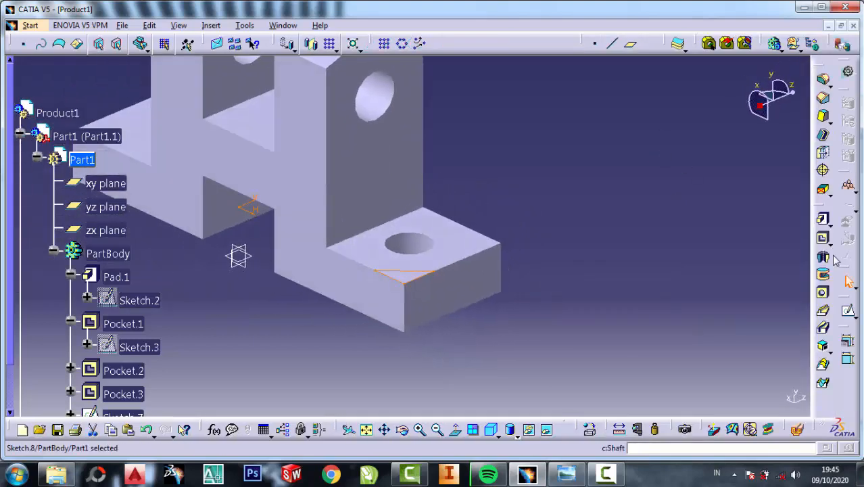
Cut off the foot's corner with a 100 mm deep pocket from the triangle sketch and mirror that pocket about the yz plane
left_click(824, 239)
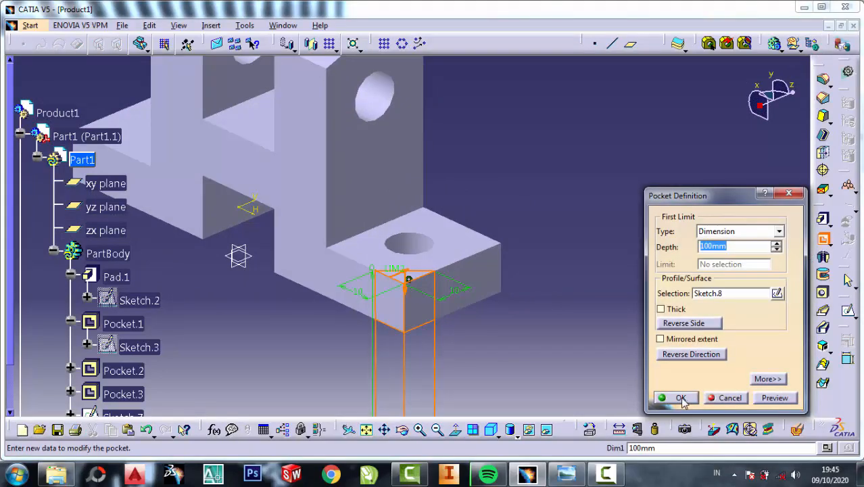
left_click(681, 398)
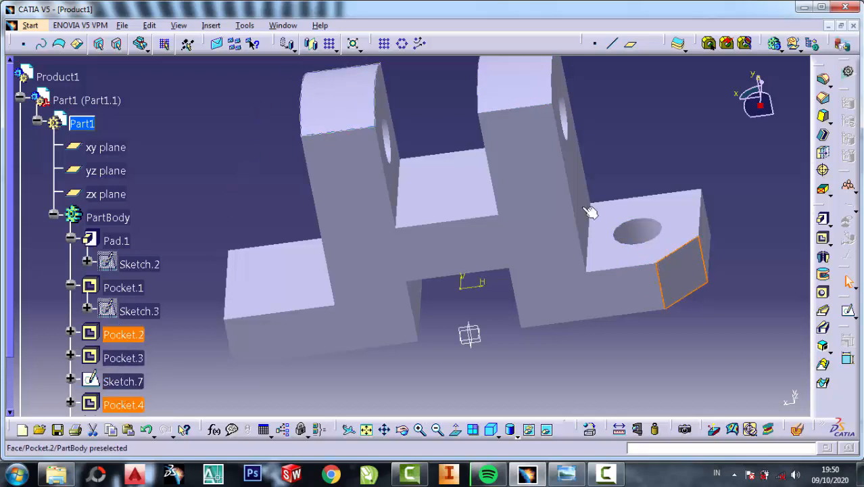
left_click(313, 45)
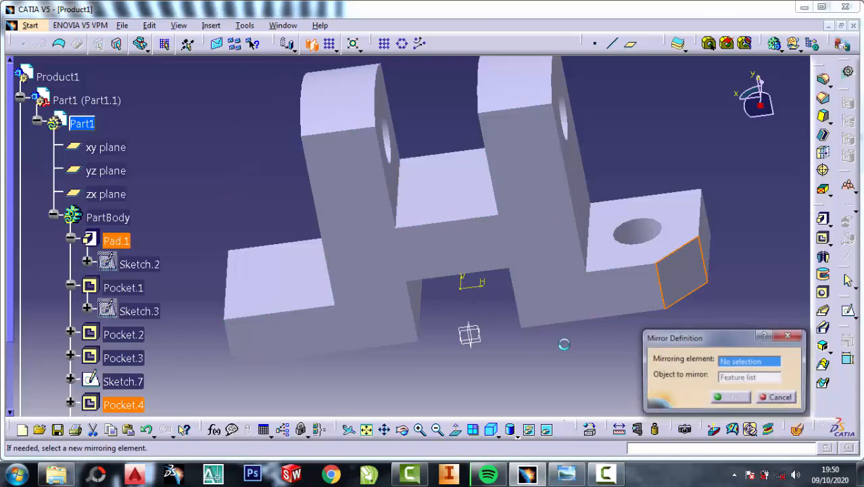
left_click(102, 172)
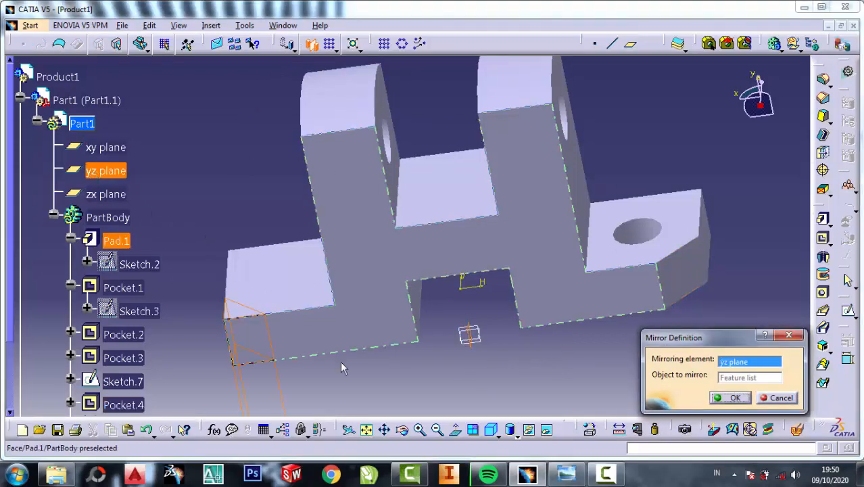
left_click(733, 398)
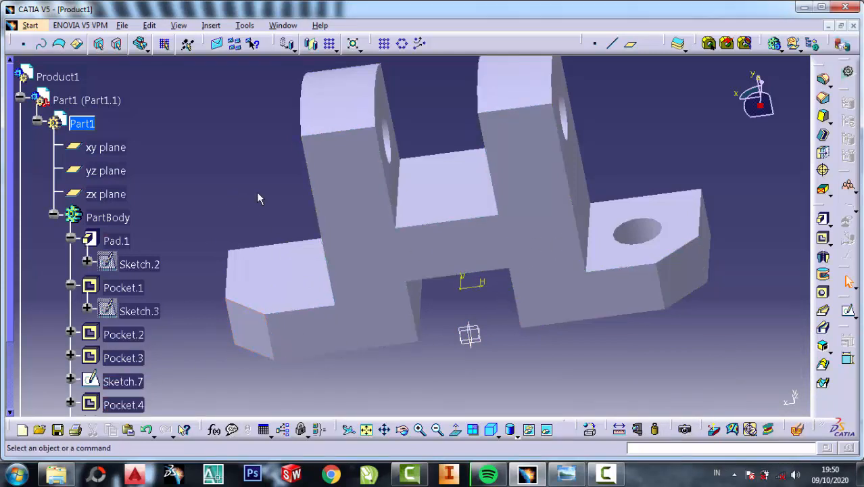
Mirror the foot's hole pocket about the yz plane onto the opposite foot
left_click(636, 231)
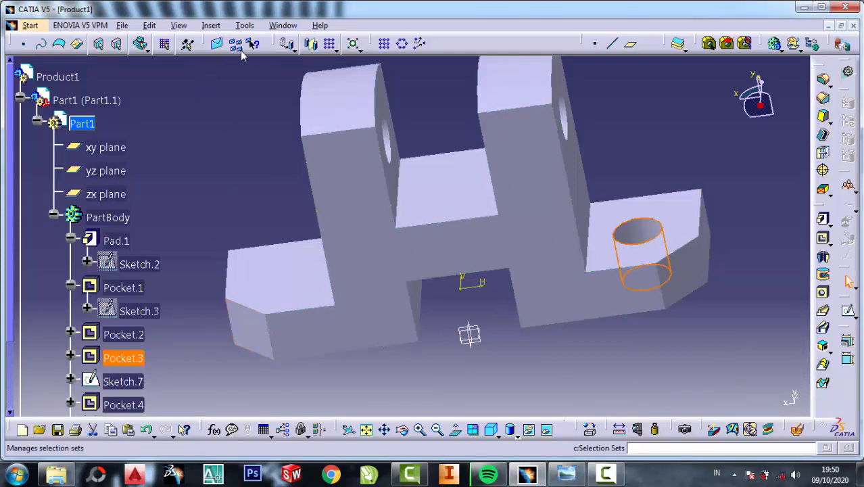
left_click(311, 43)
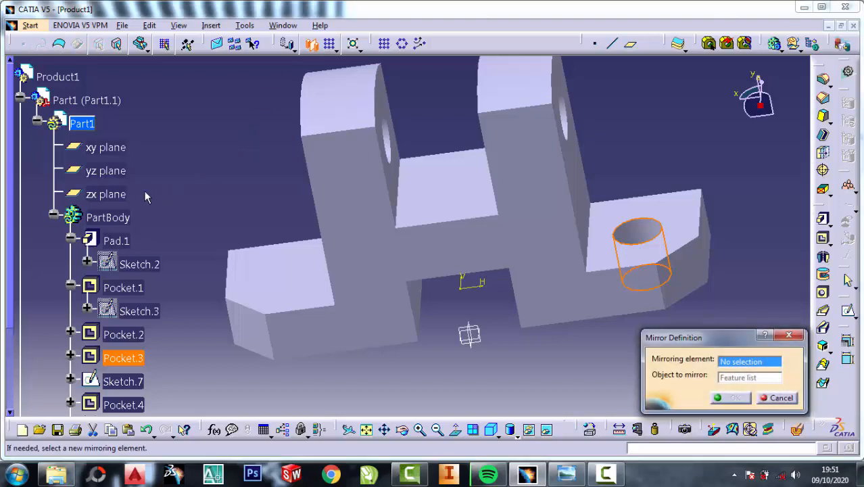
left_click(106, 170)
left_click(733, 401)
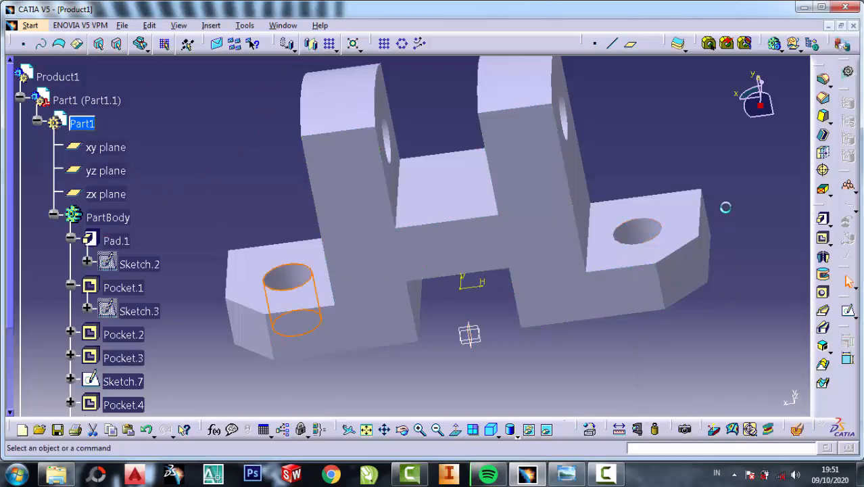
Examine the bracket's uprights, feet, holes and cut corners from several angles, and compare the model with reference drawing 7 in Windows Photo Viewer
middle_click_drag(641, 174, 627, 197)
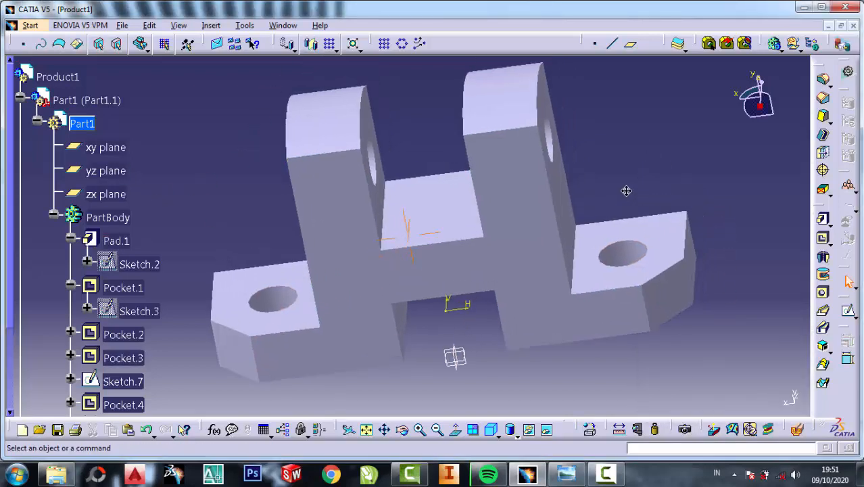
left_click(406, 433)
left_click_drag(704, 315, 610, 329)
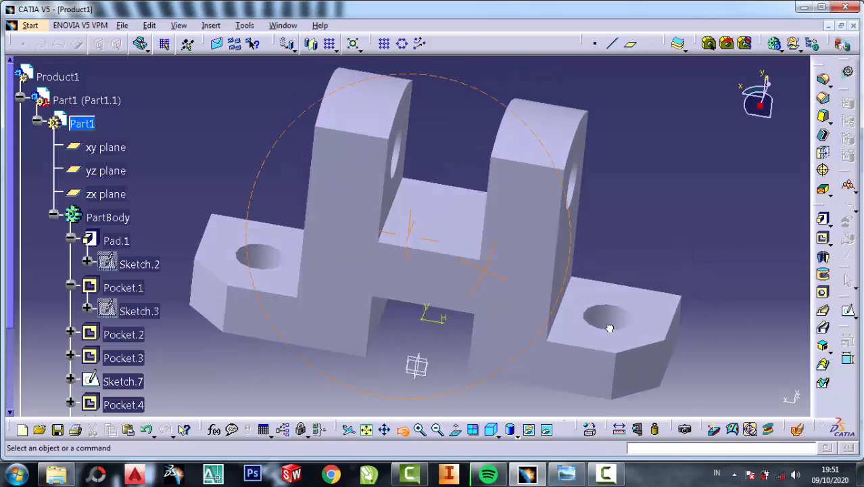
left_click(402, 431)
mouse_move(434, 369)
left_mouse_down()
mouse_move(368, 341)
mouse_move(413, 362)
mouse_move(433, 359)
left_mouse_up()
left_click(404, 431)
left_click_drag(472, 273, 386, 261)
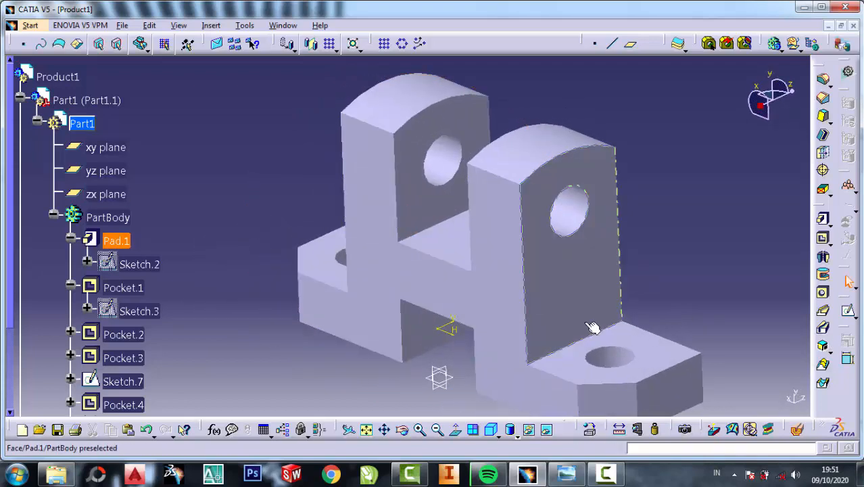
middle_click_drag(593, 324, 559, 262)
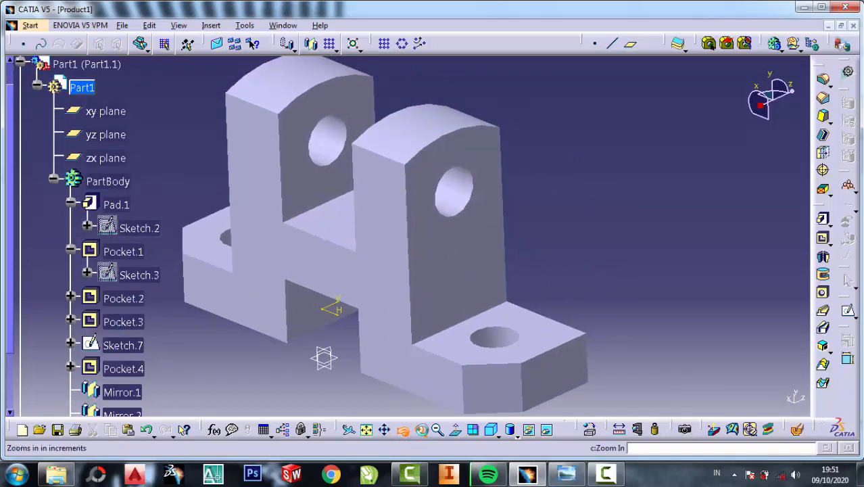
left_click(421, 431)
left_click(438, 431)
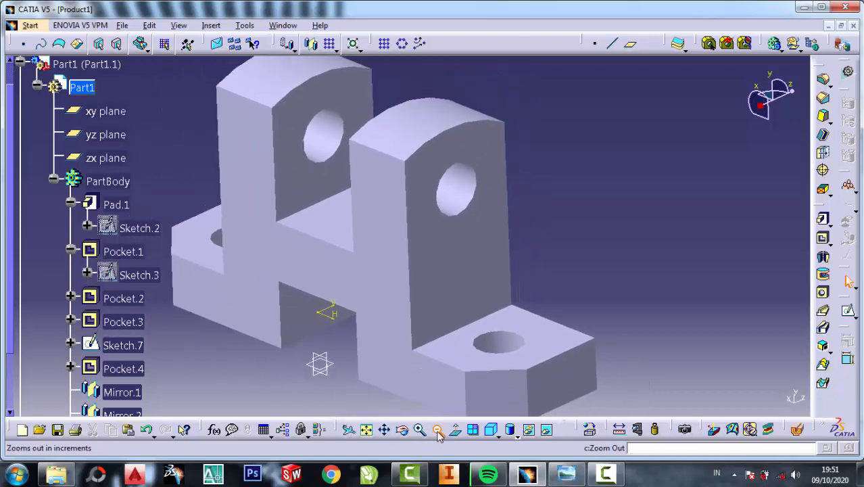
left_click(438, 432)
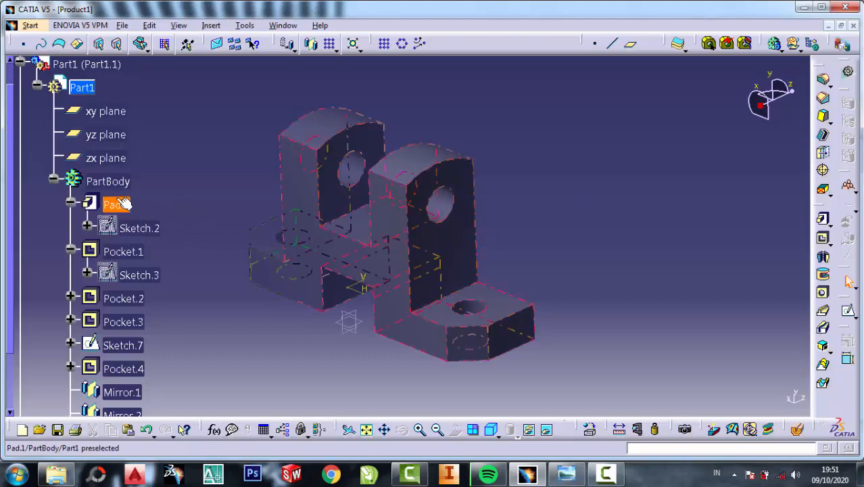
left_click(567, 474)
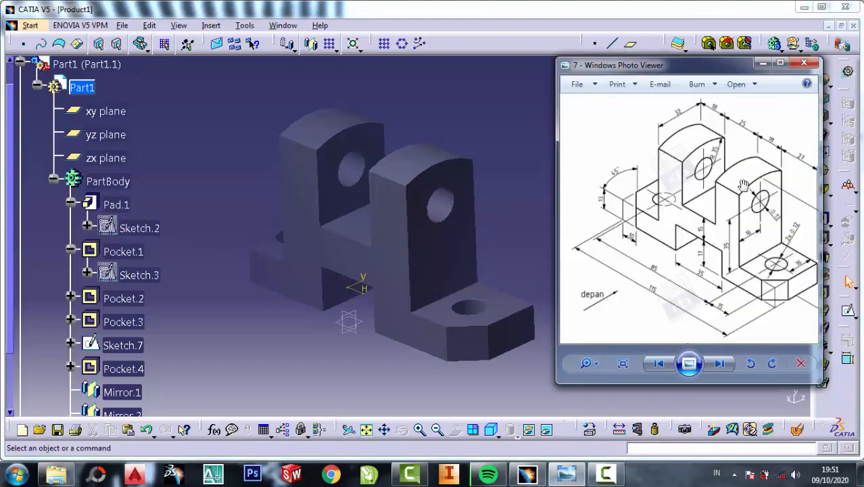